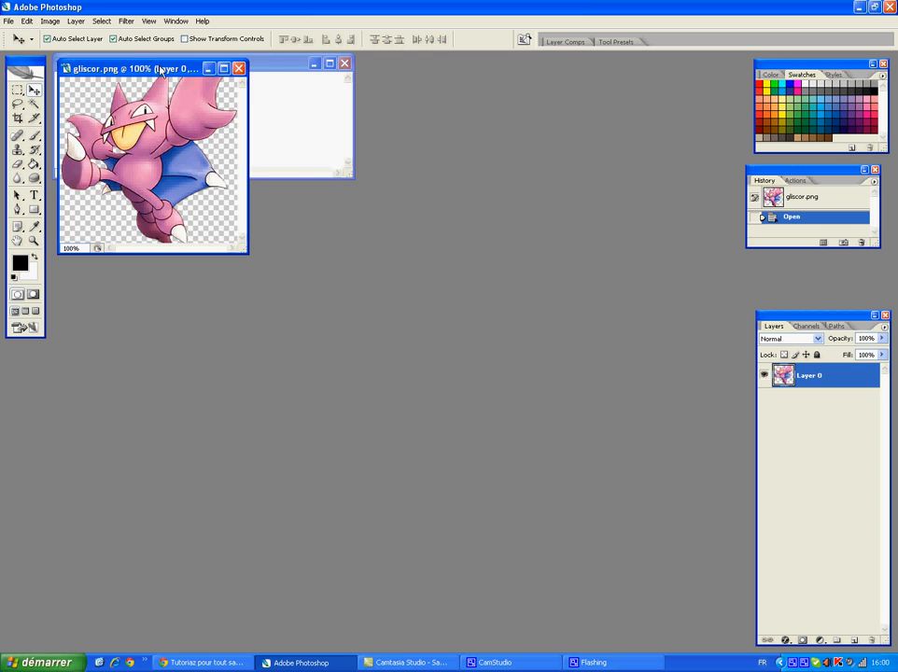
Step: Close the open gliscor.png and blank Untitled-1 documents without saving, and shift the History palette toward the window edge
left_click_drag(249, 69, 444, 427)
left_click(489, 176)
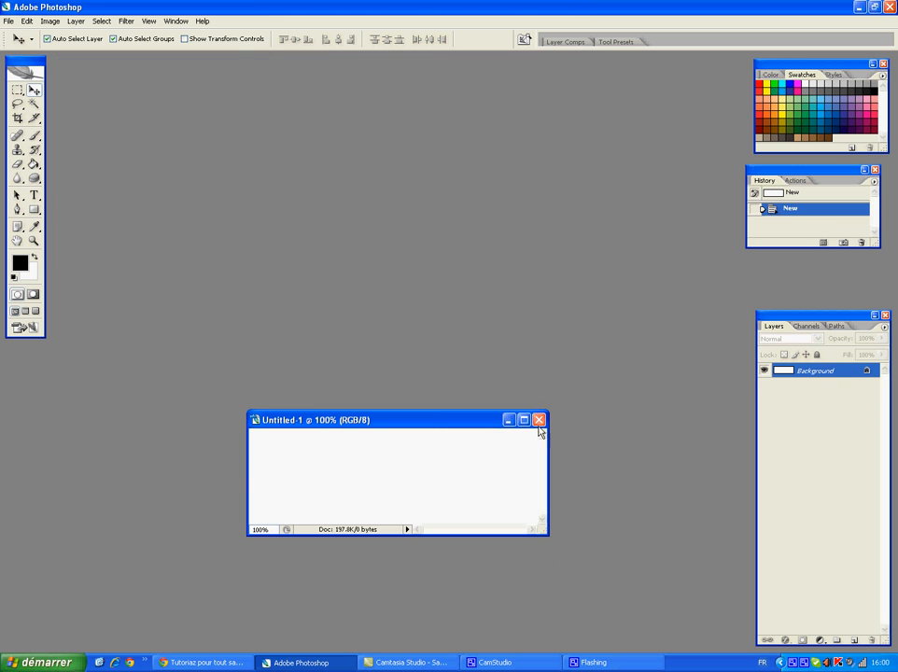
left_click(540, 420)
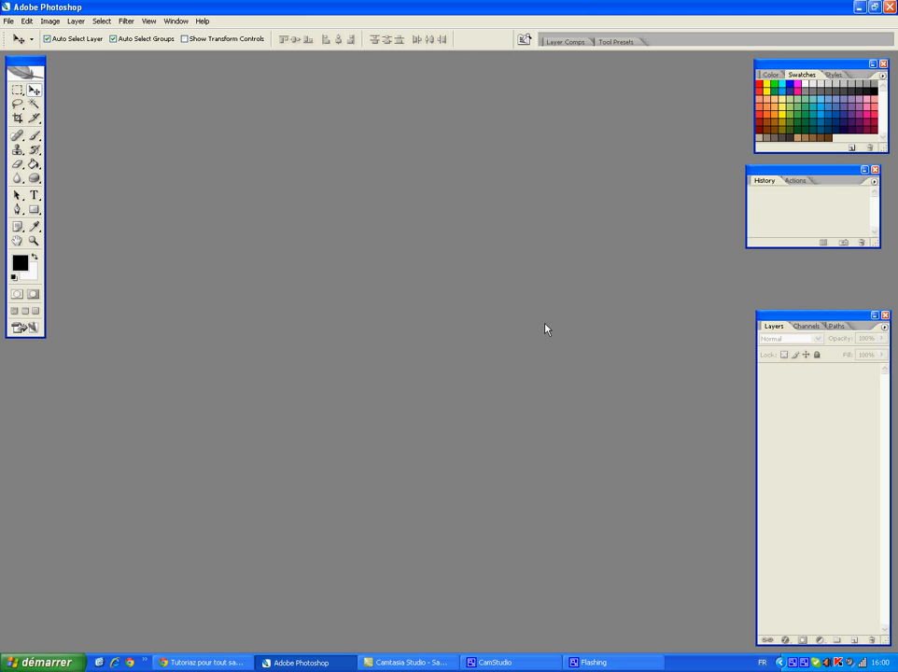
left_click_drag(826, 177, 841, 178)
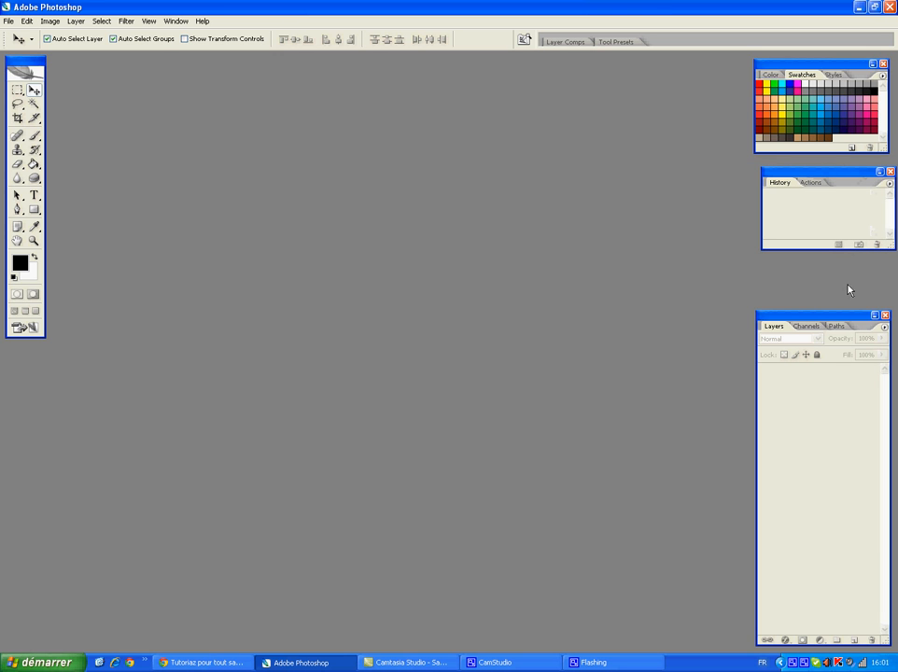
Step: Create a blank 450 x 150 pixel document at 72 pixels/inch in RGB Color with a white background, and maximize it
left_click(8, 21)
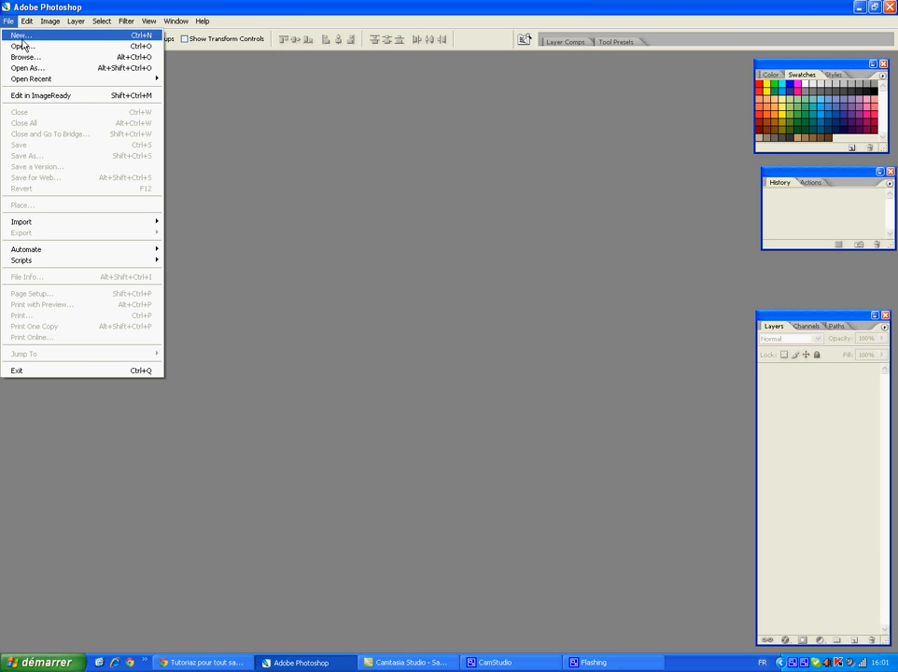
left_click(32, 34)
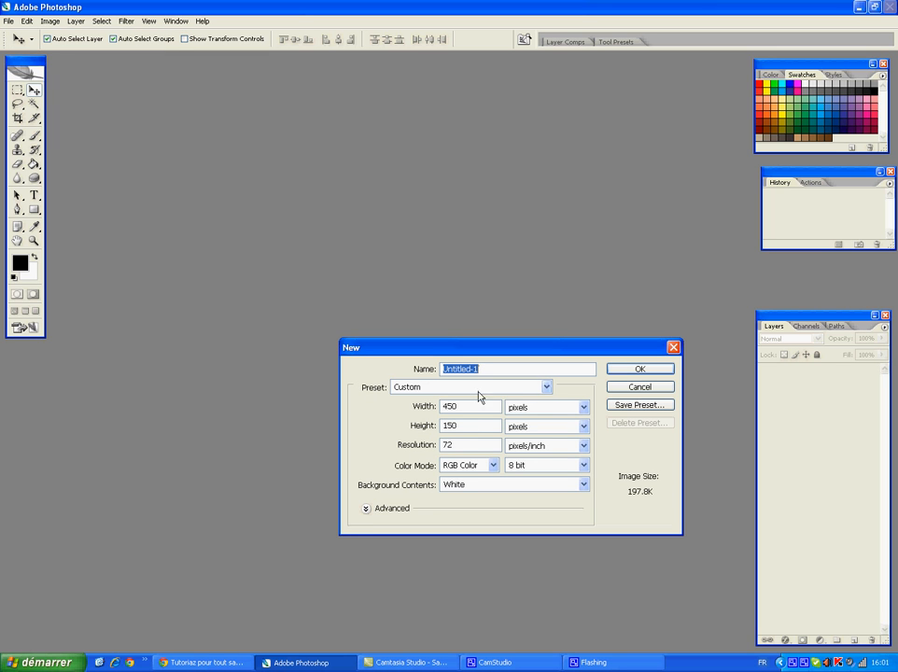
left_click(639, 369)
left_click(329, 64)
Step: Show the Render folder's files as thumbnails and open the Poochyena image
left_click(21, 21)
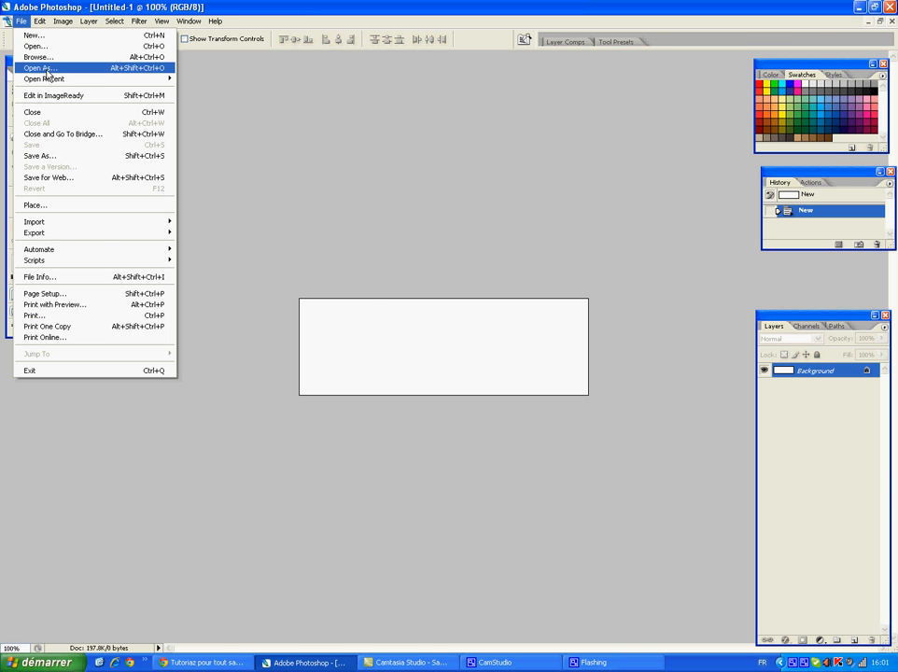
left_click(37, 46)
left_click(821, 33)
left_click(842, 44)
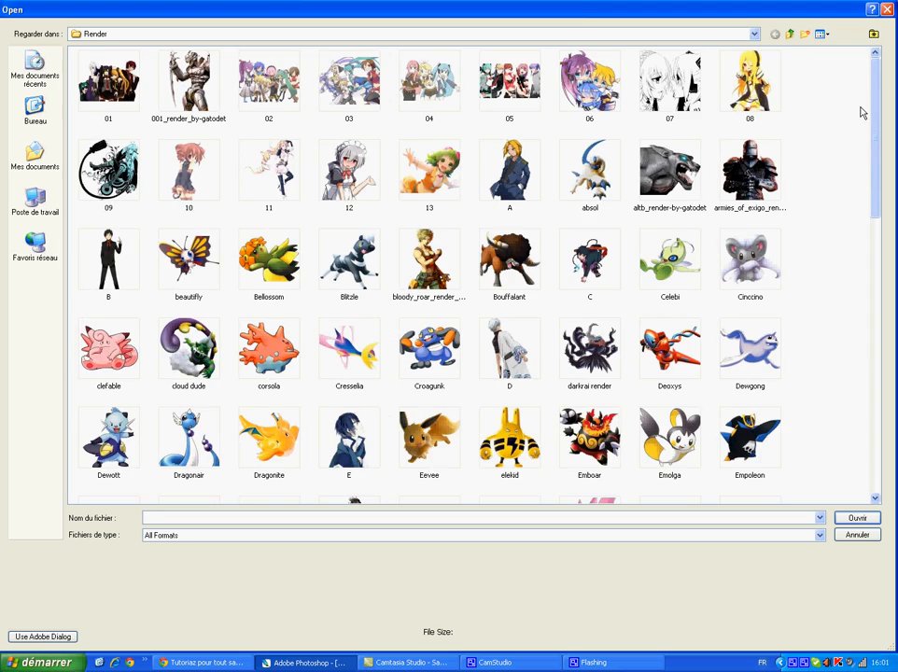
left_click_drag(876, 132, 882, 292)
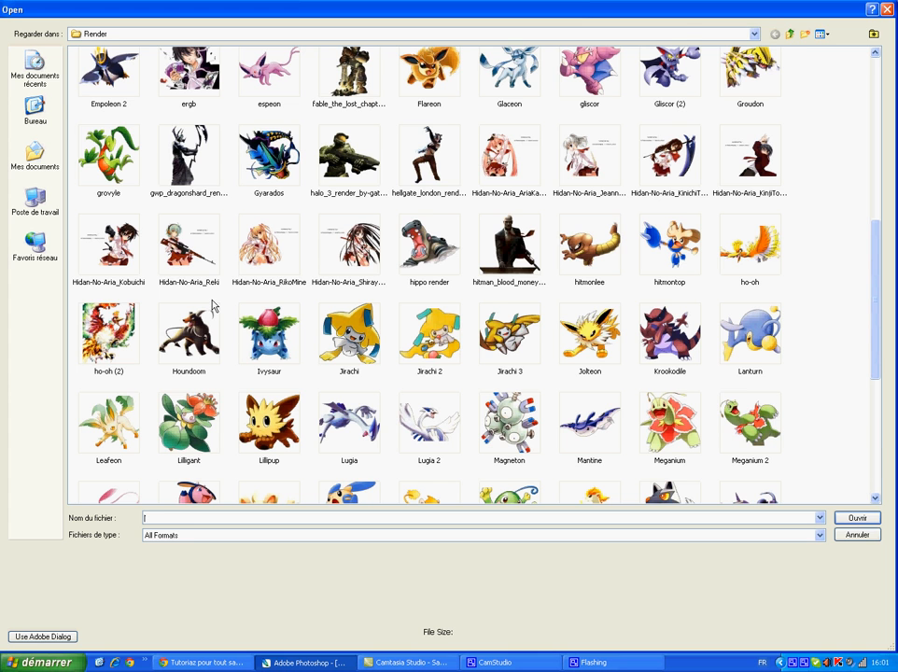
left_click_drag(882, 350, 887, 465)
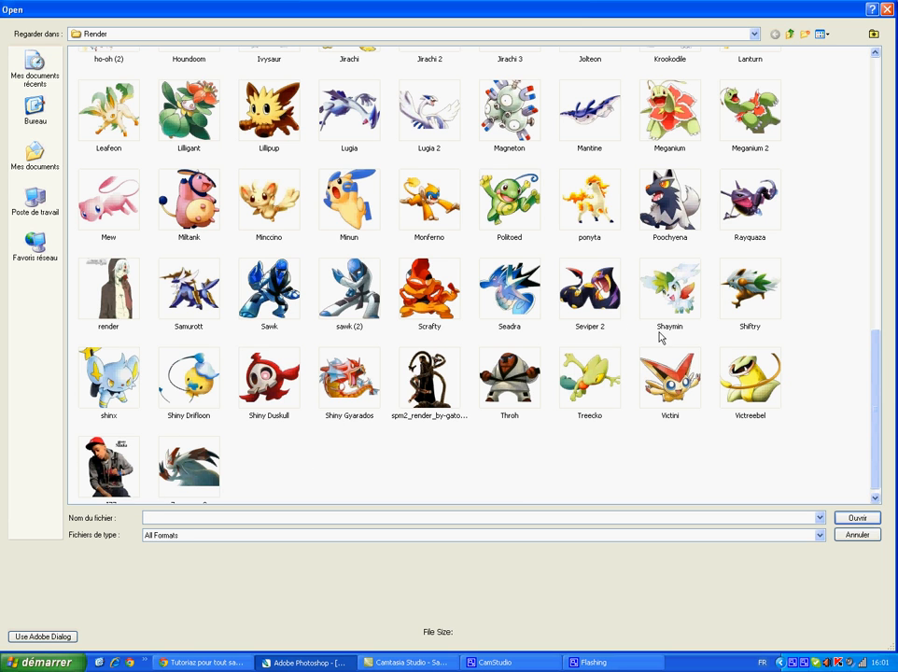
double_click(669, 197)
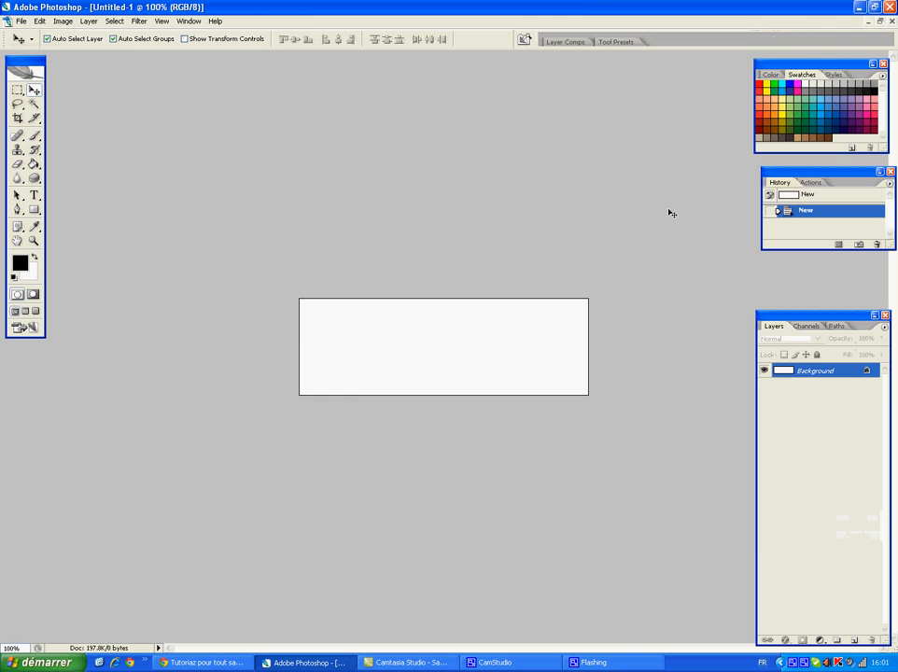
Step: Copy the Poochyena render into the Untitled-1 banner as a new layer, close Poochyena.png and maximize the banner
left_click(878, 19)
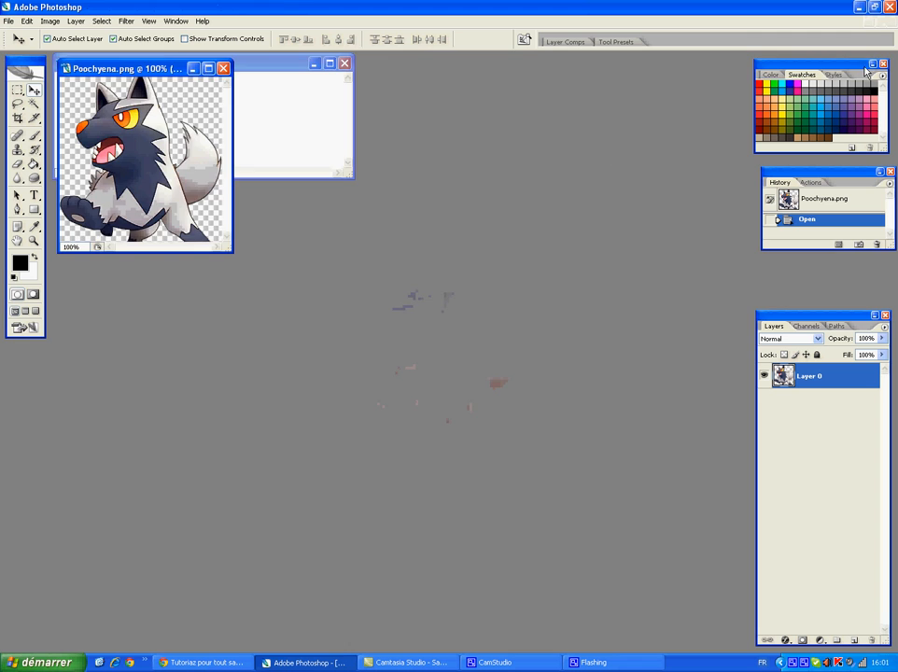
left_click_drag(100, 69, 575, 270)
left_click_drag(544, 351, 246, 112)
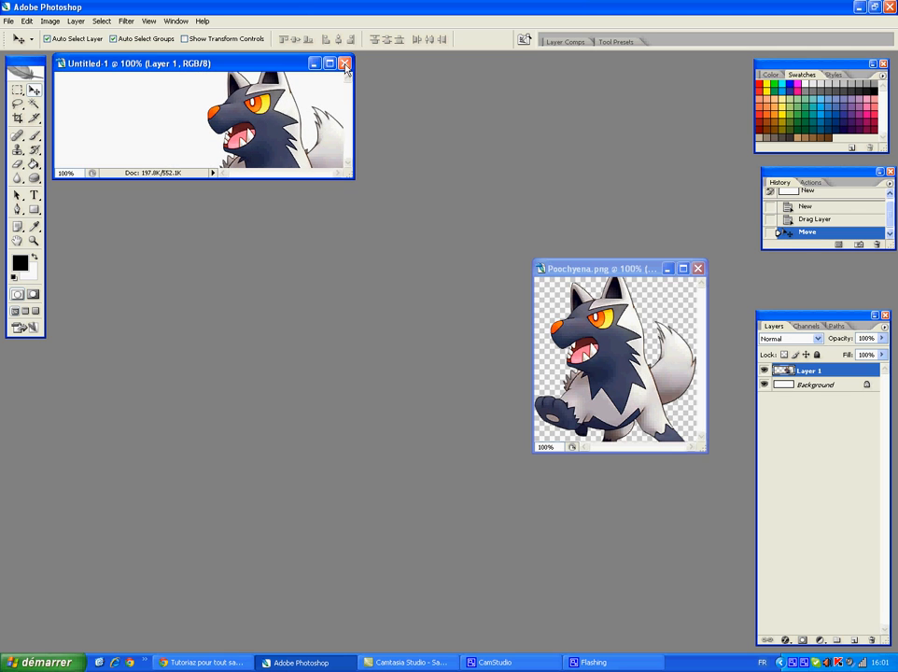
left_click(697, 270)
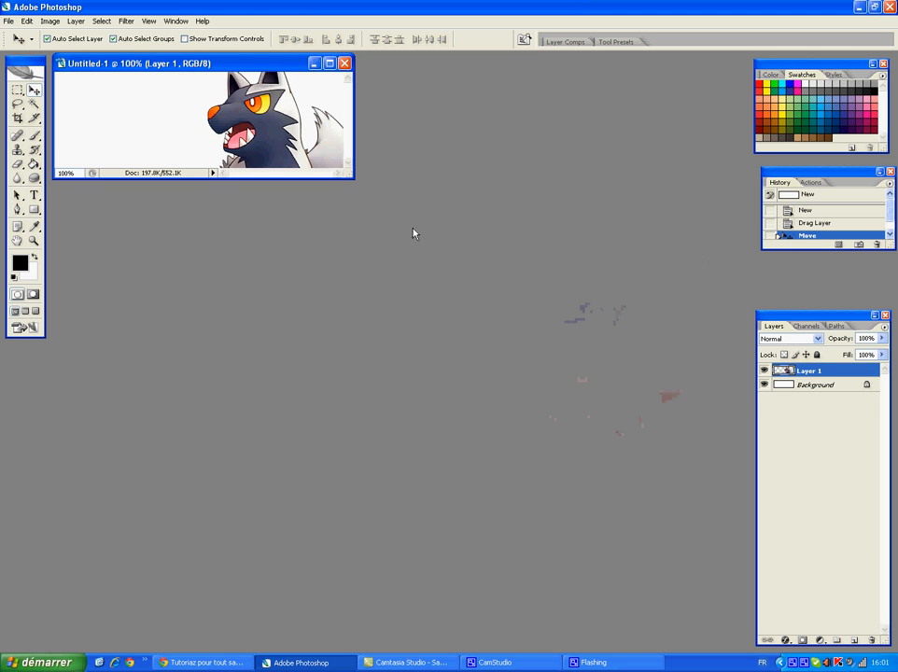
left_click(331, 64)
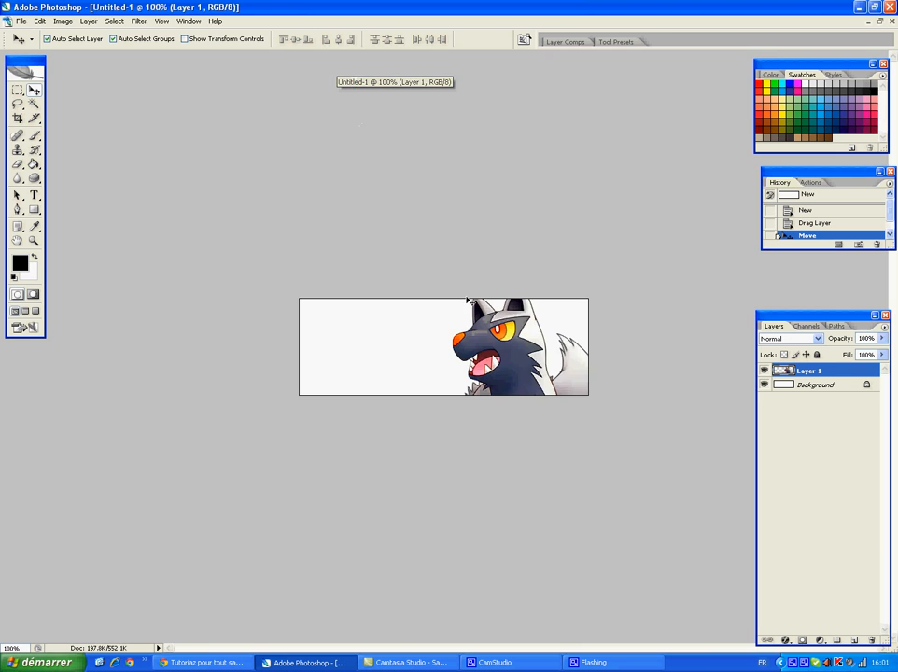
Step: Free Transform the Poochyena layer to about 71% width and 70% height and position it in the middle of the banner
key("ctrl+t")
left_click_drag(505, 366, 456, 347)
left_click_drag(534, 286, 481, 339)
left_click_drag(424, 381, 478, 345)
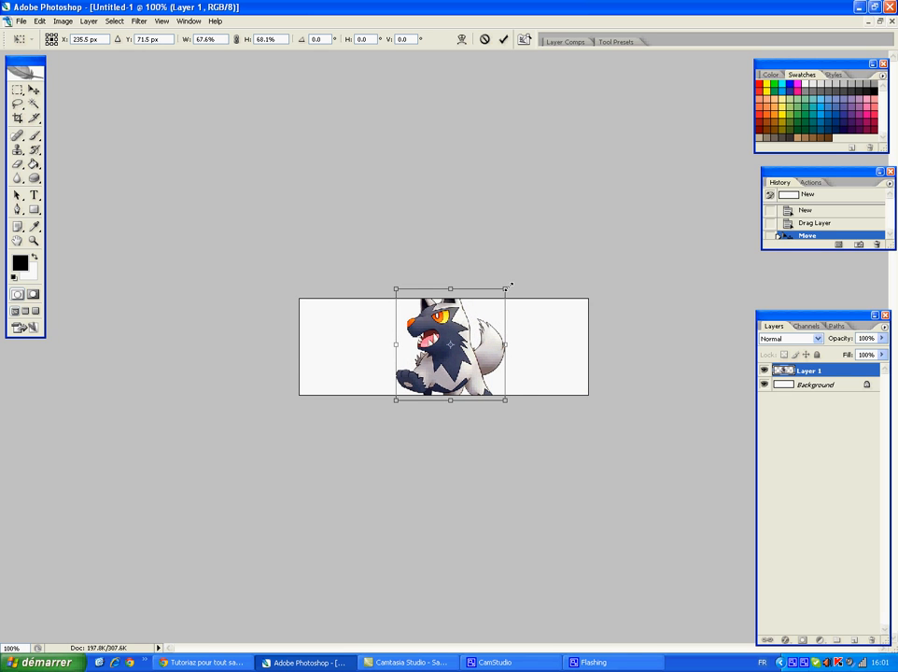
left_click_drag(510, 283, 514, 282)
mouse_move(478, 343)
left_mouse_down()
mouse_move(456, 344)
mouse_move(475, 343)
left_mouse_up()
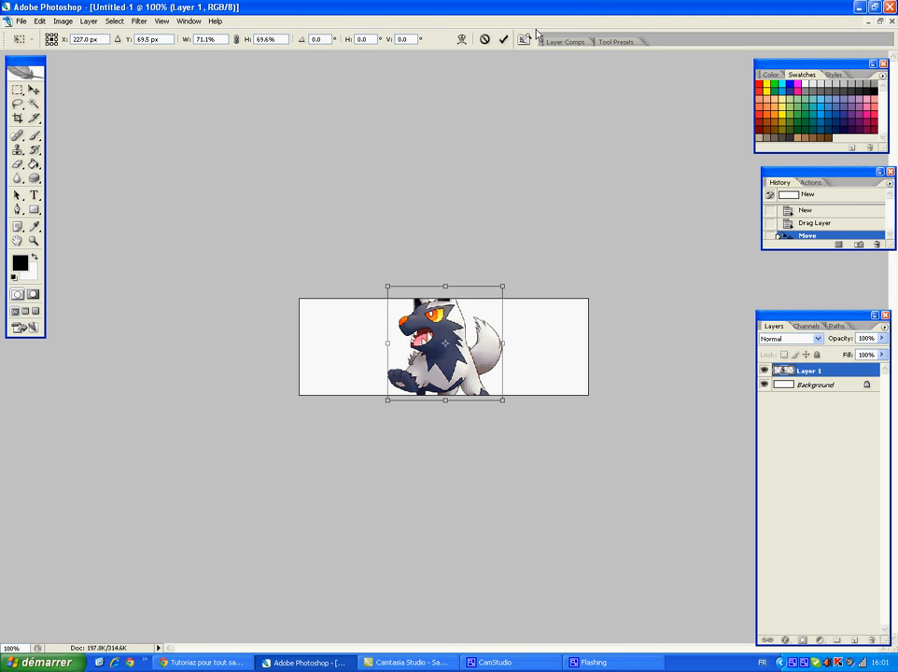
left_click(503, 40)
mouse_move(460, 360)
left_mouse_down()
mouse_move(469, 362)
mouse_move(448, 361)
mouse_move(463, 362)
left_mouse_up()
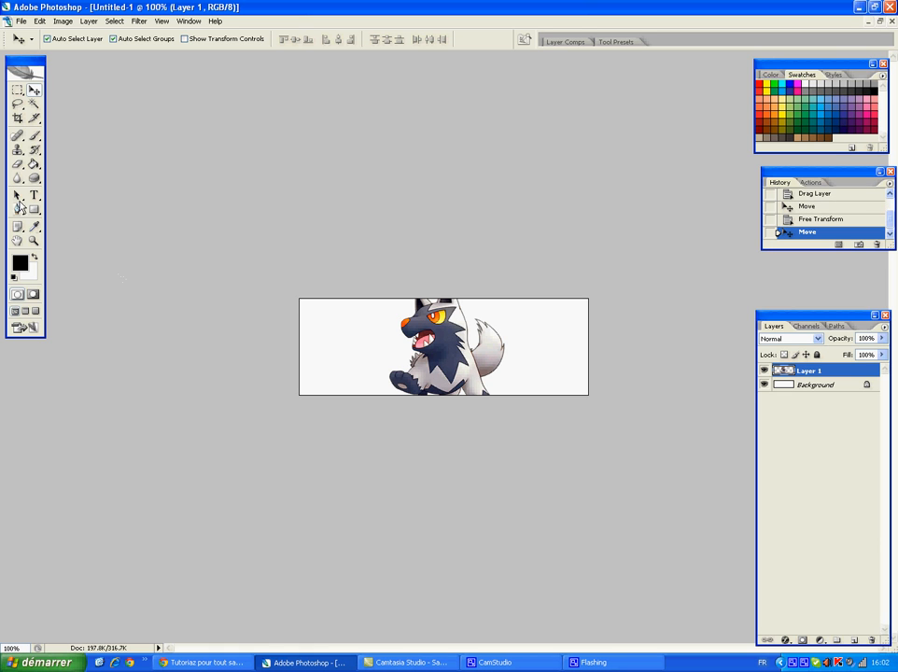
Step: Convert the locked Background into a regular layer named Layer 0 and move the Layers palette up below History
double_click(866, 388)
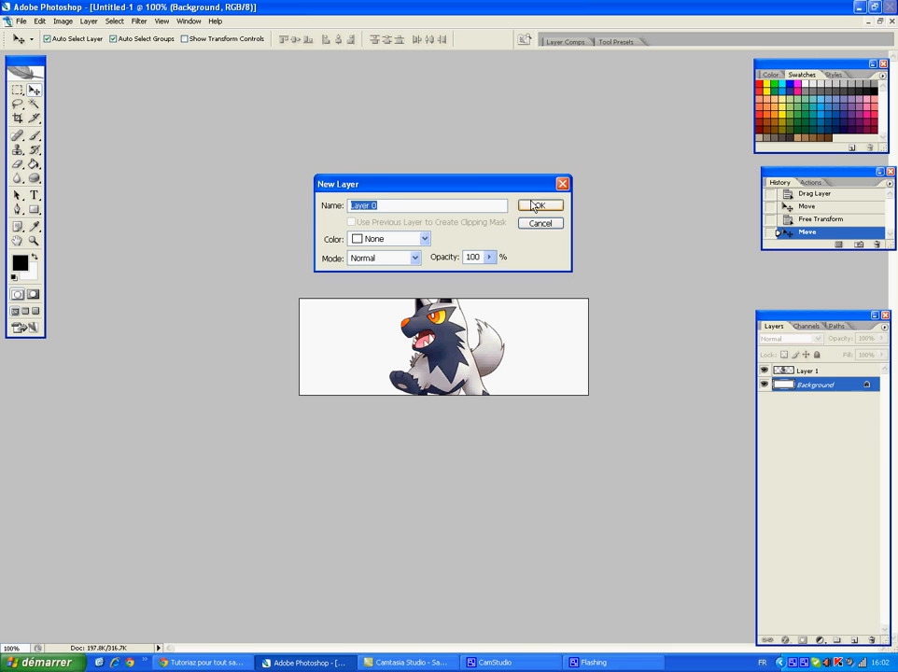
left_click(537, 207)
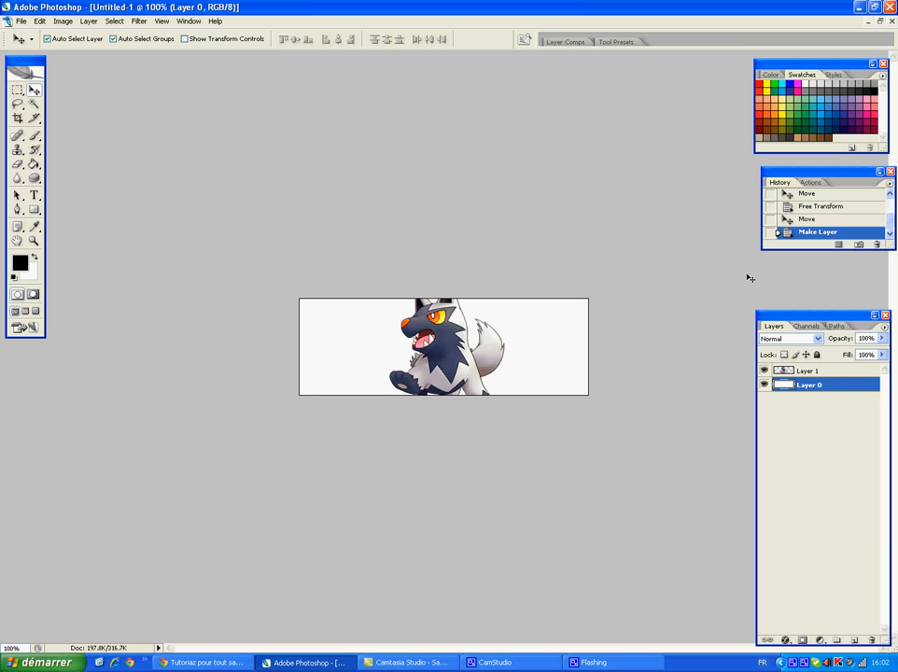
left_click_drag(843, 312, 819, 258)
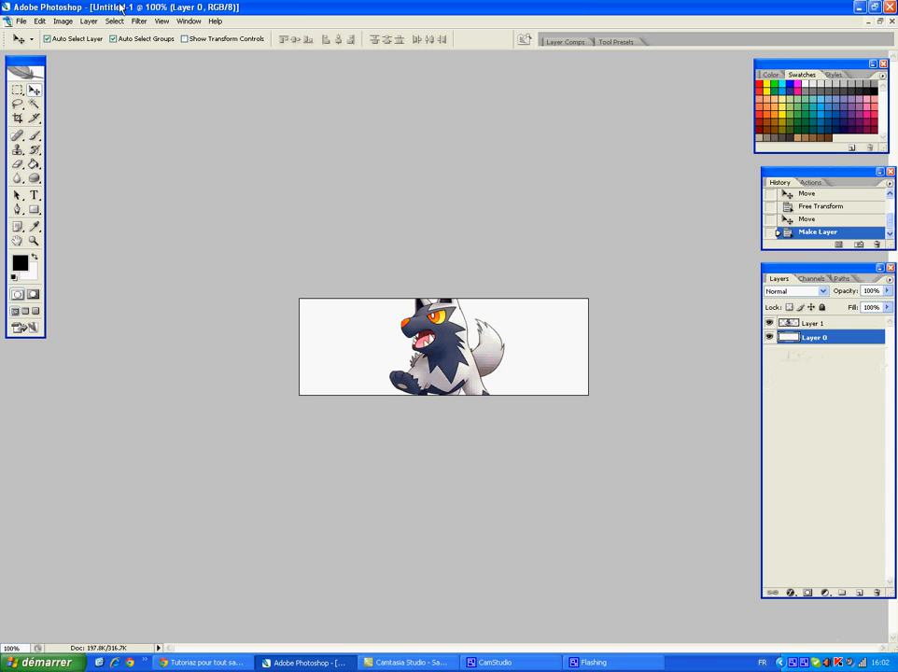
left_click(90, 23)
left_click(91, 23)
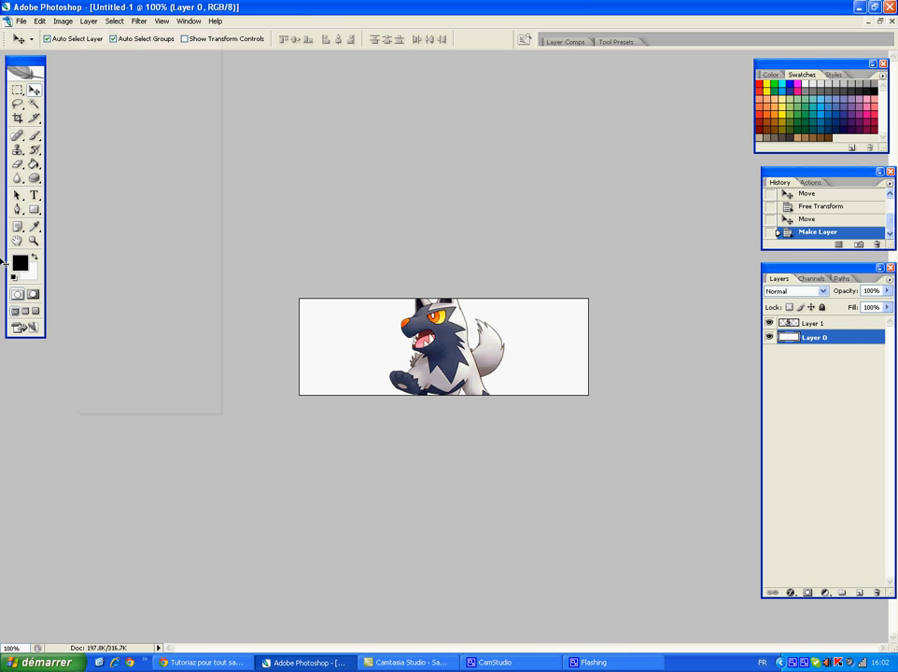
Step: Activate the Brush tool and choose the solid round 32 px brush preset
left_click(37, 136)
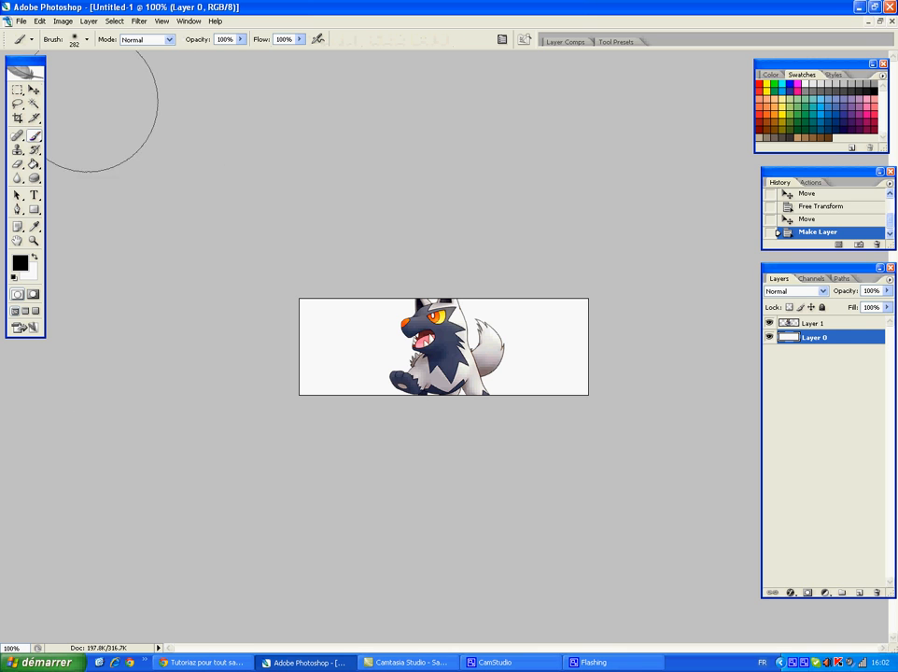
left_click(86, 39)
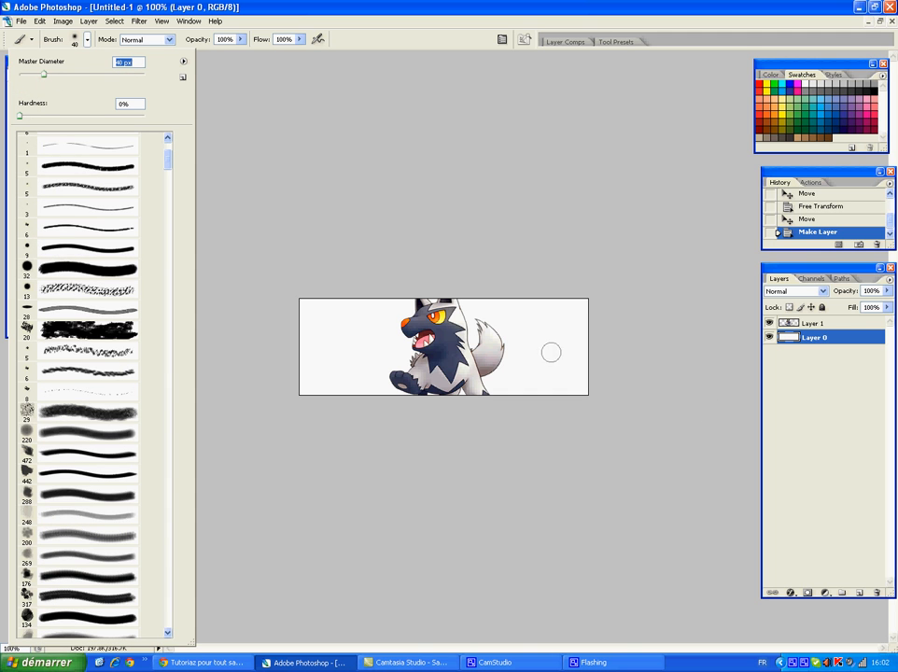
left_click_drag(38, 75, 71, 74)
left_click_drag(18, 116, 120, 116)
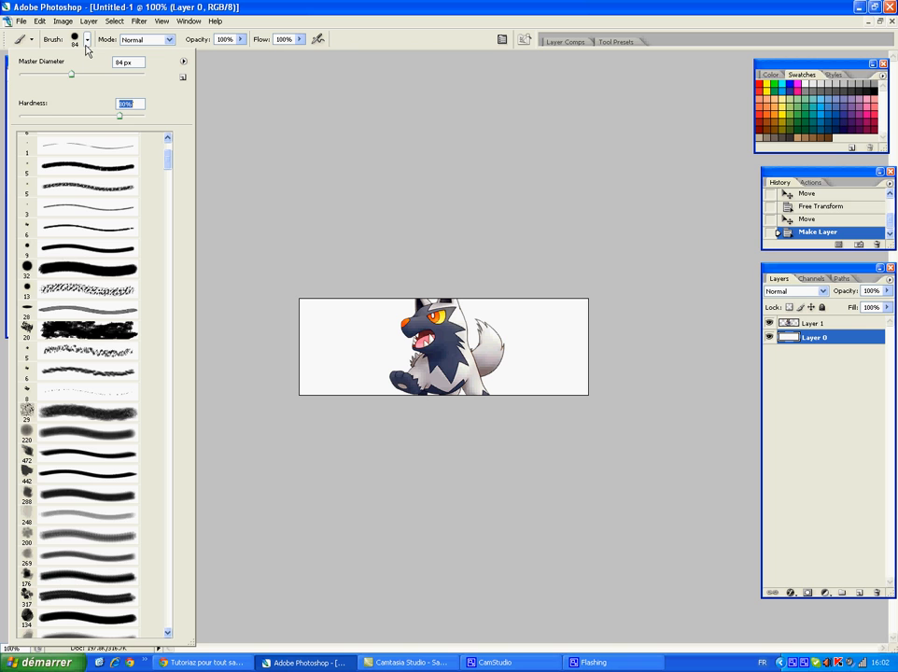
left_click(63, 271)
left_click(87, 41)
Step: Set the foreground color to dark blue 273355, sampled from Poochyena's chest fur
left_click(19, 263)
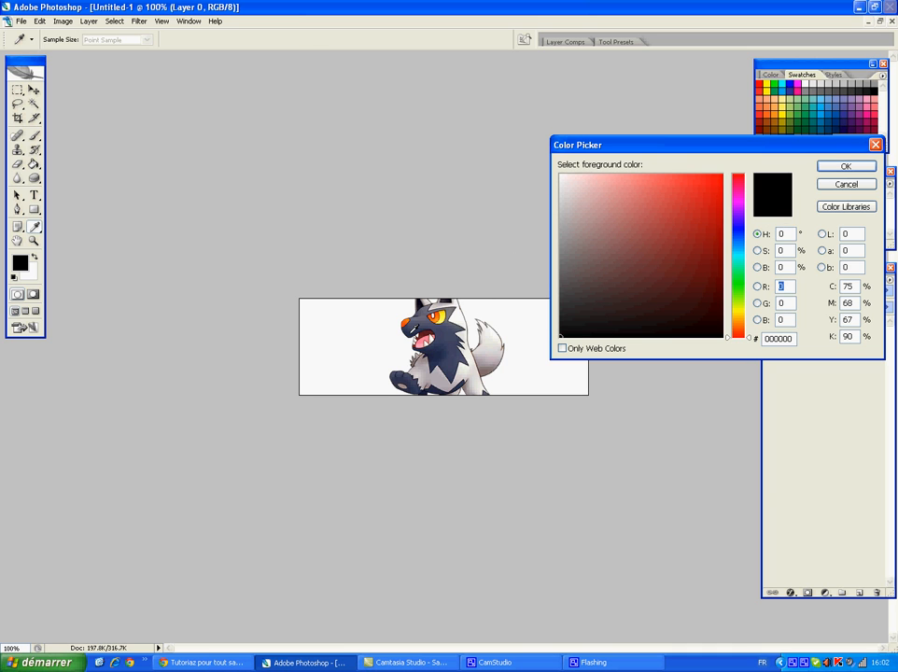
left_click(450, 345)
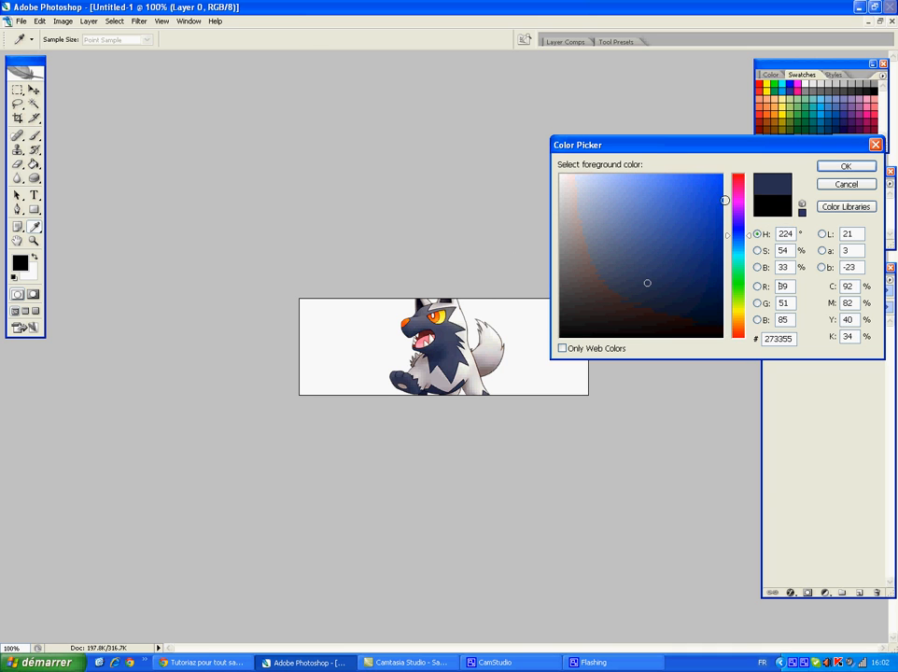
left_click(824, 169)
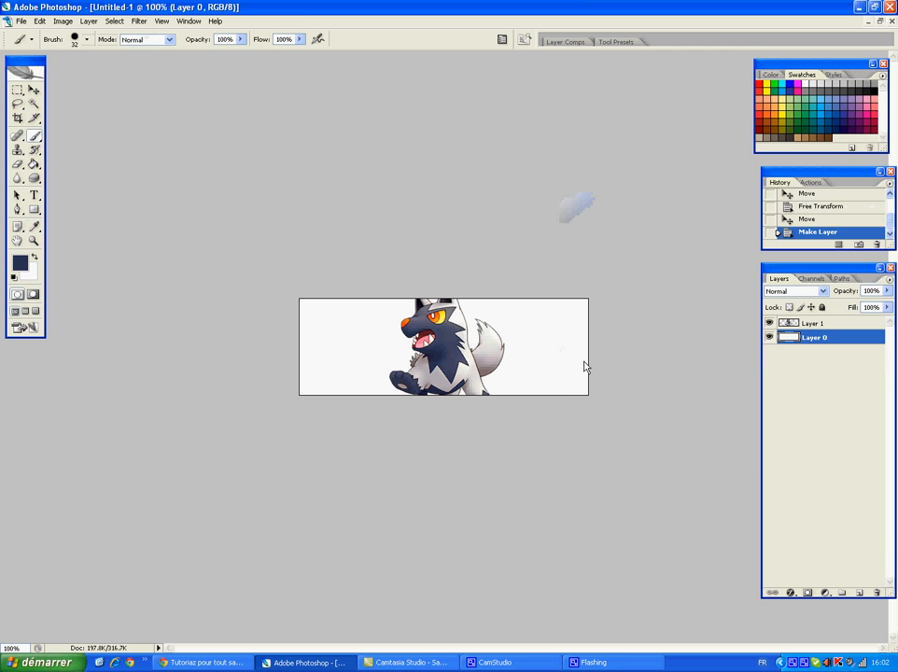
Step: Enlarge the brush to 96 px and paint the dark blue diagonally across the lower-right corner of Layer 0
left_click(84, 41)
left_click_drag(56, 77, 81, 78)
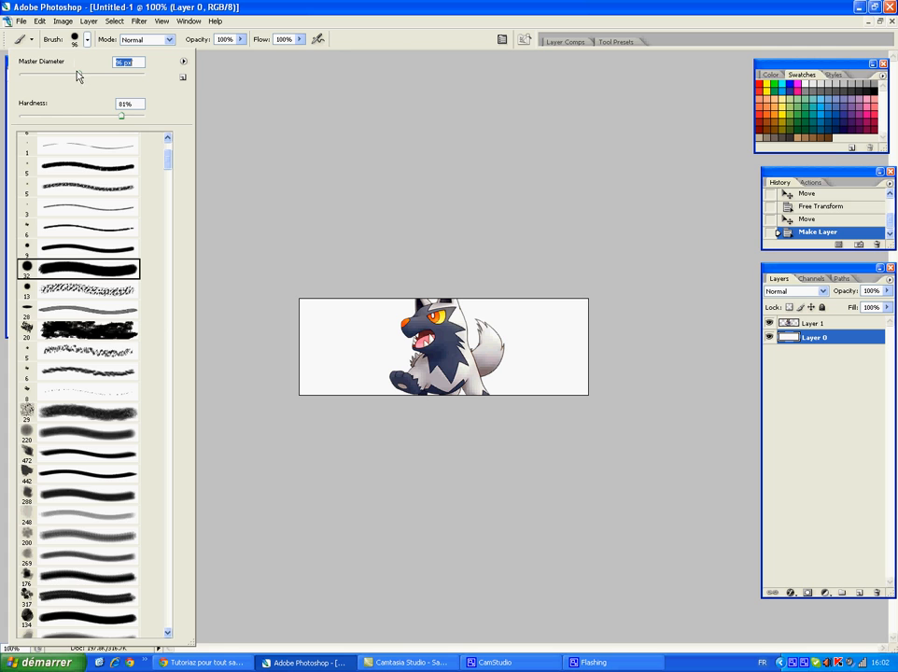
left_click(87, 40)
mouse_move(617, 328)
left_mouse_down()
mouse_move(553, 394)
mouse_move(465, 446)
left_mouse_up()
mouse_move(561, 399)
left_mouse_down()
mouse_move(586, 375)
mouse_move(620, 309)
left_mouse_up()
Step: Sample the slightly lighter blue 293754 from the fur and paint a diagonal band beside the dark blue corner on Layer 0
left_click(22, 264)
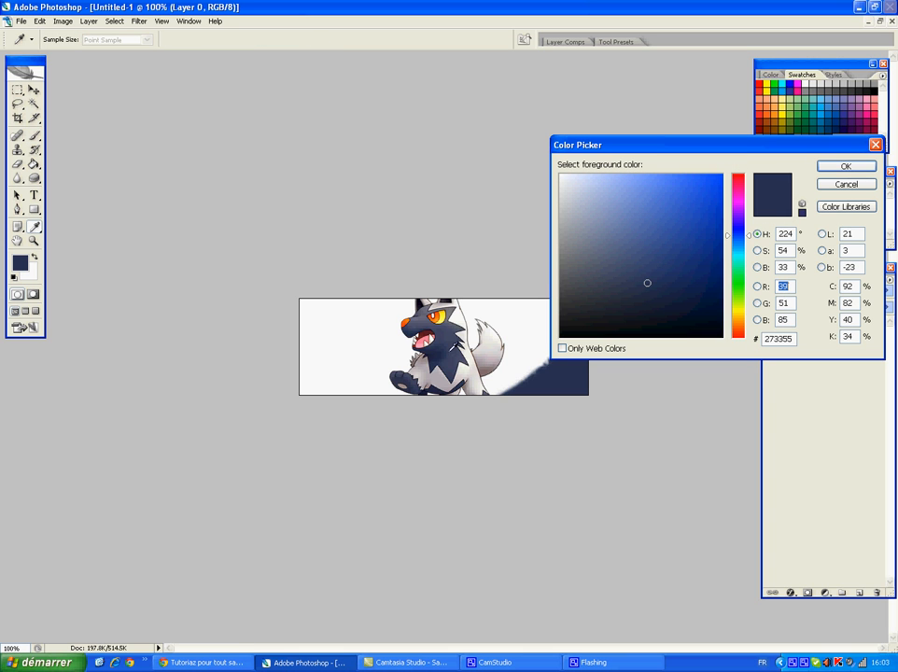
left_click_drag(454, 334, 452, 352)
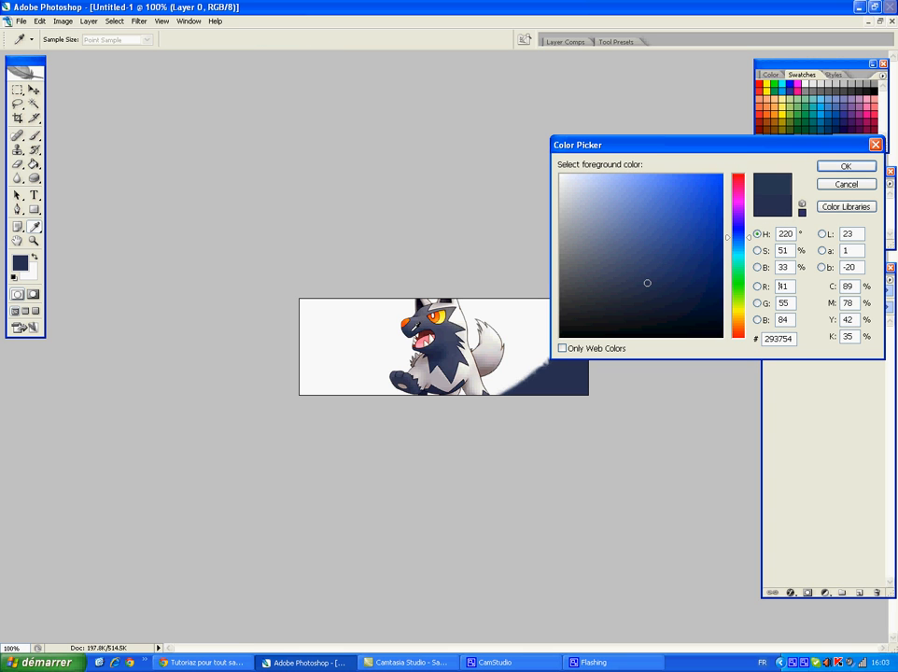
left_click(845, 166)
mouse_move(619, 287)
left_mouse_down()
mouse_move(534, 330)
mouse_move(420, 432)
mouse_move(612, 278)
left_mouse_up()
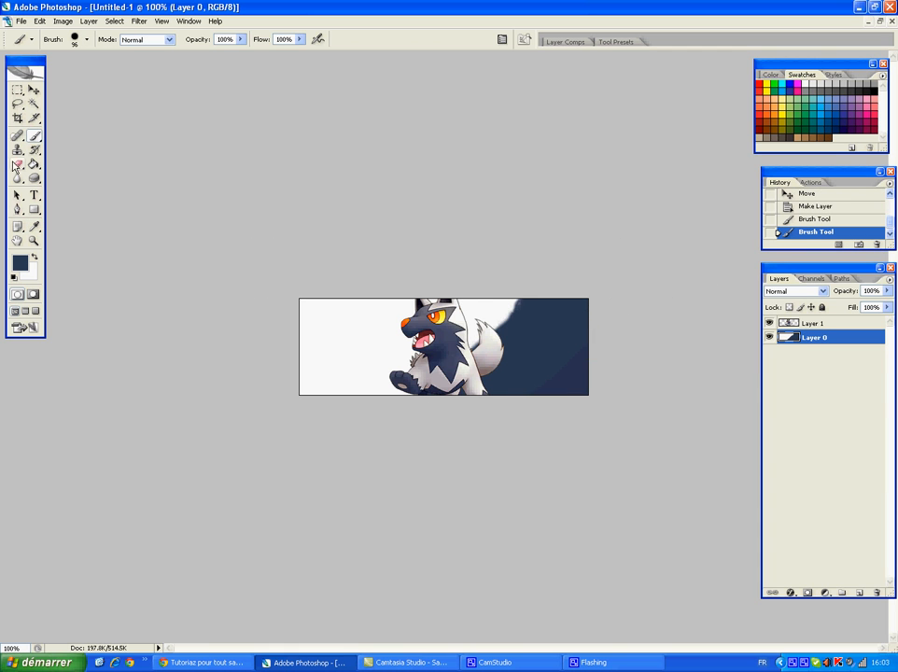
Step: Sample the greyish purple 6a6479 from Poochyena's head and paint a wide diagonal band behind the character on Layer 0
left_click(20, 262)
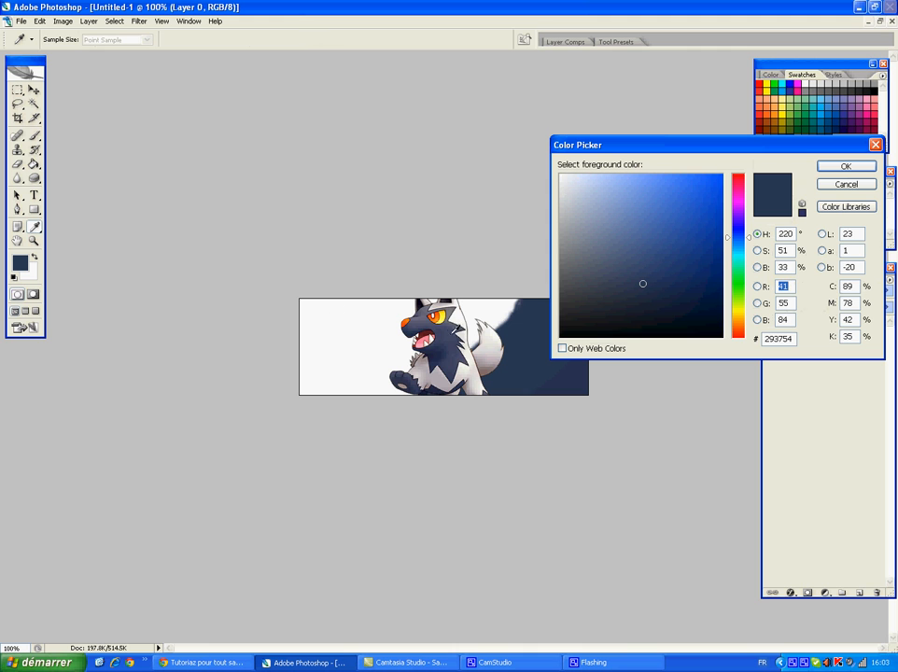
left_click(416, 322)
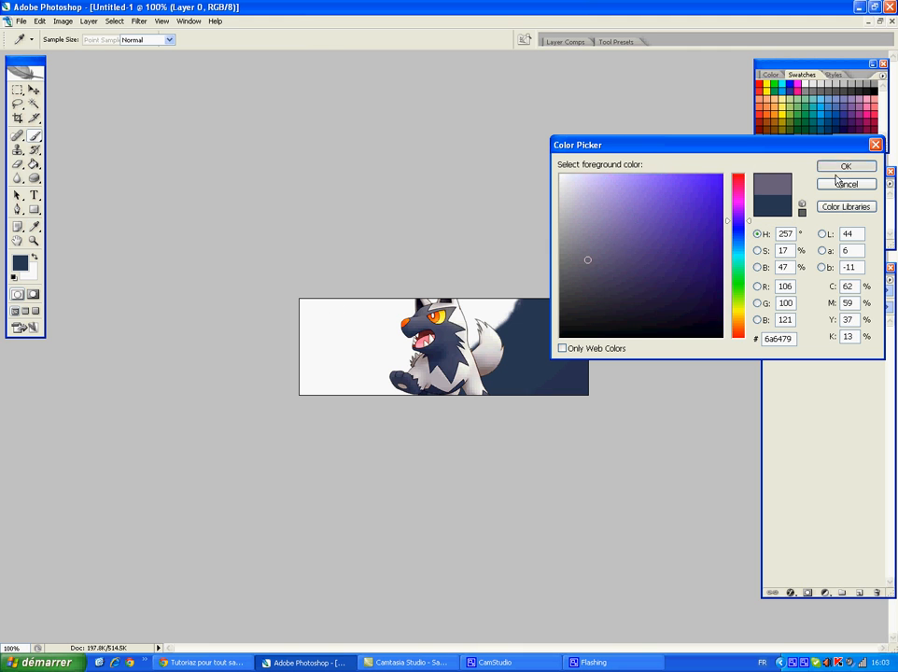
left_click(844, 169)
mouse_move(496, 278)
left_mouse_down()
mouse_move(371, 382)
mouse_move(386, 386)
mouse_move(488, 305)
mouse_move(524, 260)
left_mouse_up()
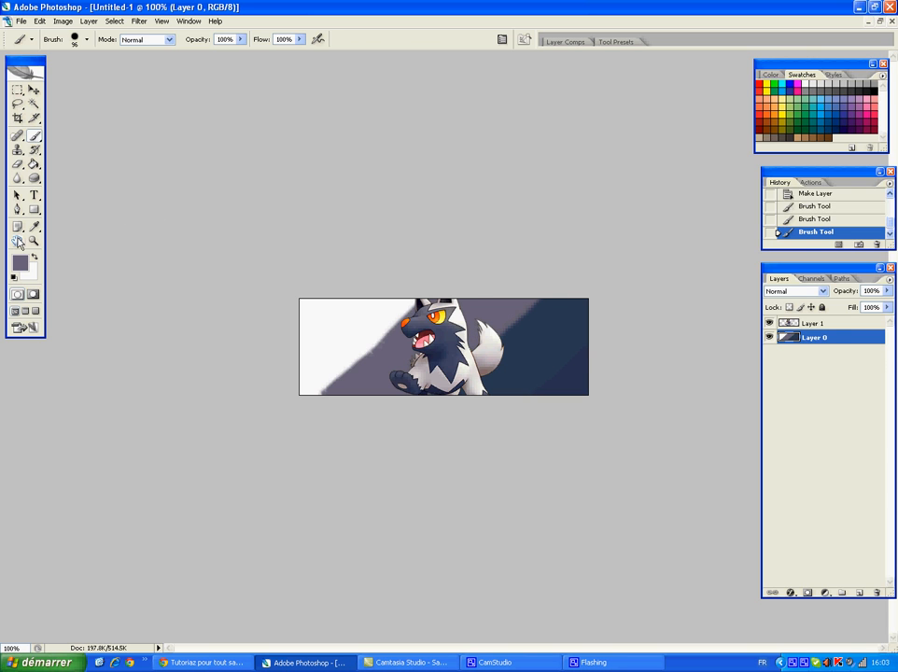
Step: Change the foreground color to a more neutral grey and paint it over the white area left of Poochyena on Layer 0
left_click(20, 262)
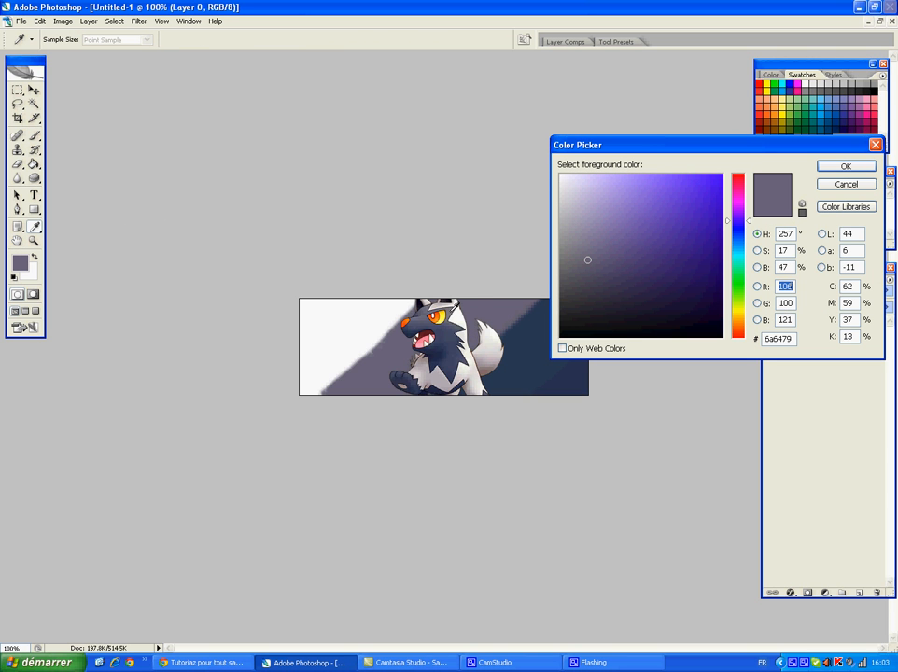
left_click(572, 252)
left_click(823, 166)
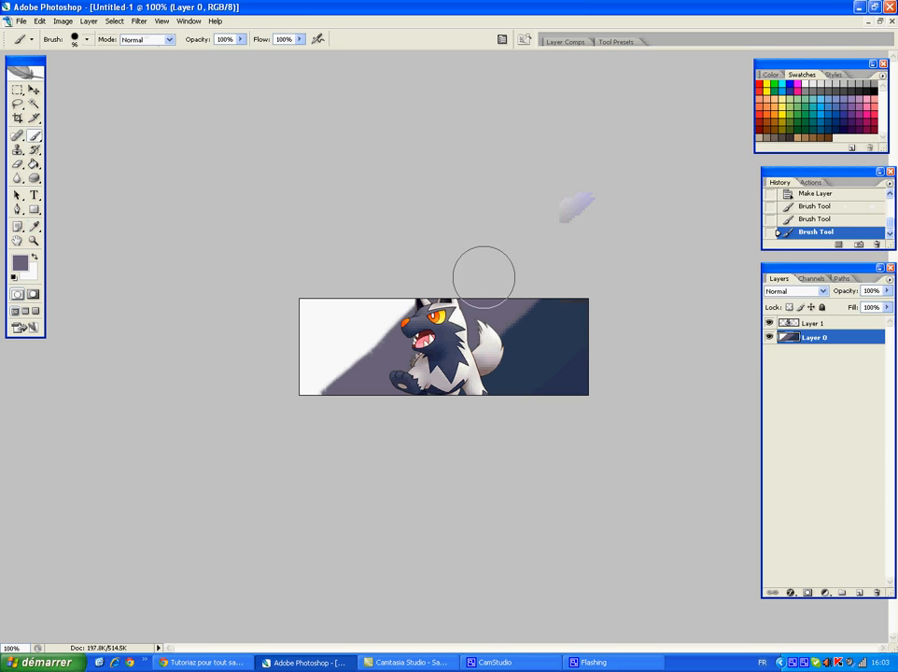
left_click_drag(399, 291, 246, 421)
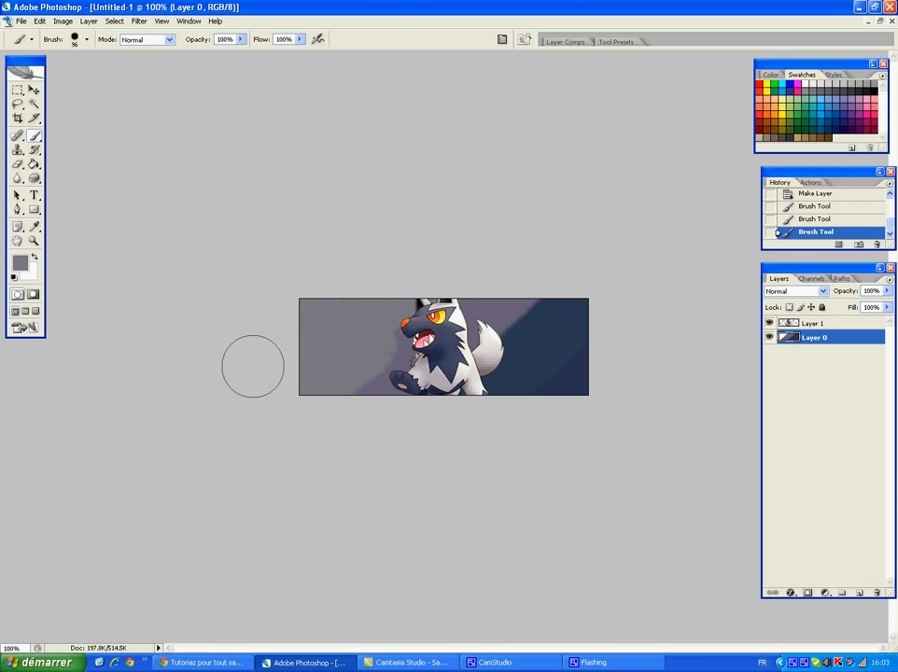
Step: Set the foreground color to purple 43376e and paint it diagonally across the upper-left corner of Layer 0
left_click(20, 262)
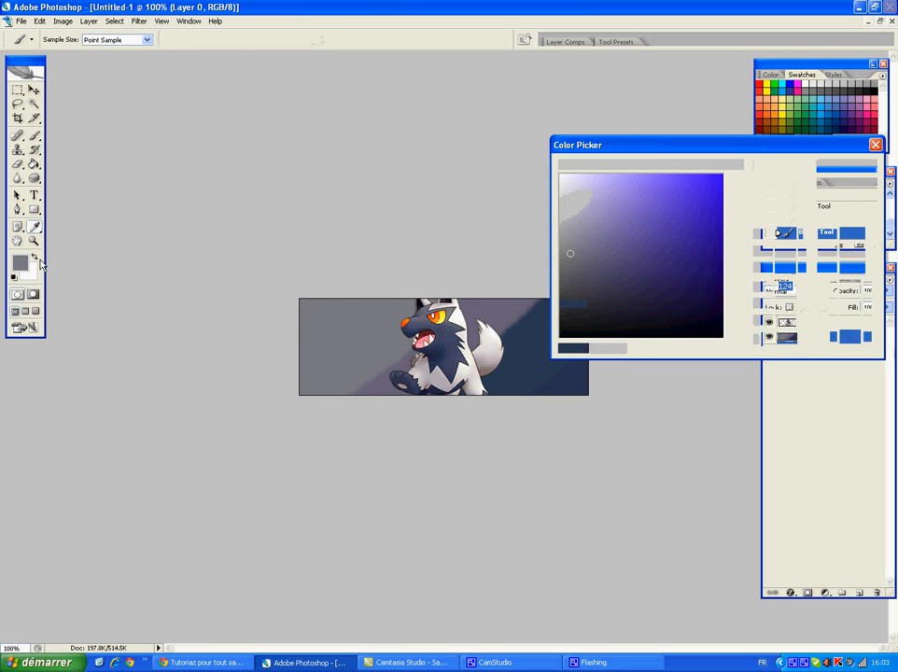
mouse_move(712, 265)
left_mouse_down()
mouse_move(714, 203)
mouse_move(658, 215)
mouse_move(675, 317)
mouse_move(639, 264)
left_mouse_up()
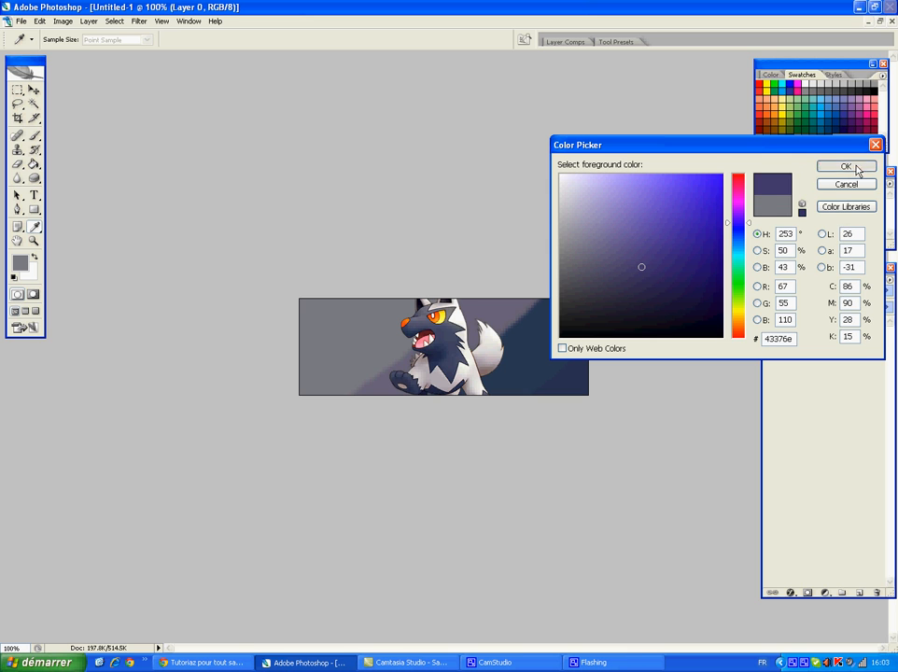
left_click(845, 166)
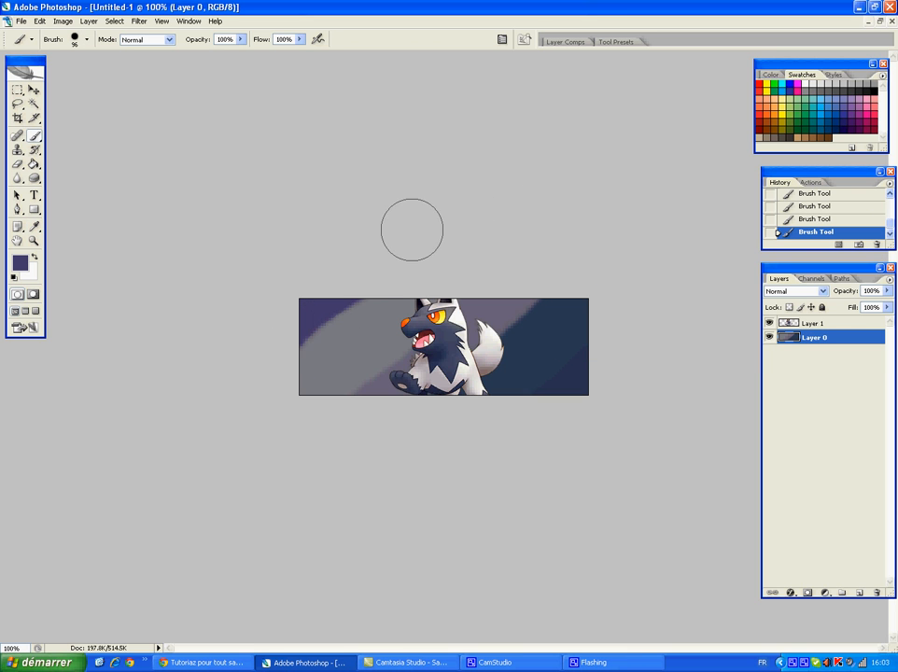
left_click_drag(411, 229, 283, 355)
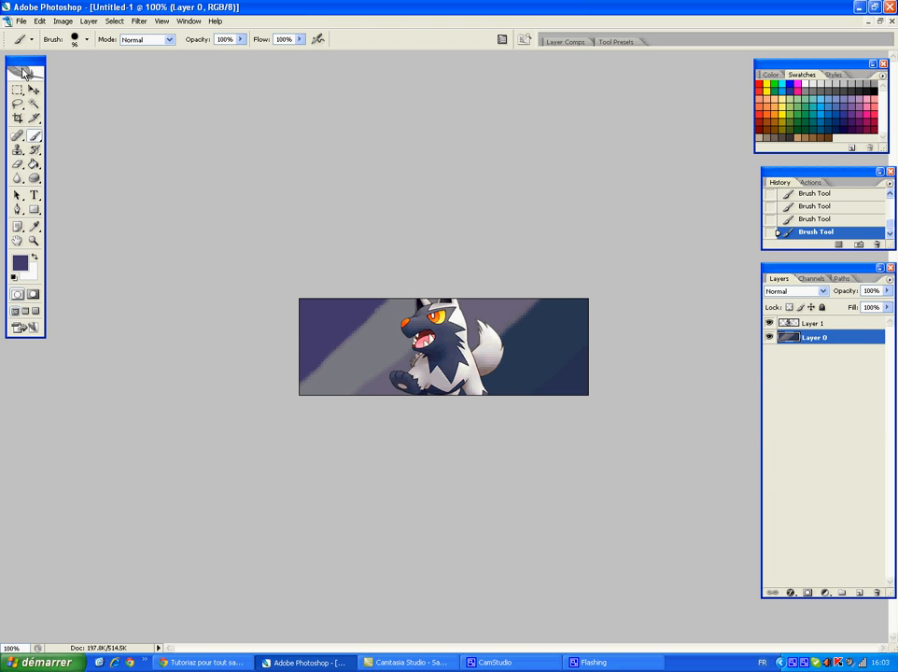
Step: Blend the painted color bands on Layer 0 with the Smudge tool, using the 20 px brush at 40% strength
key("v")
mouse_move(331, 357)
left_mouse_down()
mouse_move(346, 357)
mouse_move(325, 354)
mouse_move(332, 359)
left_mouse_up()
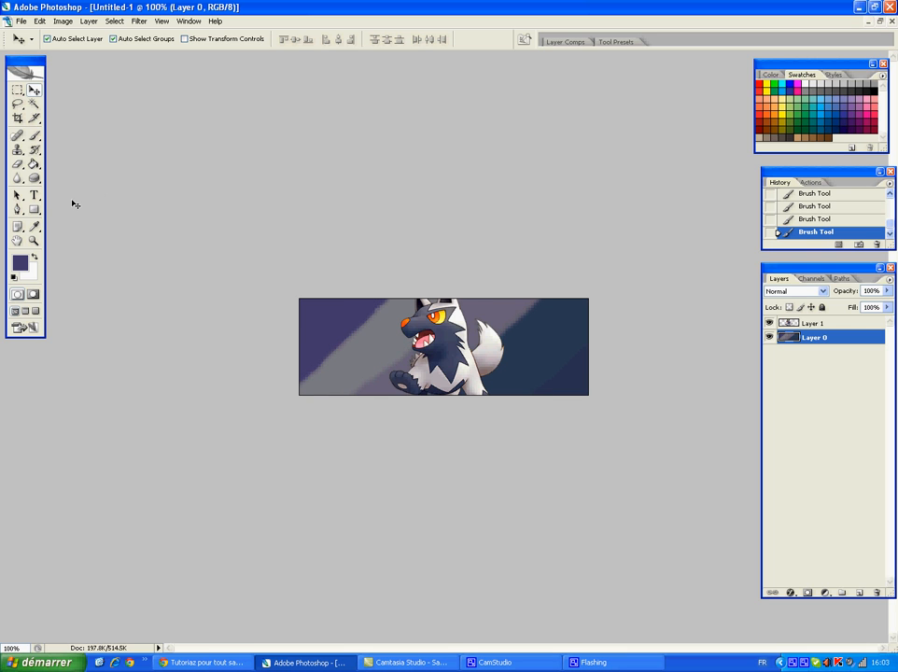
left_click_drag(17, 177, 70, 203)
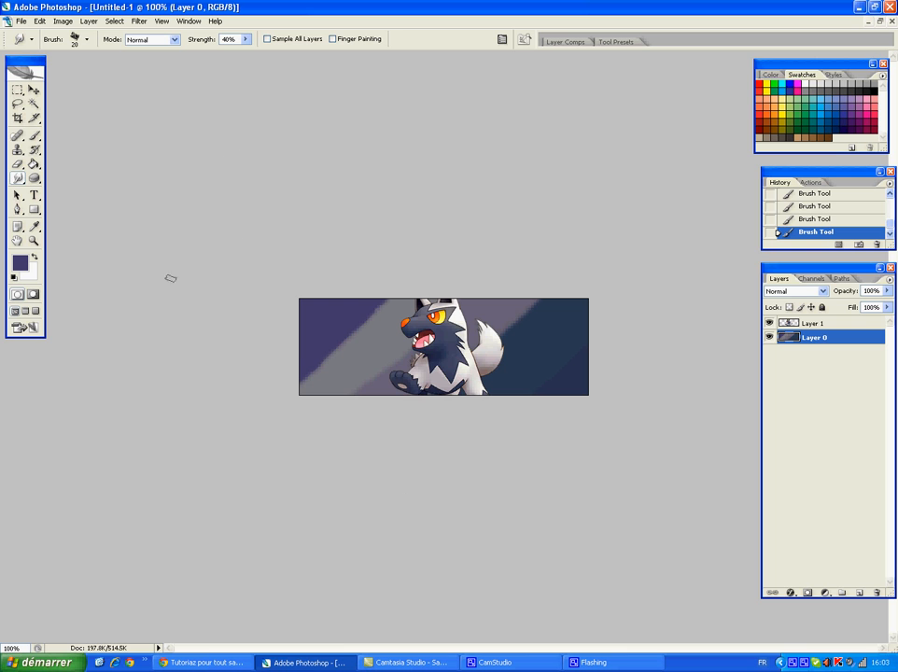
mouse_move(340, 280)
left_mouse_down()
mouse_move(332, 292)
mouse_move(366, 430)
mouse_move(389, 345)
mouse_move(283, 315)
mouse_move(386, 367)
left_mouse_up()
mouse_move(425, 336)
left_mouse_down()
mouse_move(467, 298)
mouse_move(556, 319)
mouse_move(497, 333)
left_mouse_up()
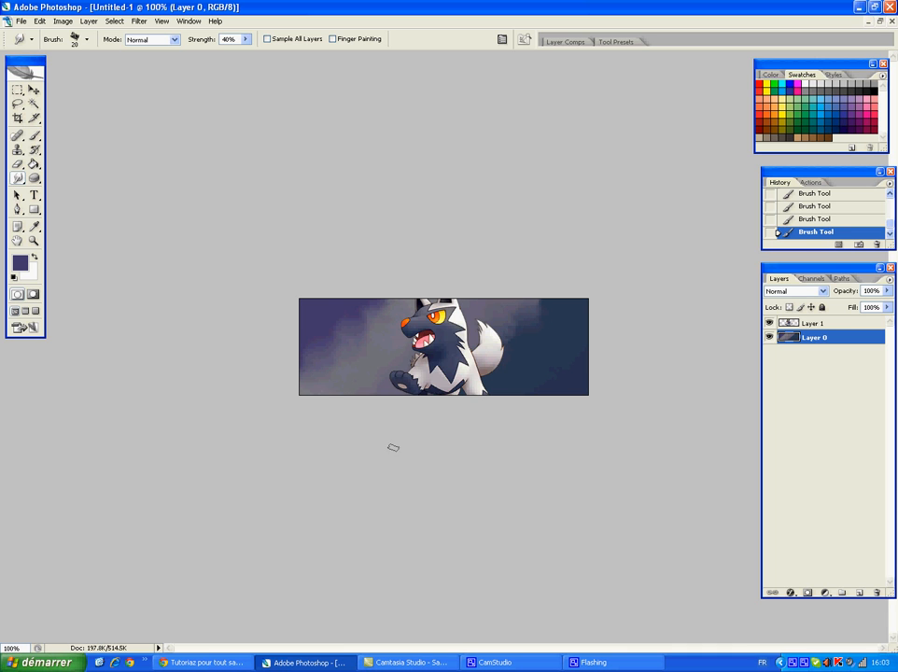
left_click_drag(354, 340, 363, 338)
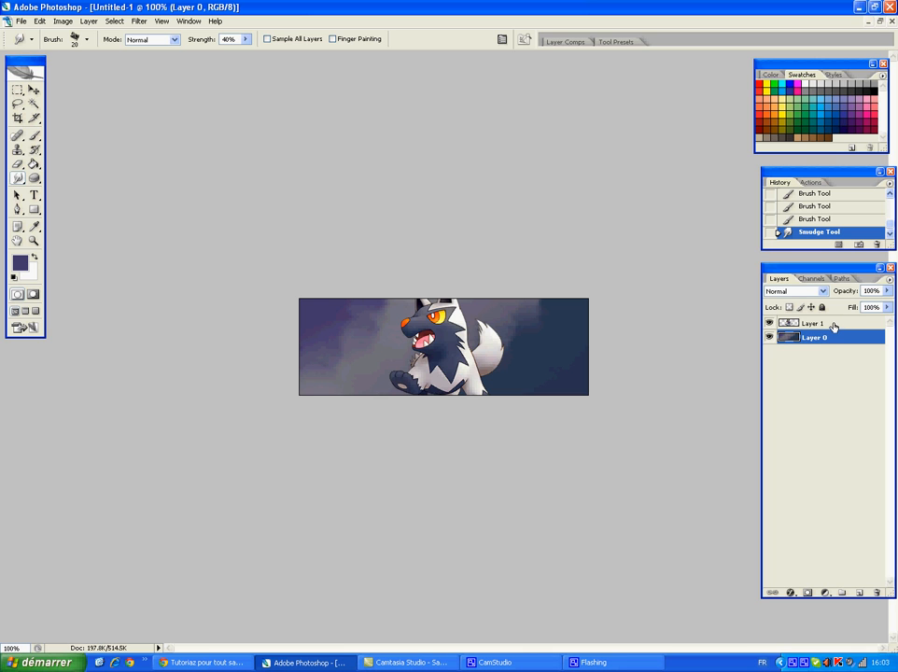
Step: Duplicate the Poochyena layer, Layer 1, three times and set Layer 1 copy to Linear Dodge blending
left_click(834, 325)
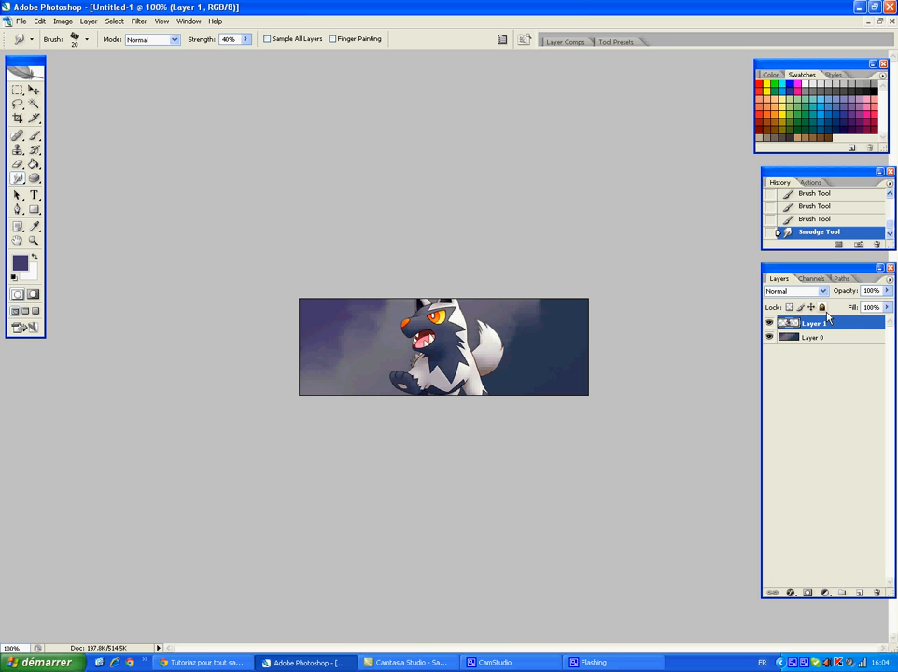
key("ctrl+j")
key("ctrl+j")
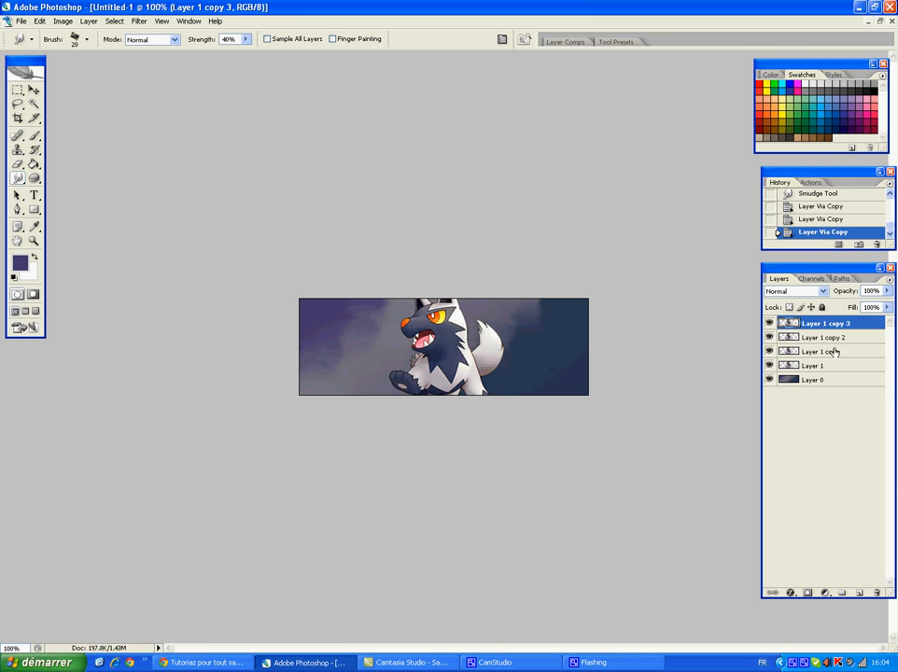
left_click(821, 351)
left_click(820, 291)
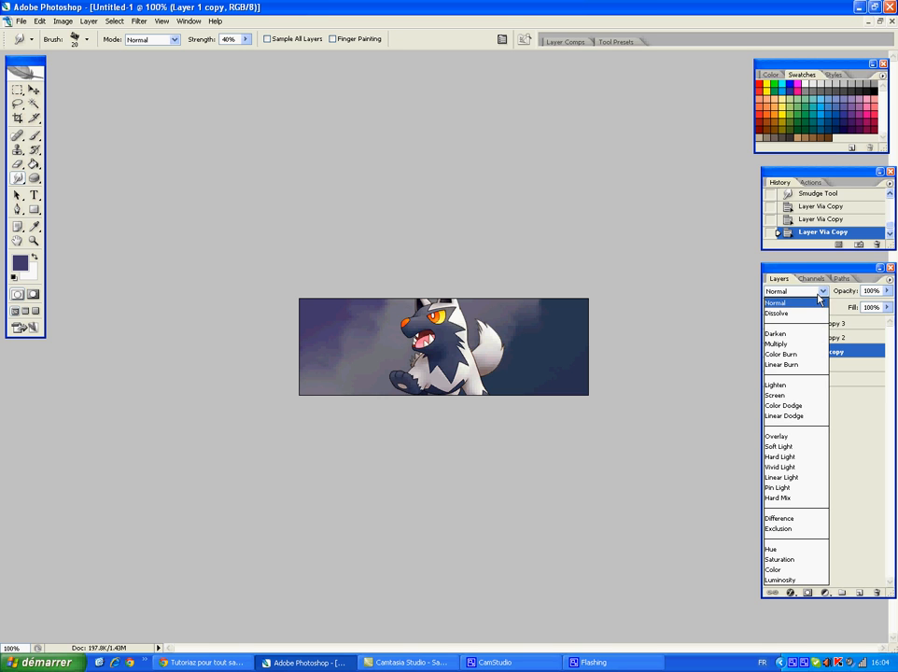
left_click(804, 417)
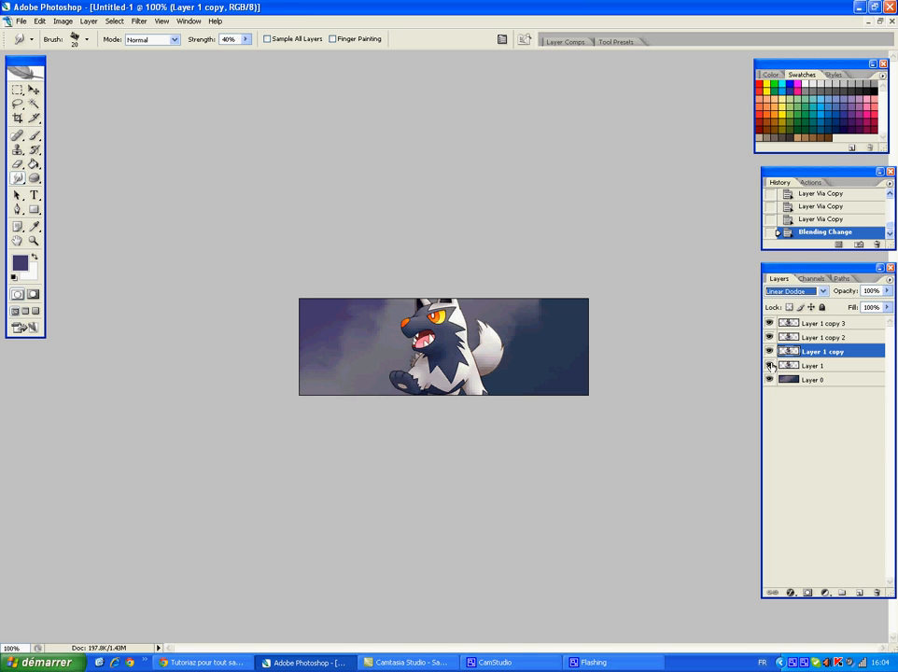
Step: Hide Layer 1 and smudge Layer 1 copy outward around Poochyena's outline
left_click(822, 366)
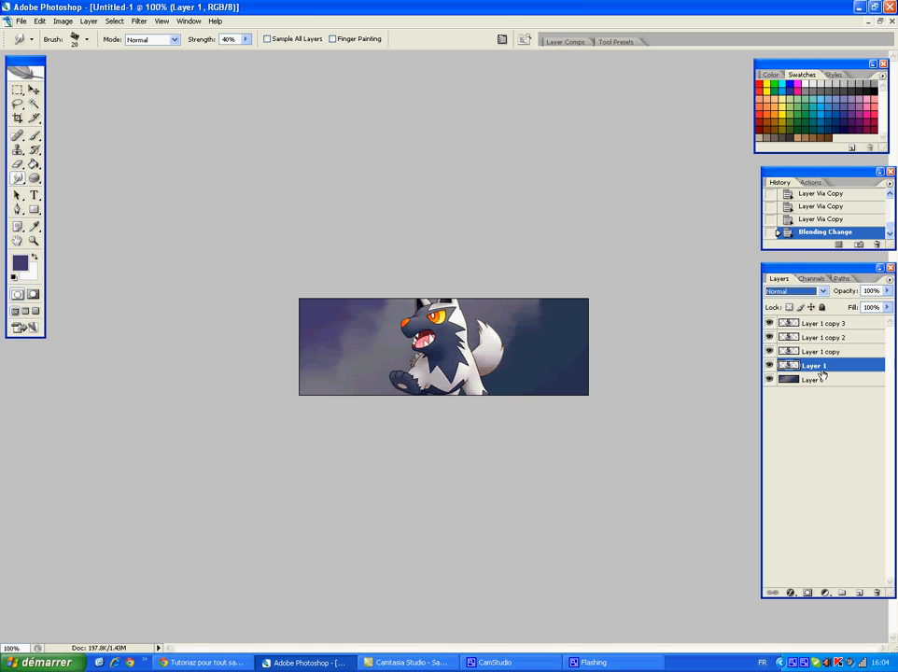
left_click(769, 366)
left_click(821, 351)
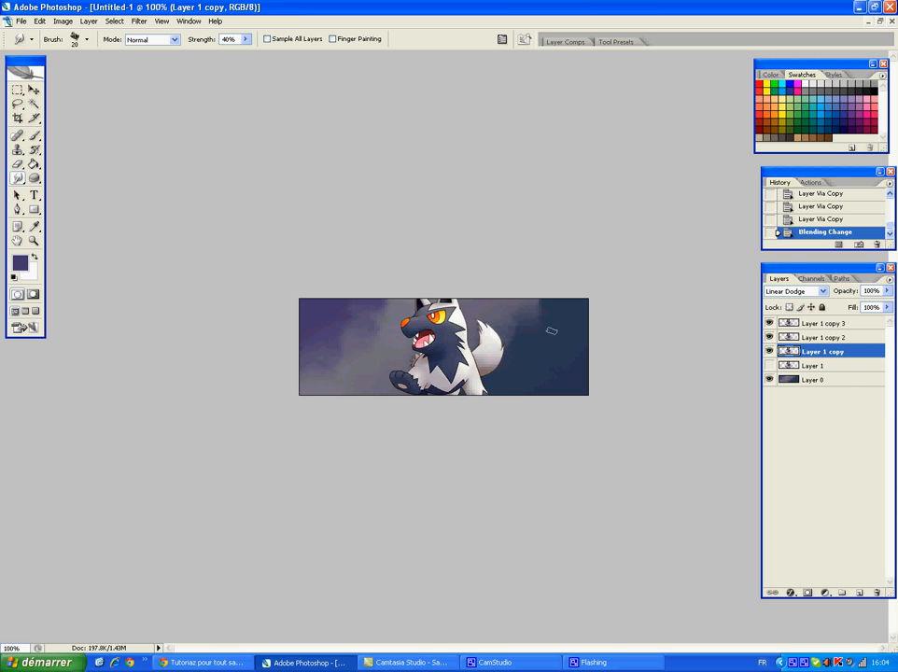
mouse_move(489, 390)
left_mouse_down()
mouse_move(462, 358)
mouse_move(465, 276)
mouse_move(430, 298)
mouse_move(429, 326)
mouse_move(399, 376)
mouse_move(420, 376)
mouse_move(397, 388)
left_mouse_up()
left_click_drag(462, 393, 462, 393)
Step: Set Layer 1 copy 2 to Color Dodge at 55% opacity and smudge it around the character
left_click(833, 339)
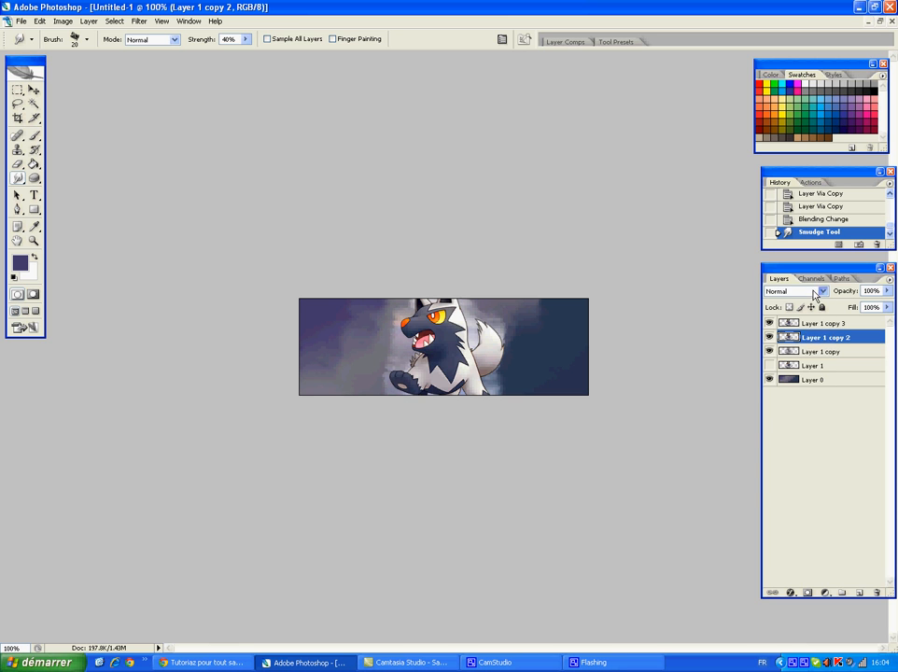
left_click(798, 291)
left_click(808, 407)
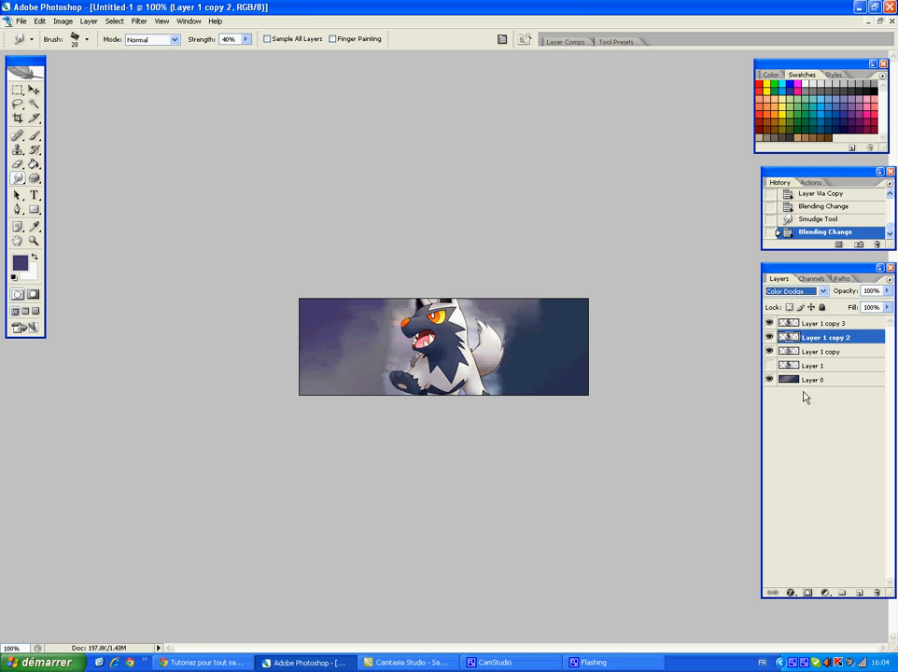
left_click(888, 290)
left_click_drag(887, 306, 851, 306)
left_click(888, 294)
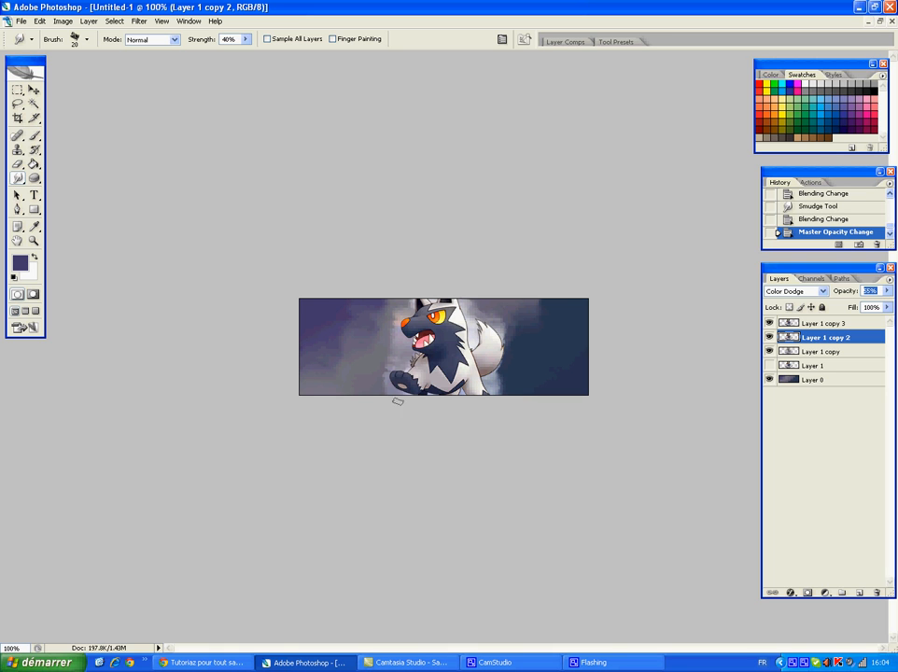
mouse_move(411, 352)
left_mouse_down()
mouse_move(401, 375)
mouse_move(367, 362)
mouse_move(366, 407)
left_mouse_up()
Step: Widen Layer 1 copy to 117.6% with Free Transform and shift it slightly left behind the character
left_click(840, 352)
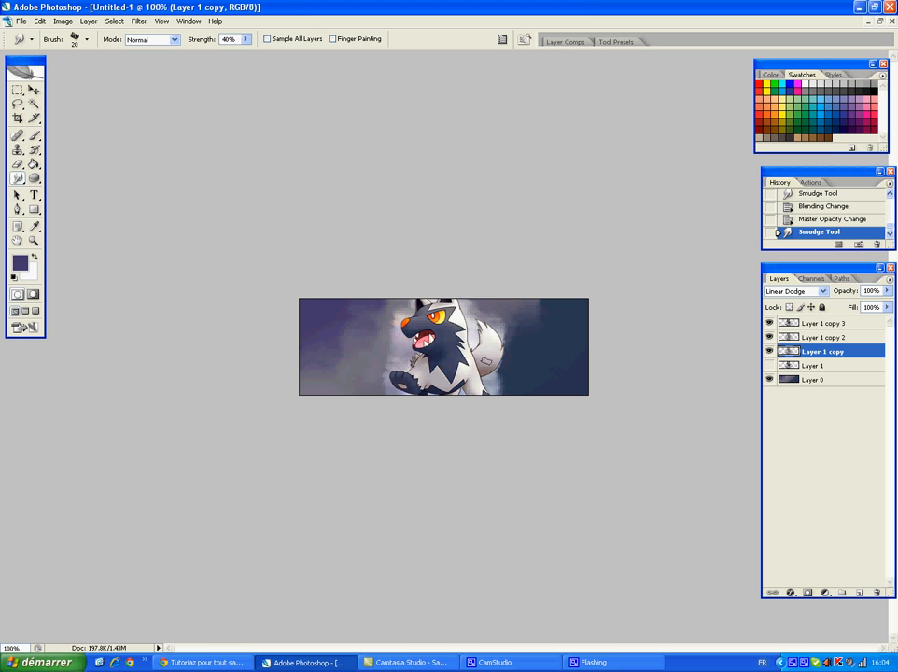
key("ctrl+t")
left_click_drag(507, 345, 530, 346)
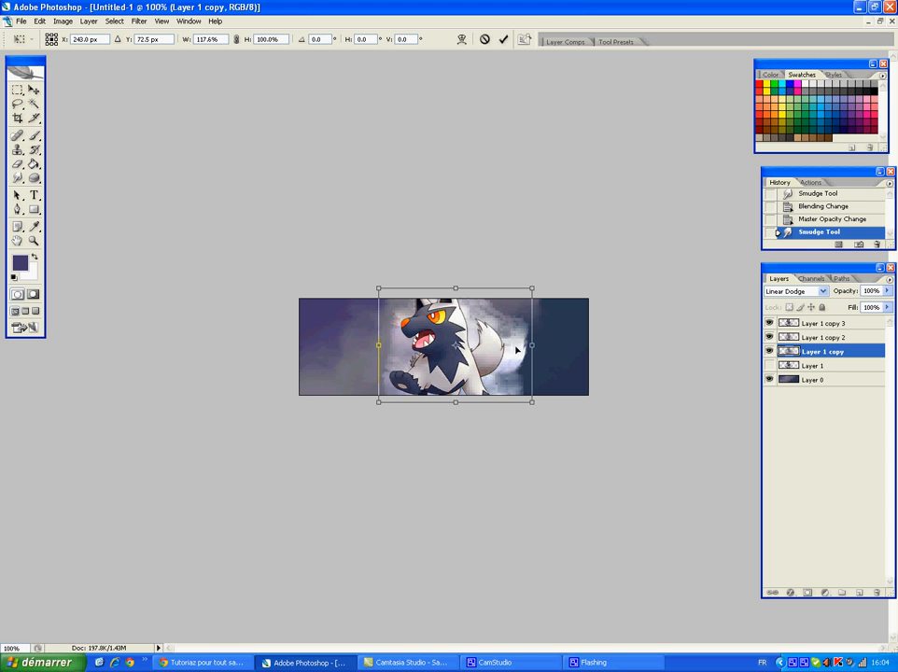
key("Return")
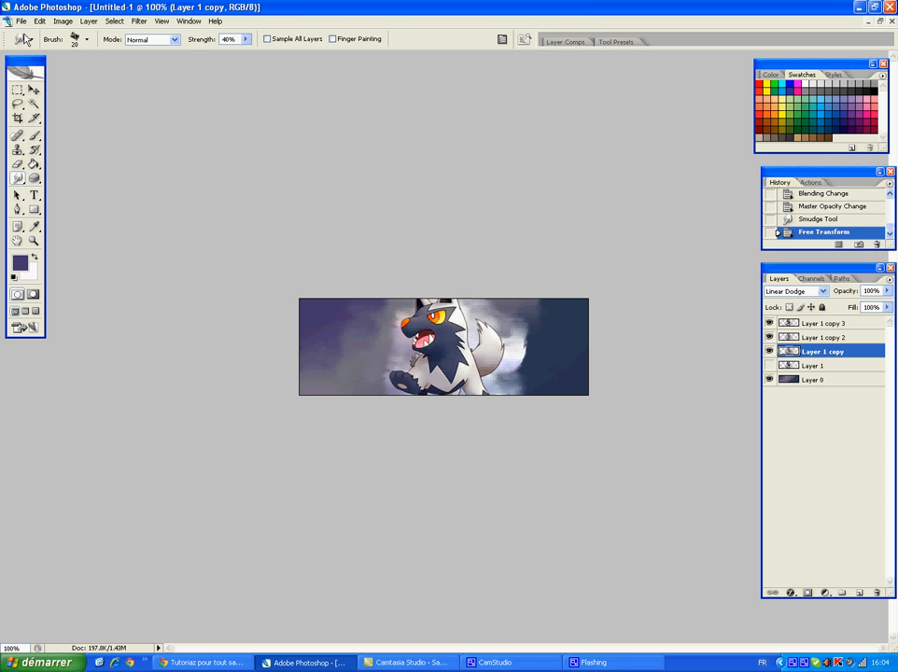
key("v")
left_click_drag(514, 356, 500, 355)
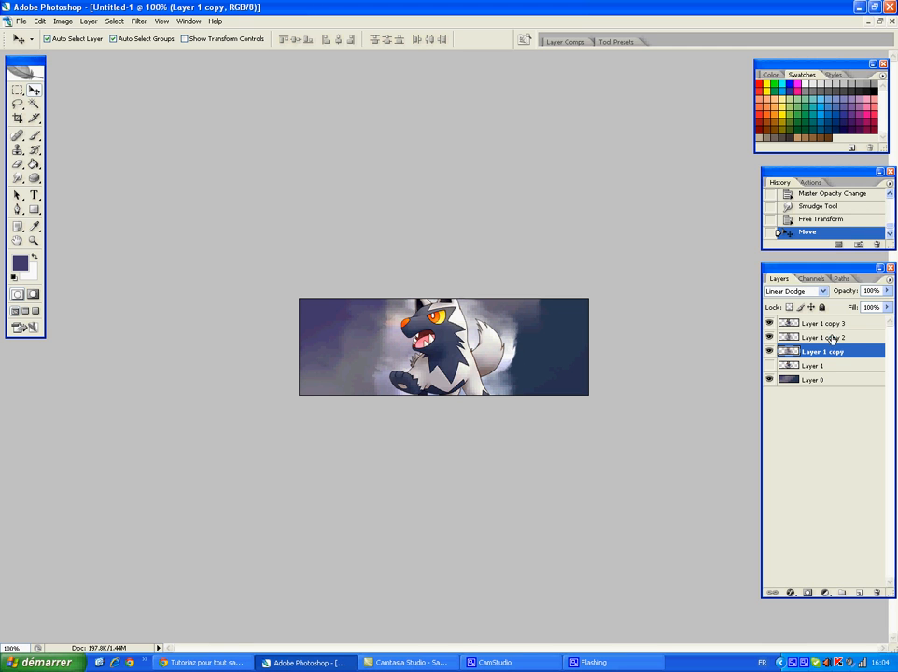
Step: Set the blending mode of Layer 1 copy 3 to Lighten
left_click(831, 338)
left_click(828, 351)
left_click(817, 324)
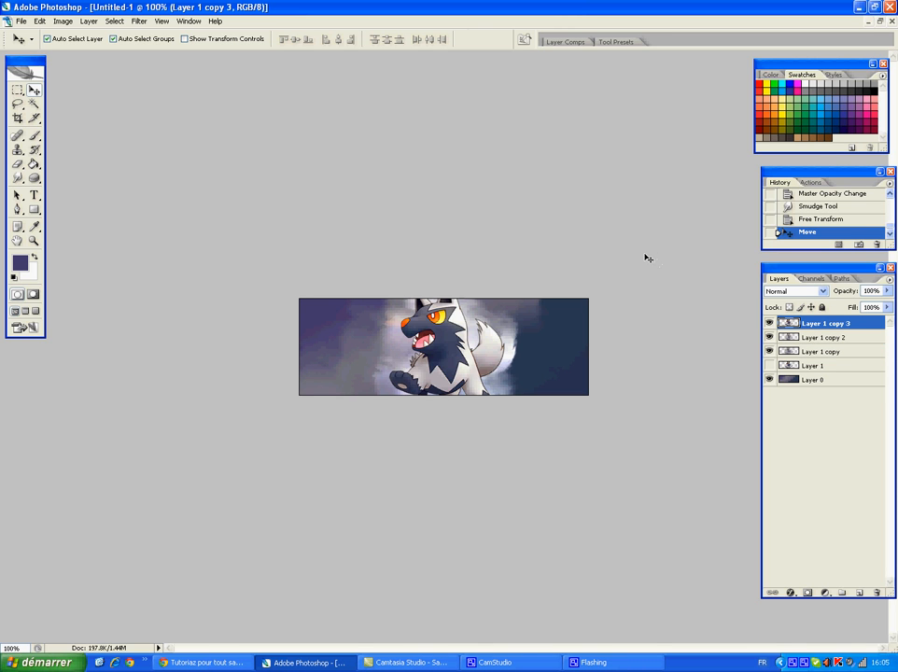
left_click(822, 292)
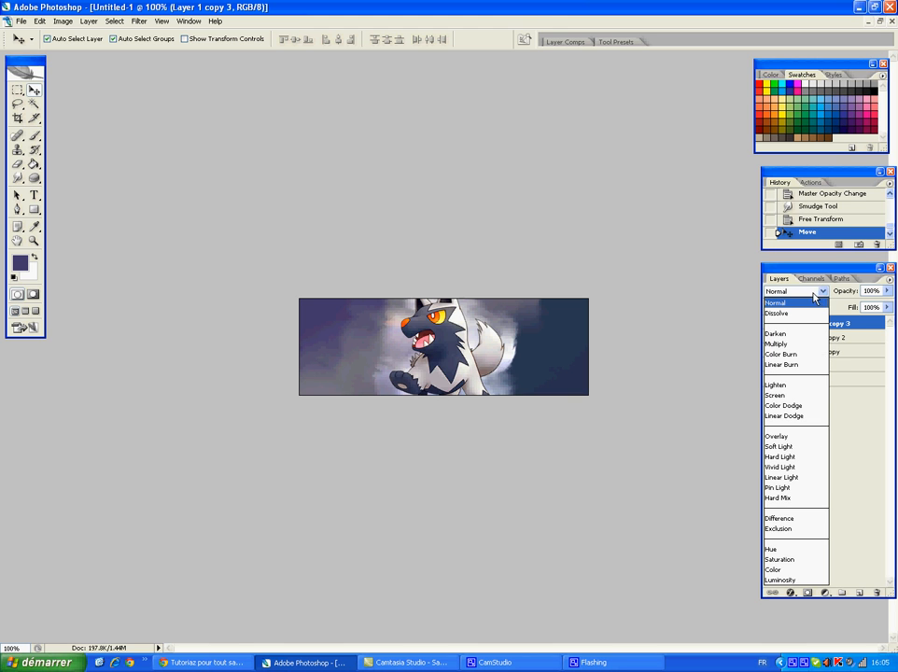
left_click(806, 394)
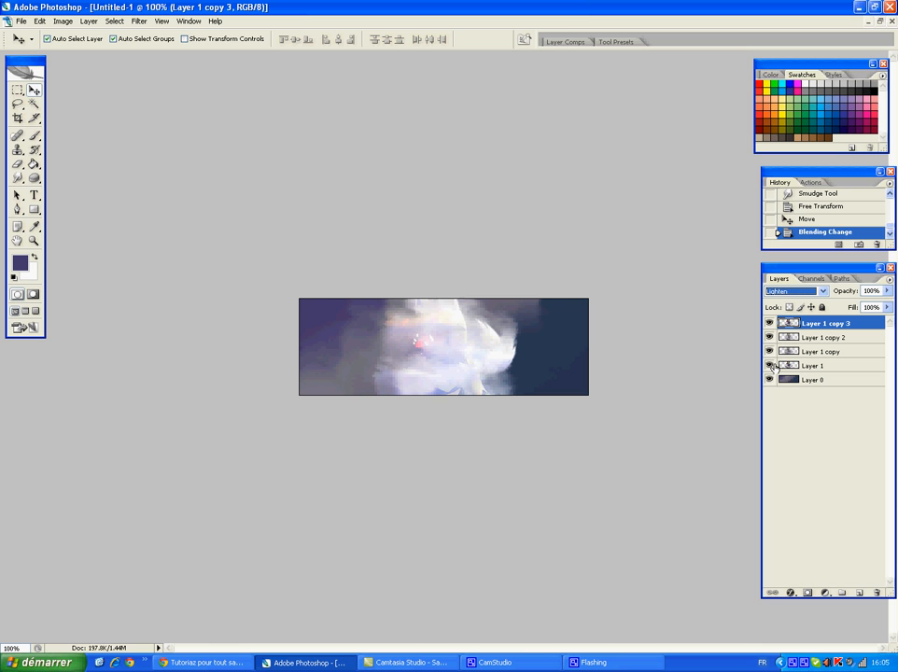
Step: Show Layer 1 again and move it to the top of the layer stack
left_click(770, 366)
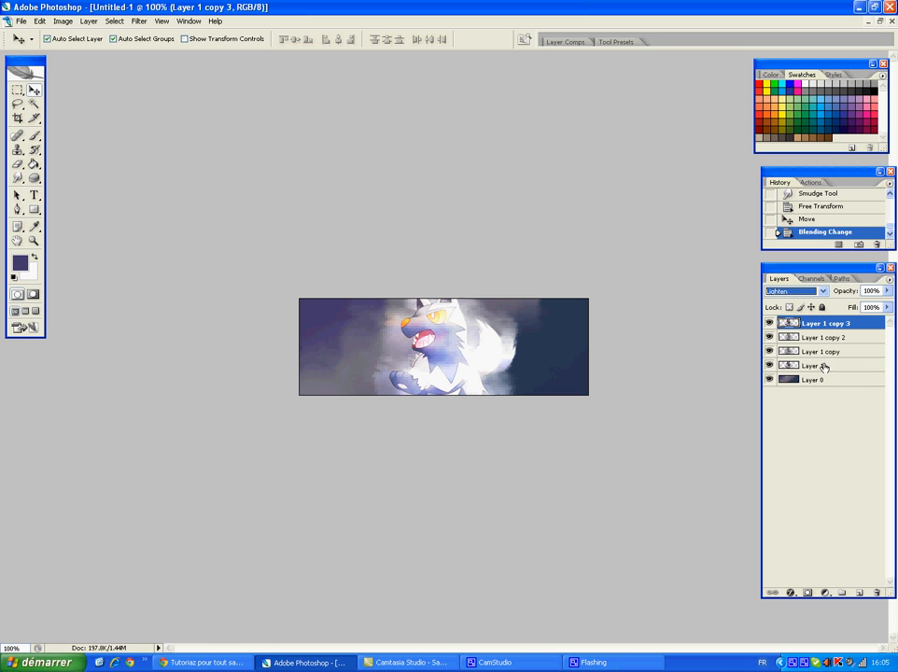
left_click_drag(814, 366, 812, 324)
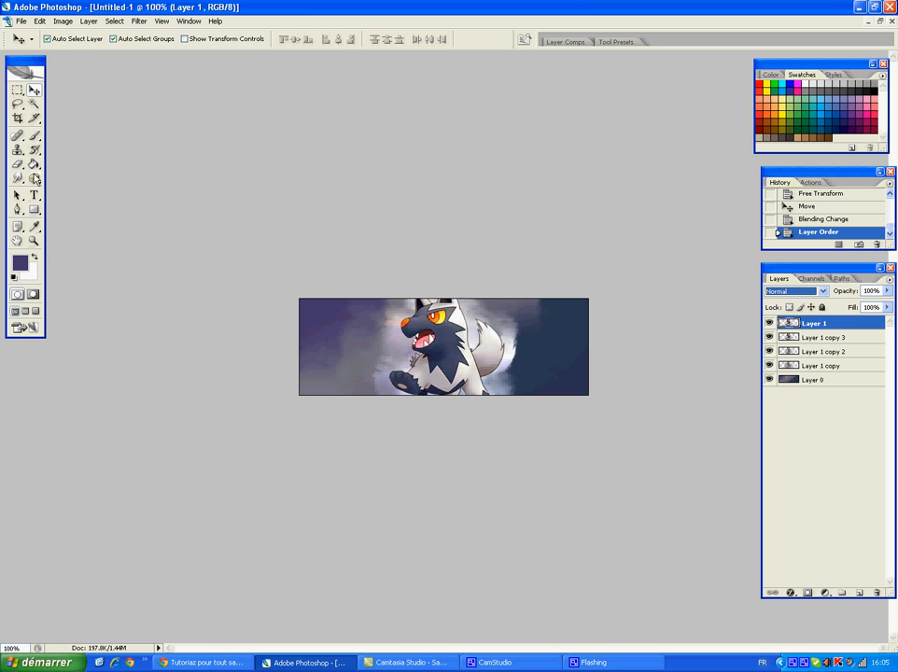
Step: Set the Brush tool to a 131 px diameter with the lowest hardness
left_click(34, 135)
left_click(88, 40)
mouse_move(78, 74)
left_mouse_down()
mouse_move(129, 77)
mouse_move(92, 74)
left_mouse_up()
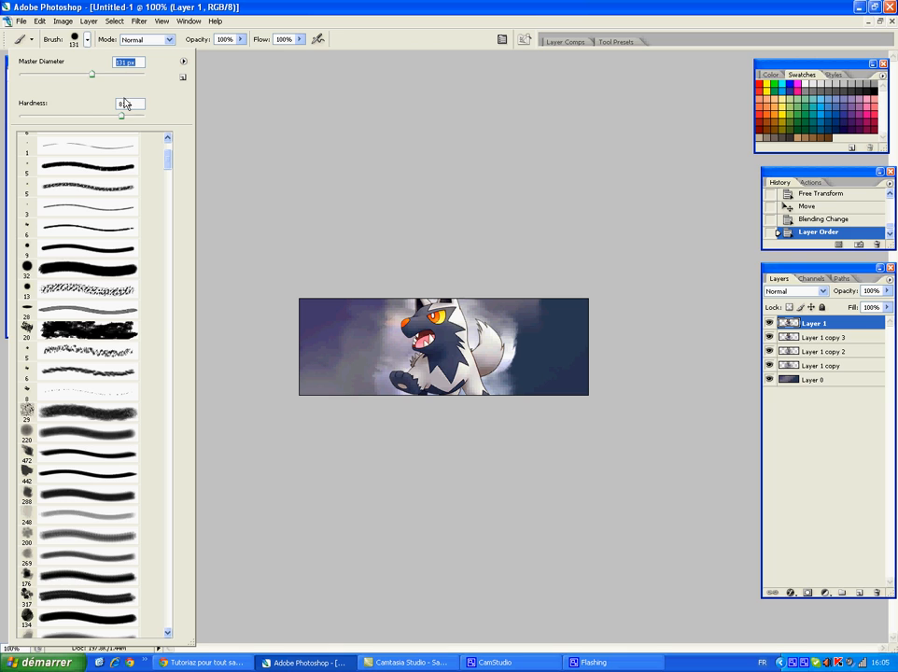
left_click_drag(125, 117, 19, 117)
left_click(88, 39)
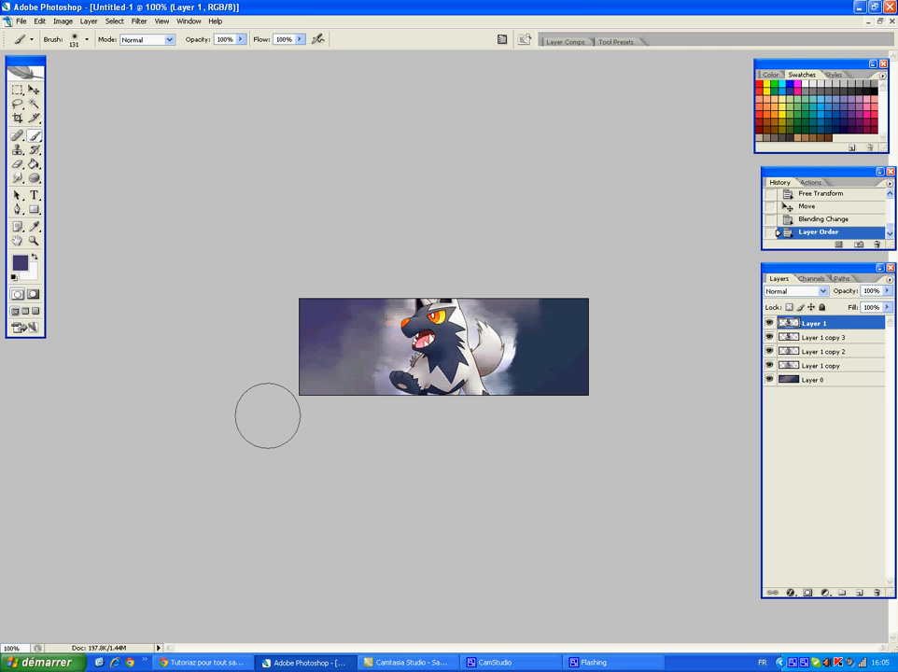
Step: Try painting a soft purple border around the banner's edges on Layer 1
mouse_move(293, 417)
left_mouse_down()
mouse_move(570, 409)
mouse_move(600, 367)
left_mouse_up()
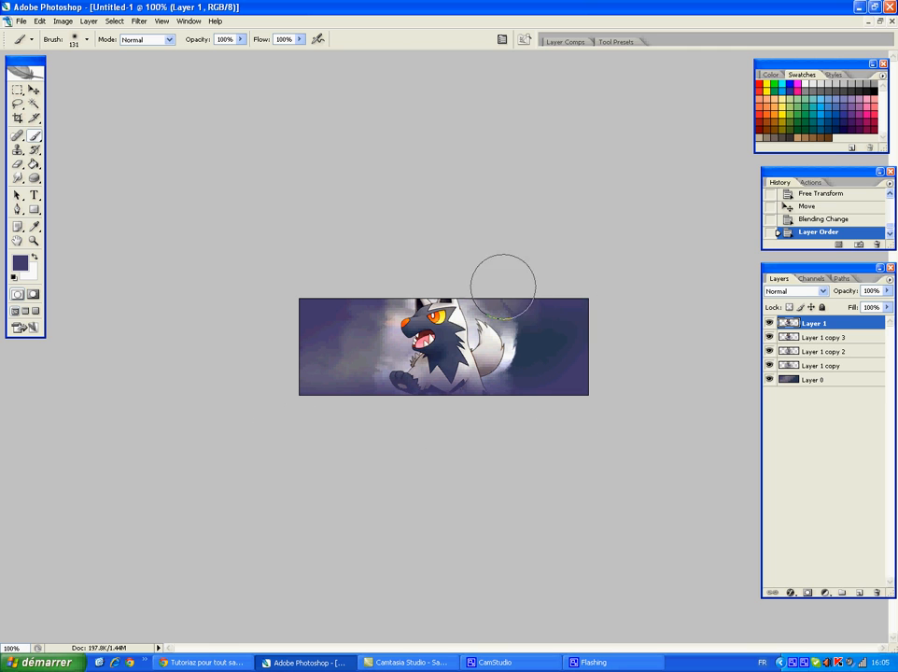
mouse_move(363, 295)
left_mouse_down()
mouse_move(320, 302)
mouse_move(269, 335)
mouse_move(269, 385)
left_mouse_up()
key("ctrl+z")
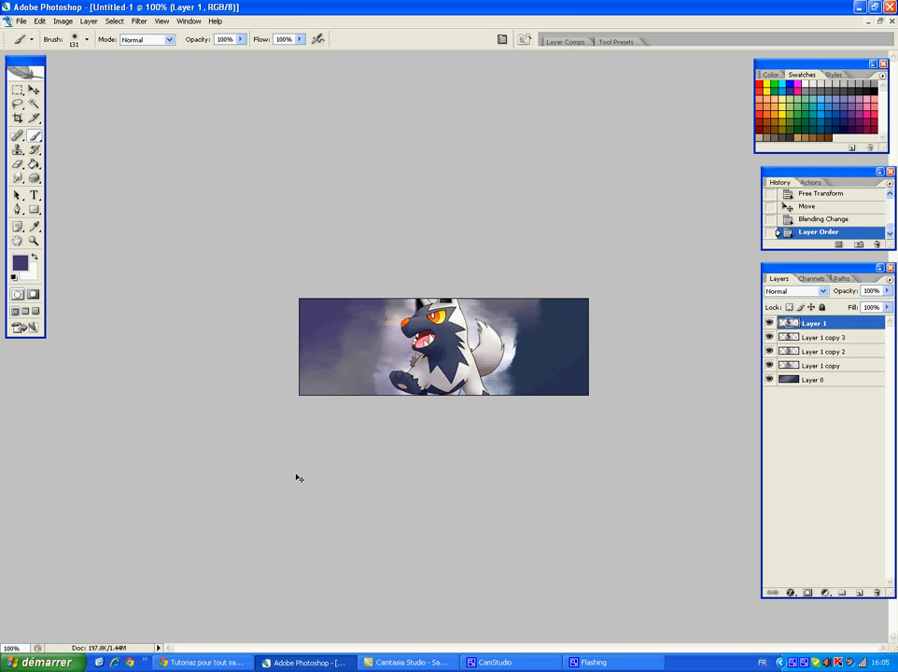
Step: Set the foreground color to black
left_click(25, 269)
left_click_drag(594, 322, 559, 338)
left_click(853, 167)
Step: Try darkening the banner's edges on Layer 1 with the soft black brush
mouse_move(605, 409)
left_mouse_down()
mouse_move(292, 413)
mouse_move(232, 337)
left_mouse_up()
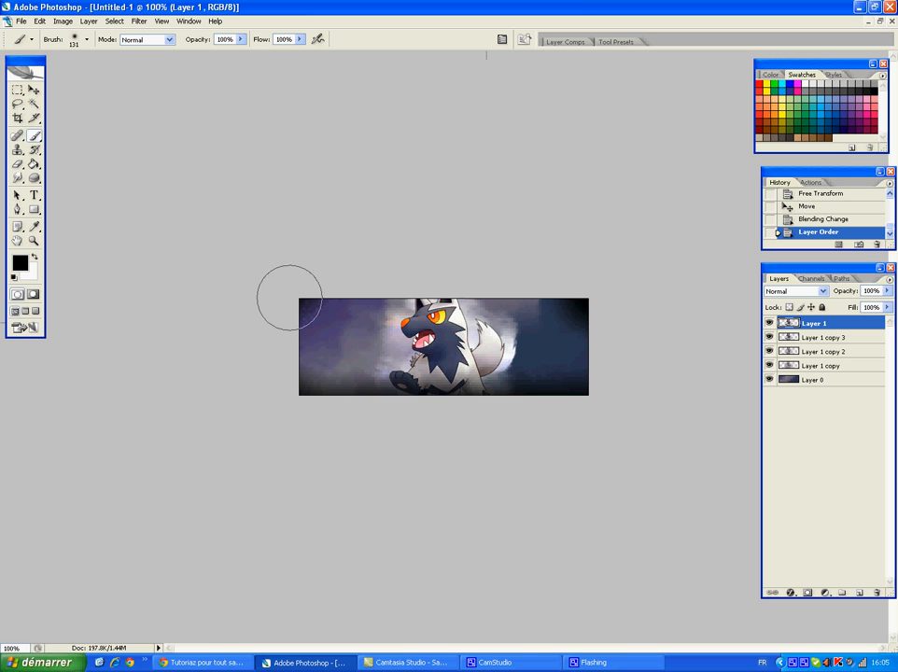
left_click_drag(284, 292, 210, 398)
key("ctrl+z")
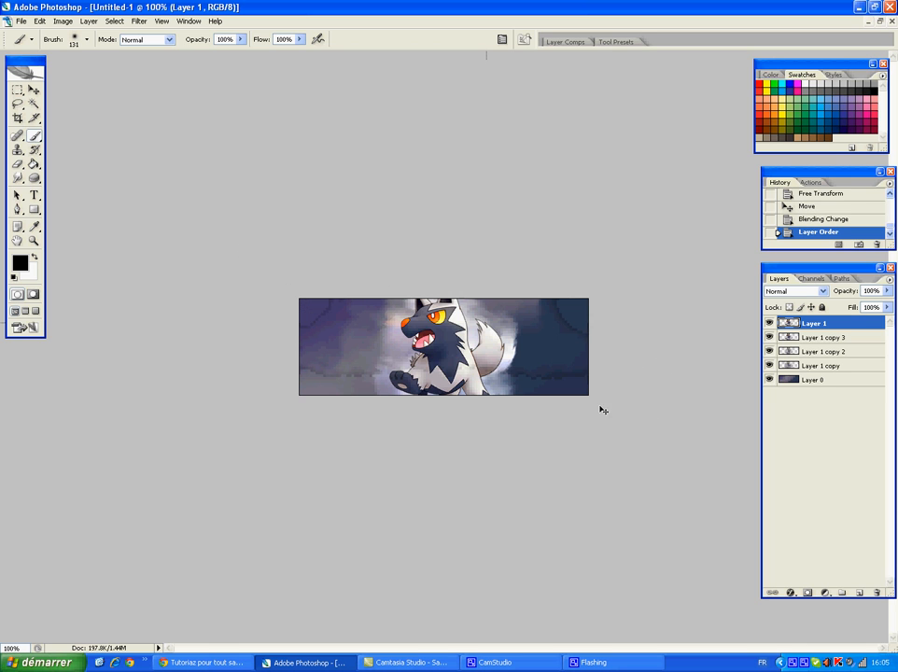
Step: Paint soft black shading along the banner's lower corners and bottom edge on Layer 1
mouse_move(282, 414)
left_mouse_down()
mouse_move(297, 395)
mouse_move(308, 425)
mouse_move(362, 427)
left_mouse_up()
mouse_move(618, 417)
left_mouse_down()
mouse_move(584, 403)
mouse_move(511, 435)
left_mouse_up()
left_click(611, 379)
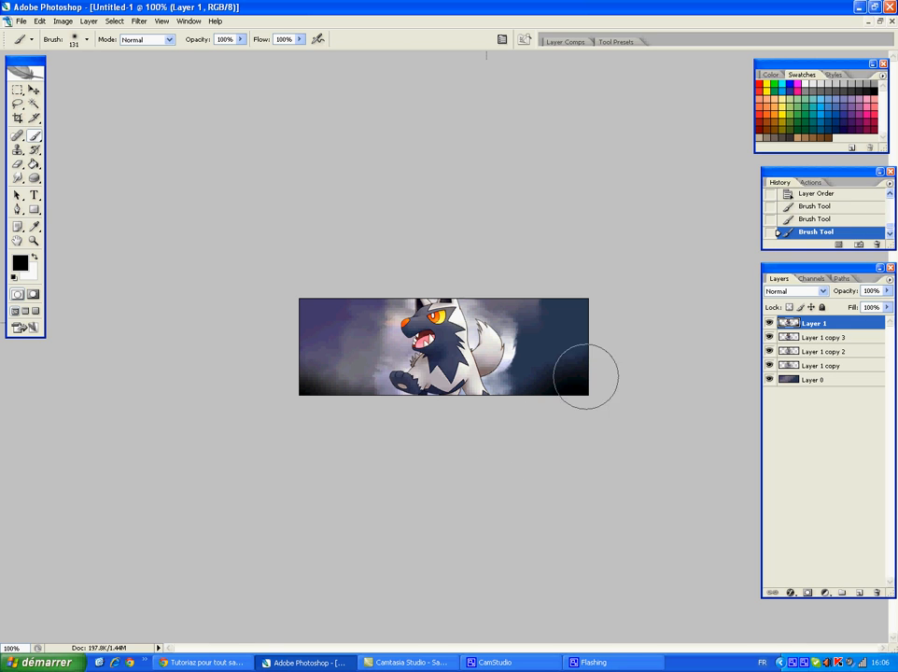
Step: Blur the lower body and paw of the character on Layer 1 with the 75 px Blur tool
left_click_drag(16, 179, 45, 200)
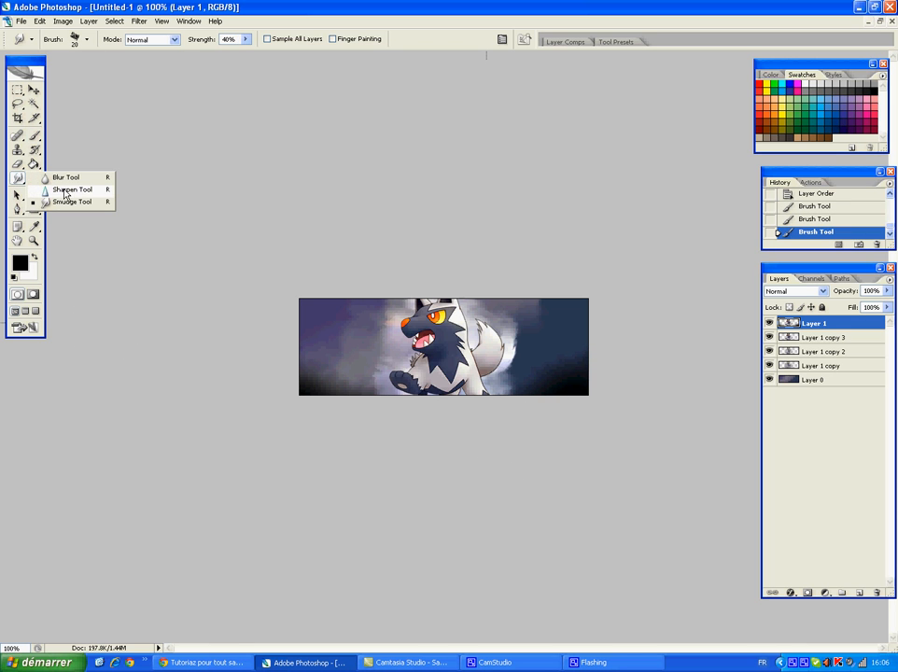
left_click(65, 177)
mouse_move(427, 321)
left_mouse_down()
mouse_move(441, 333)
mouse_move(407, 400)
mouse_move(438, 380)
left_mouse_up()
key("ctrl+z")
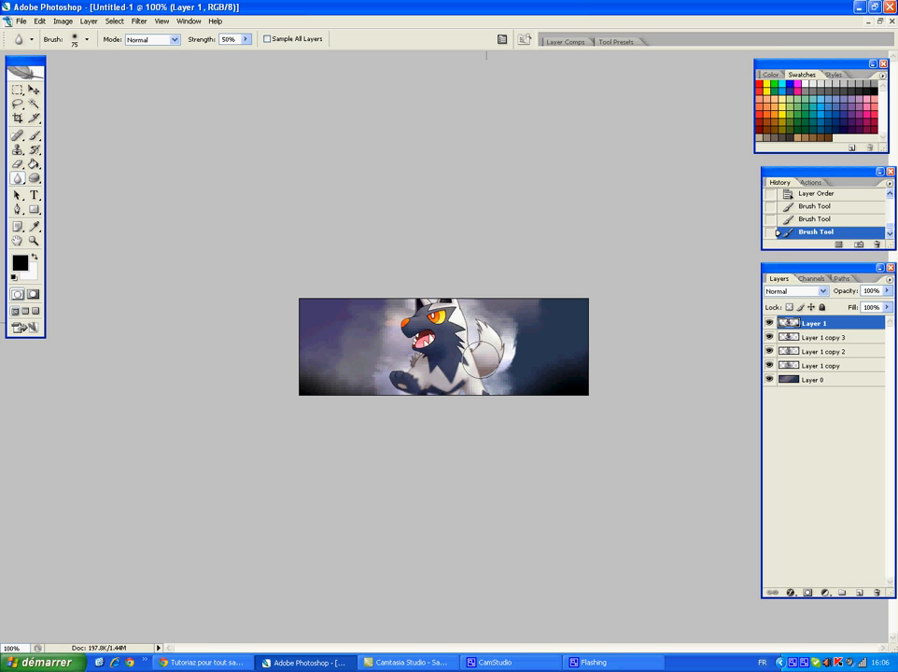
mouse_move(433, 378)
left_mouse_down()
mouse_move(443, 413)
mouse_move(435, 373)
mouse_move(443, 374)
left_mouse_up()
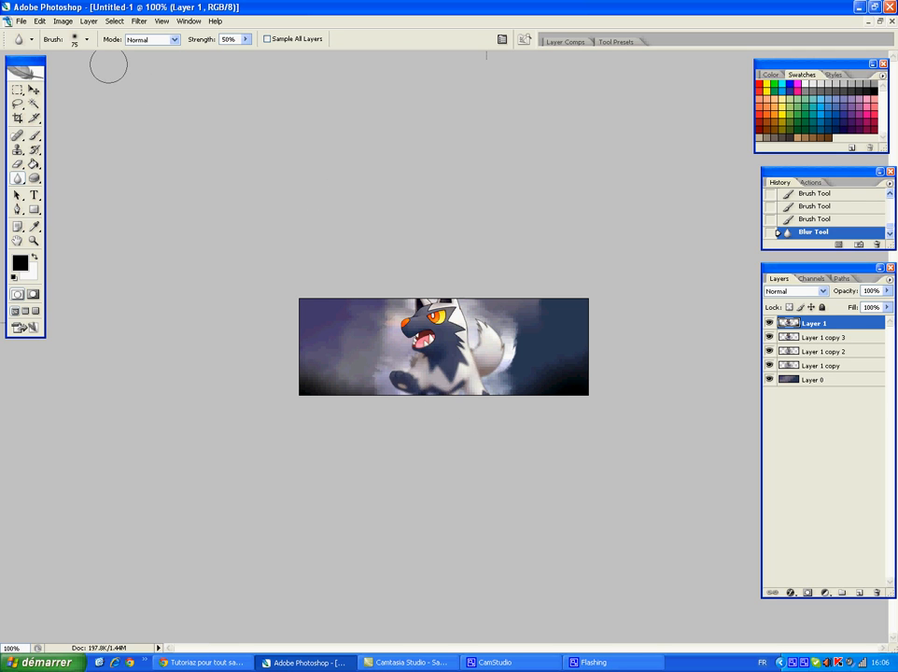
left_click(86, 41)
left_click(86, 40)
Step: Add a new layer above Layer 1 and fill it with the merged image using Apply Image
left_click(860, 592)
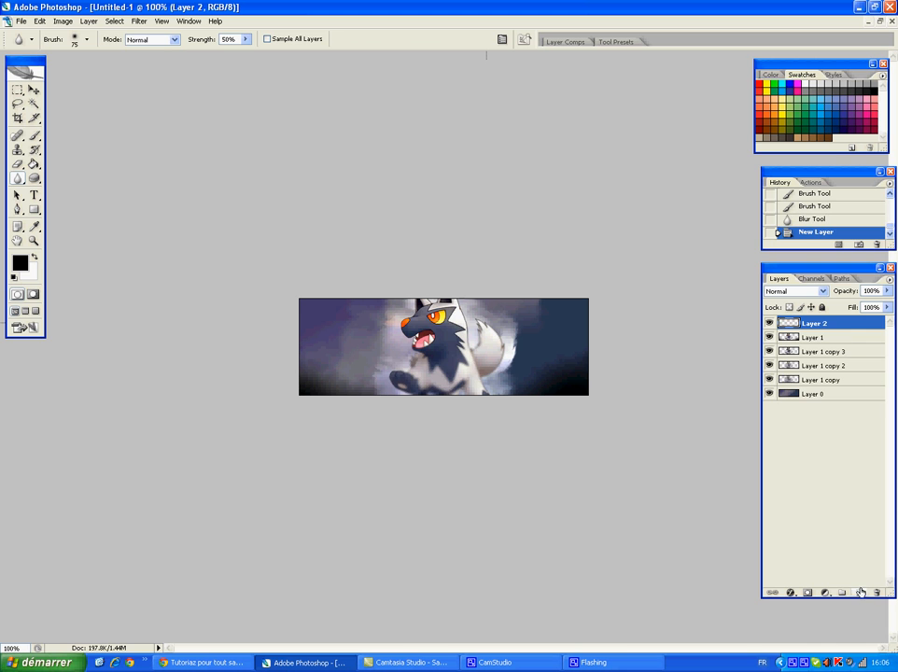
left_click(61, 21)
left_click(83, 79)
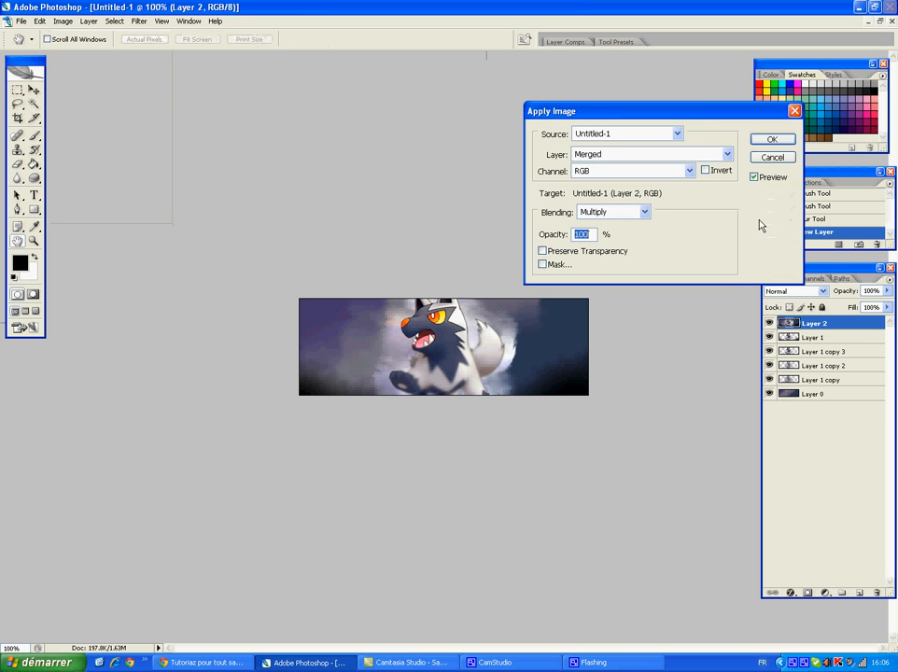
key("Return")
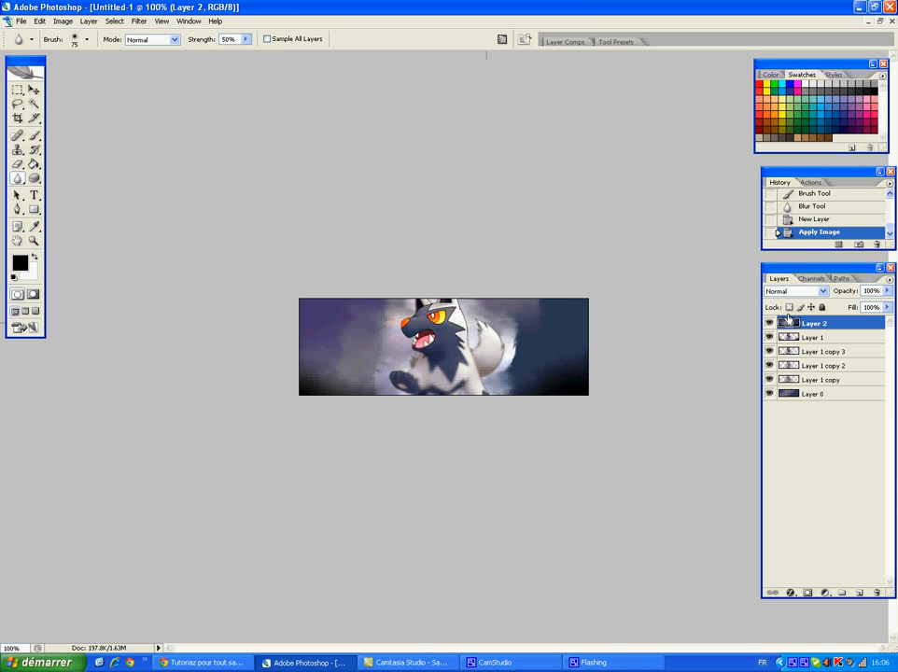
Step: Start a Gradient Map adjustment on Layer 2 and open its gradient for editing
left_click(61, 20)
mouse_move(65, 51)
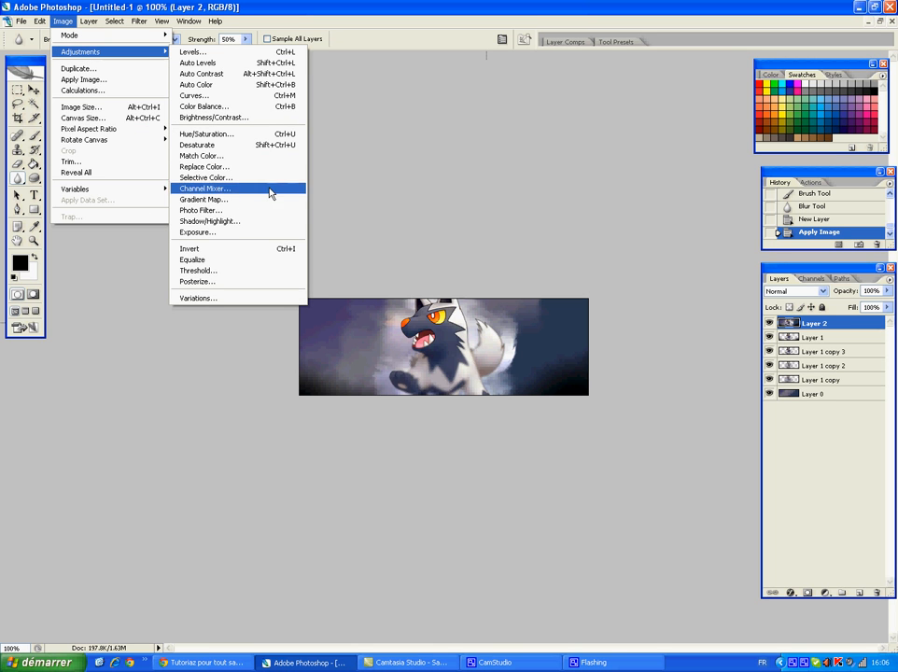
left_click(241, 199)
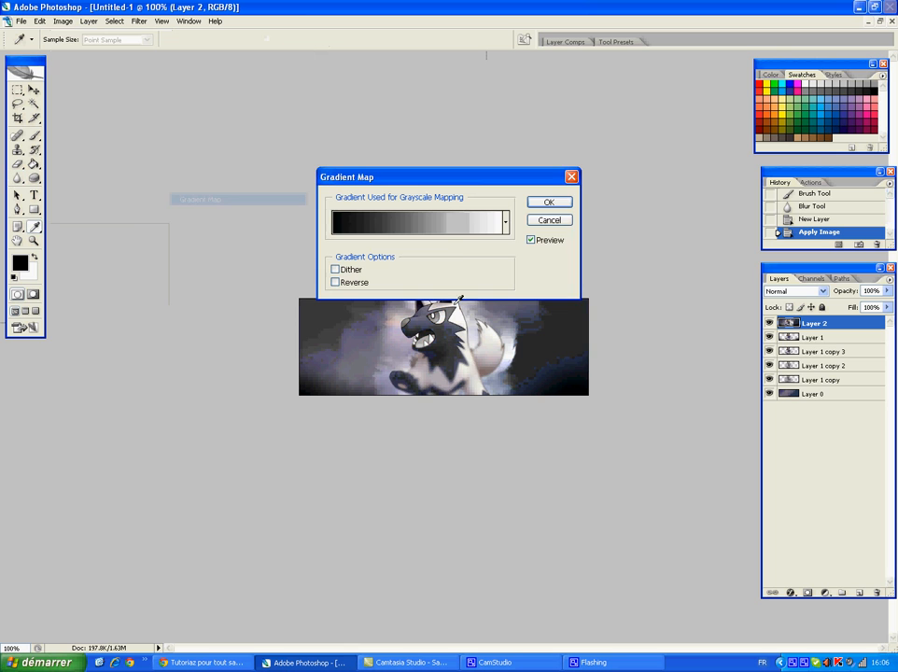
left_click(463, 222)
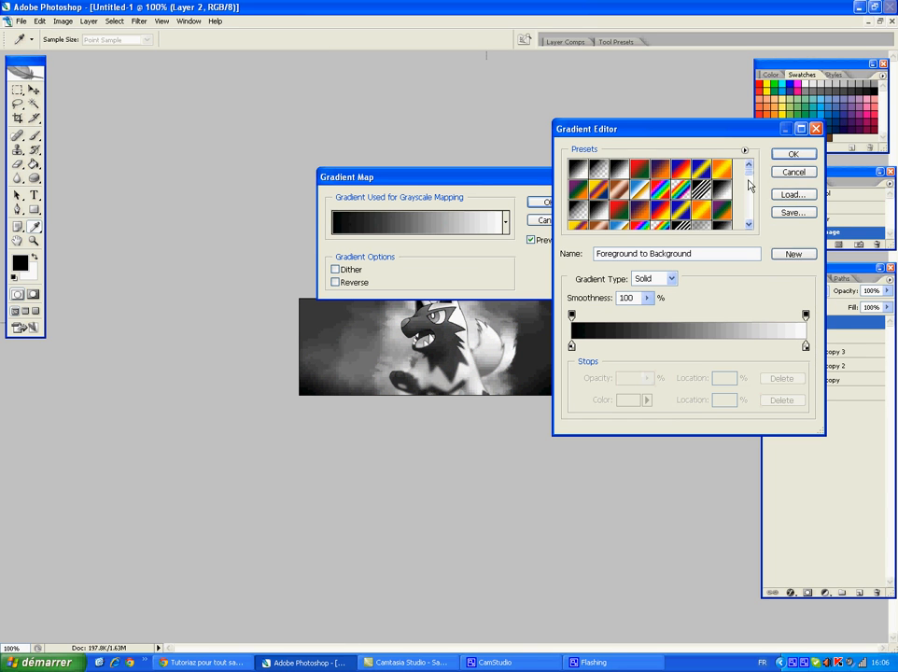
Step: Try several presets for the gradient map, including plain green, plain blue, Mystery and Up from the Depths
left_click_drag(752, 180, 746, 221)
left_click(705, 199)
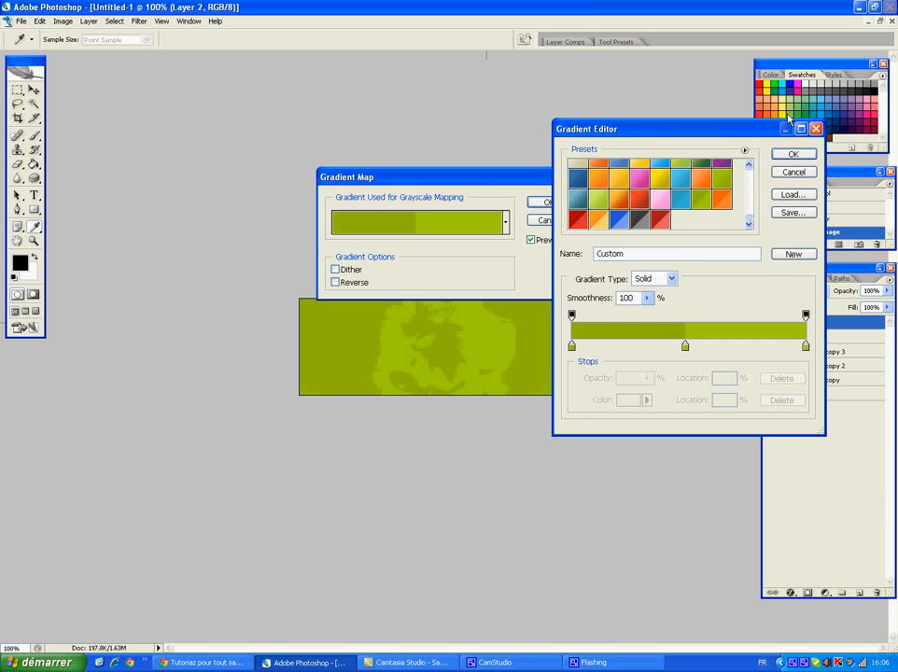
left_click(682, 177)
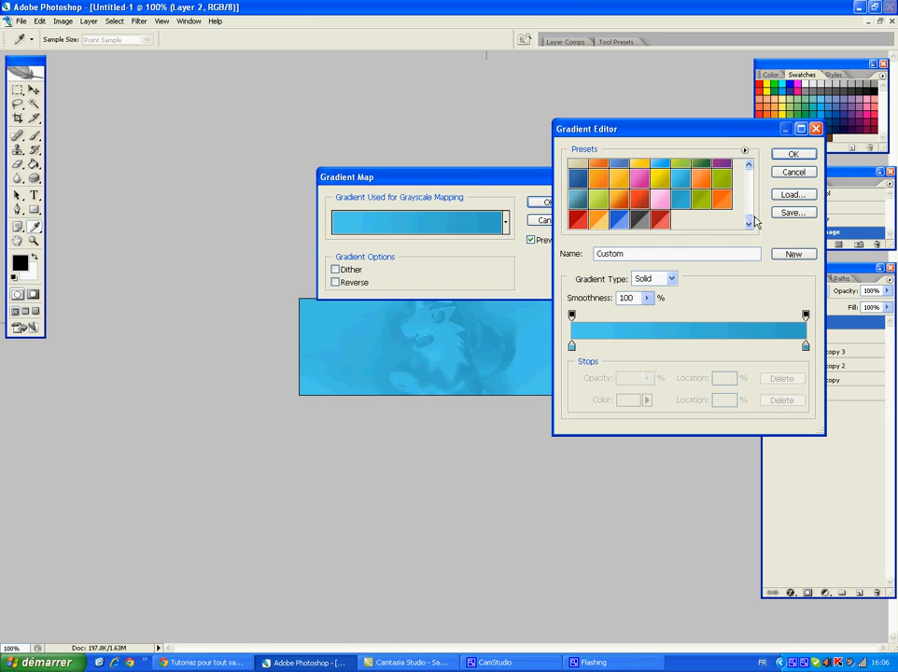
scroll(752, 221, "up", 3)
left_click(569, 207)
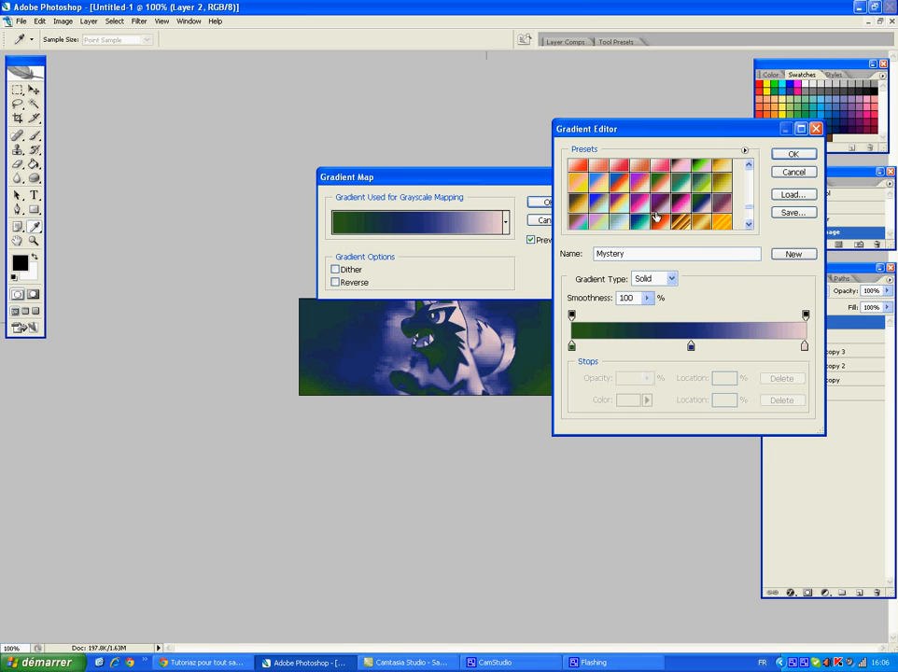
left_click(638, 203)
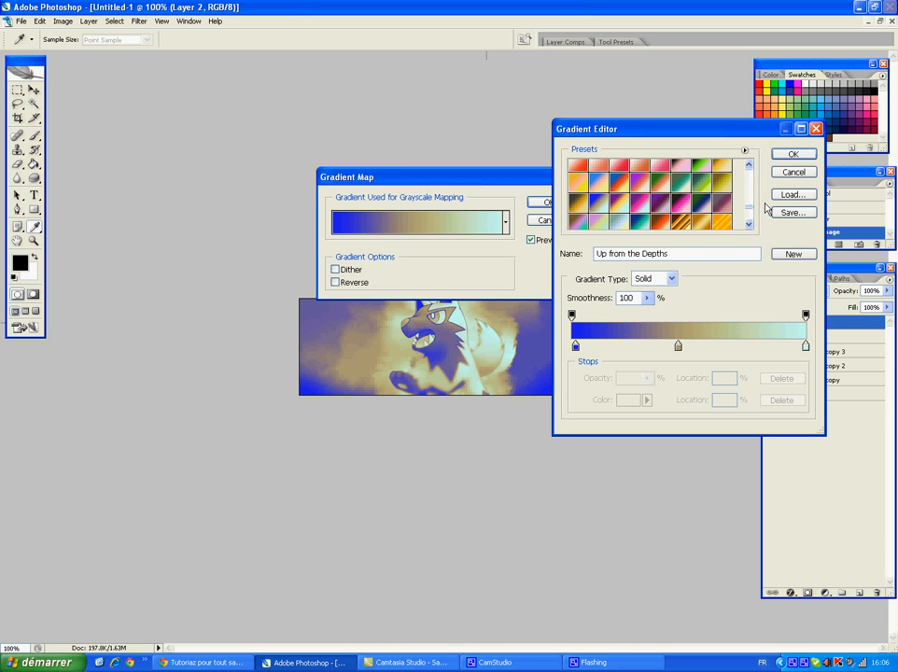
left_click_drag(748, 203, 748, 200)
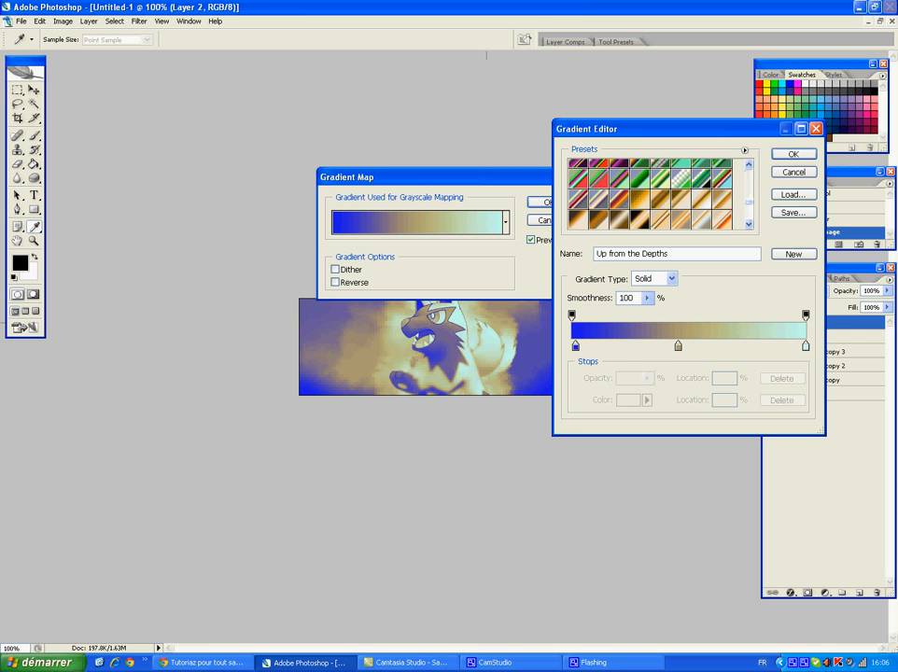
Step: Apply the Into the Woods gradient map to Layer 2 and set the layer's blend mode to Soft Light
scroll(748, 205, "down", 3)
left_click(703, 210)
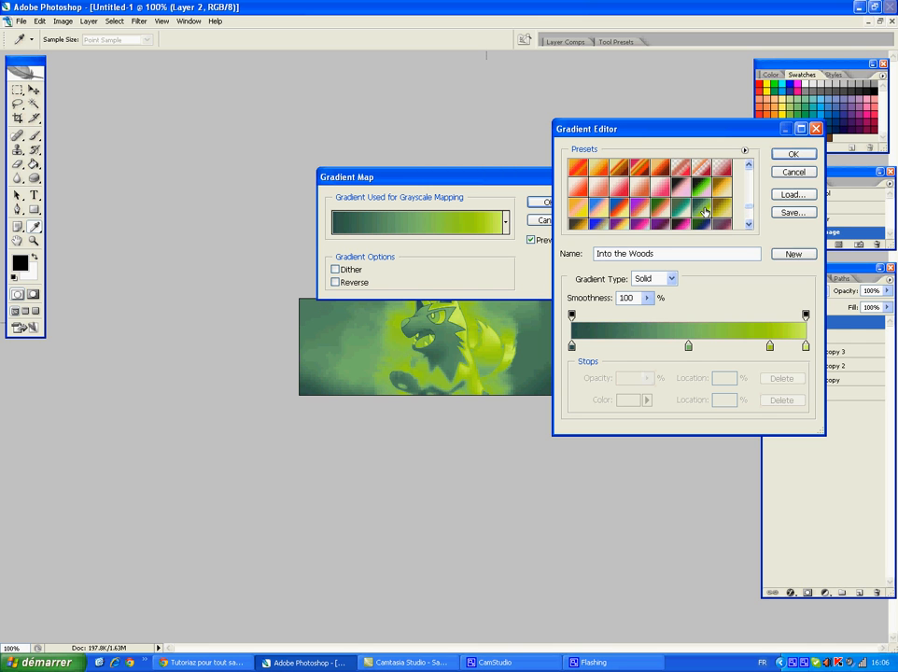
left_click(792, 154)
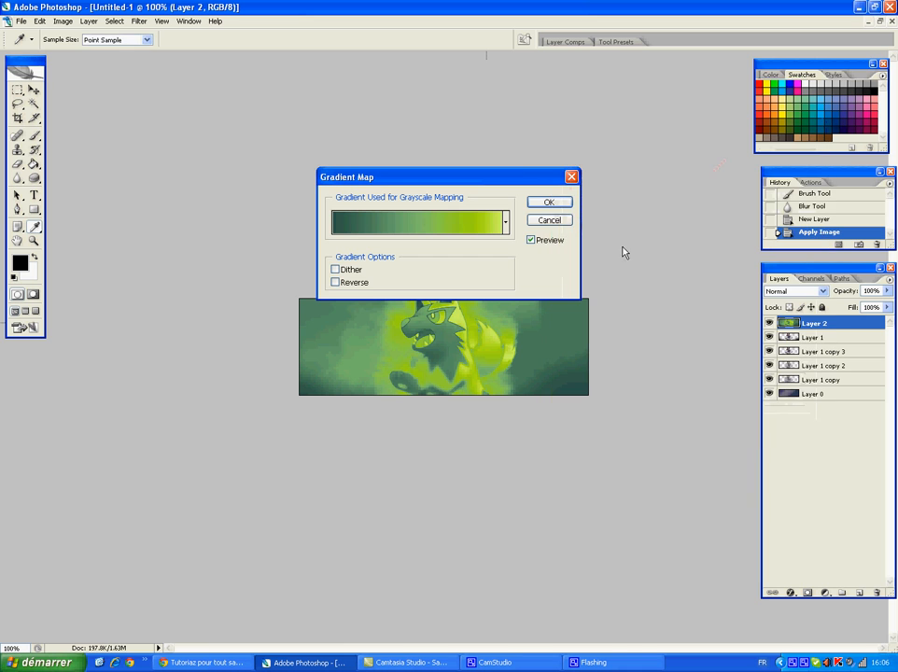
left_click(549, 203)
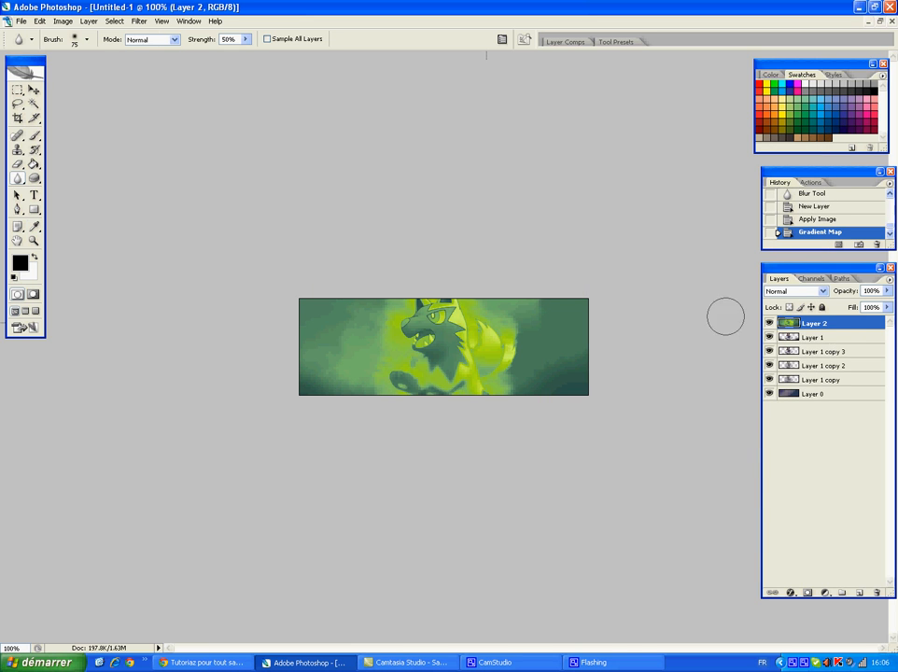
left_click(823, 292)
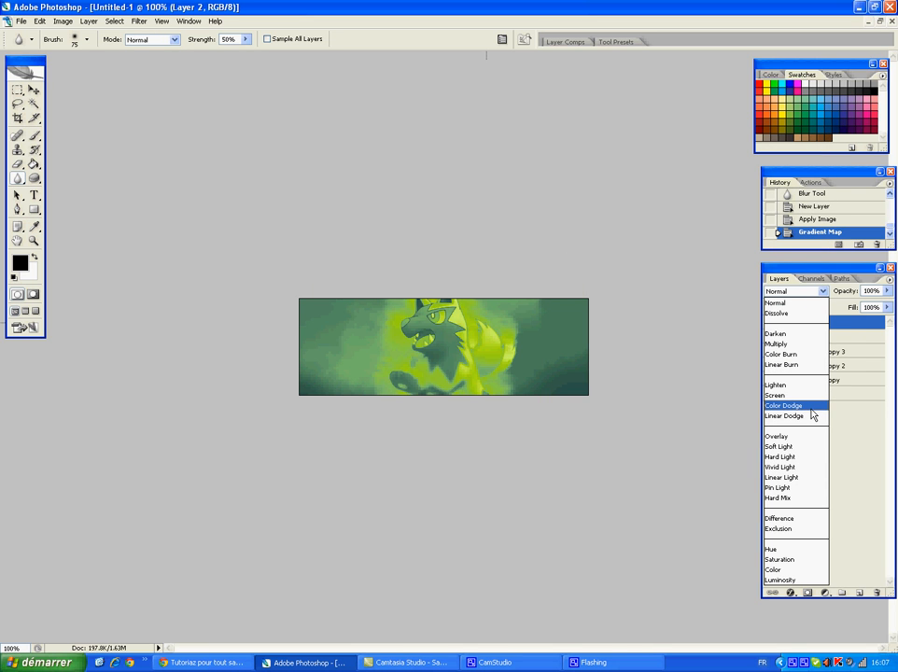
left_click(798, 447)
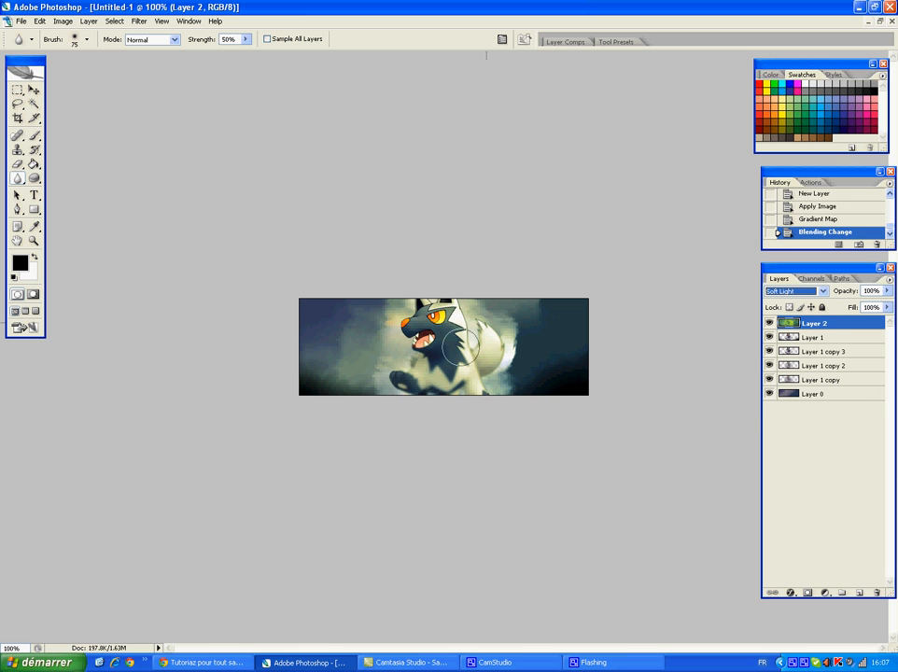
Step: Add a new layer above Layer 2 and fill it with the merged image using Apply Image
left_click(859, 593)
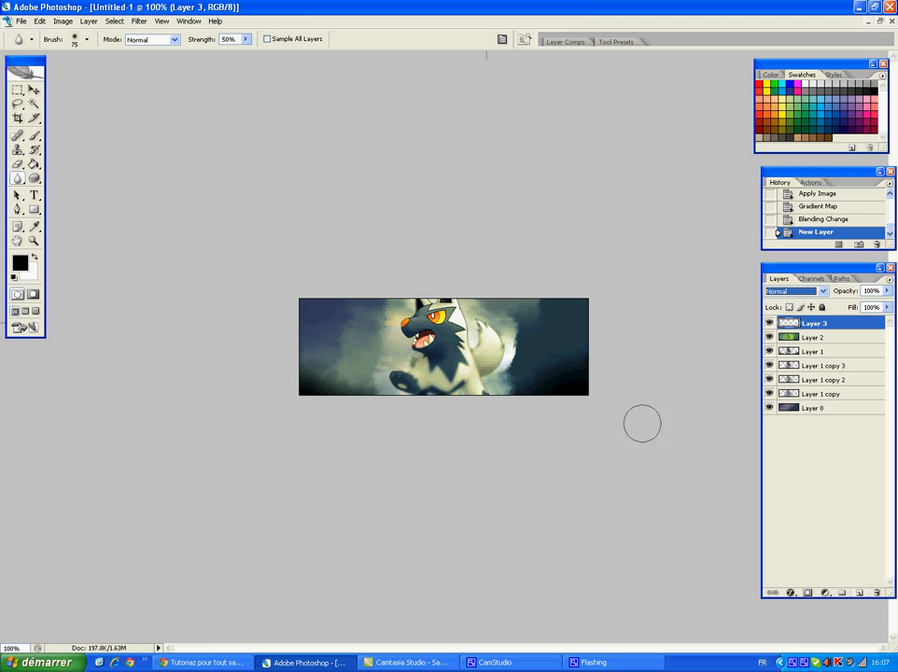
left_click(61, 21)
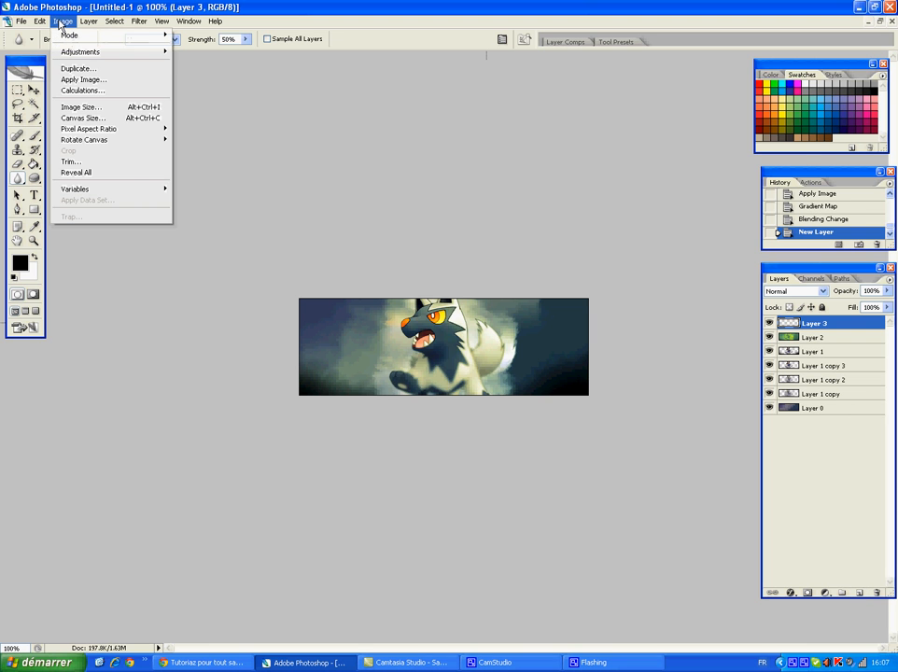
left_click(79, 80)
left_click(774, 140)
Step: Apply a Photo Filter to Layer 3 with the custom light green color #7dfcd3
left_click(62, 26)
mouse_move(106, 52)
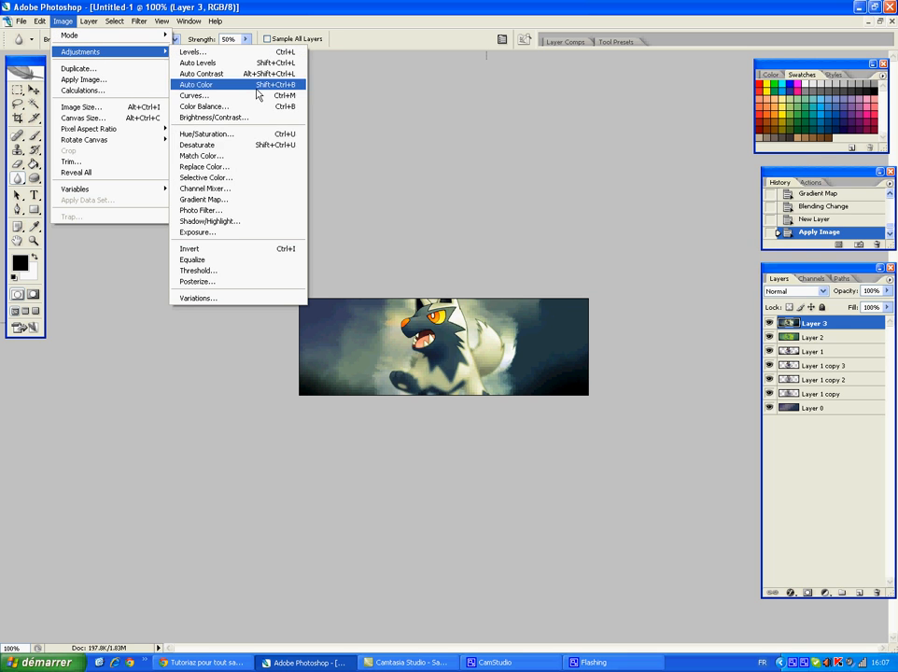
left_click(271, 211)
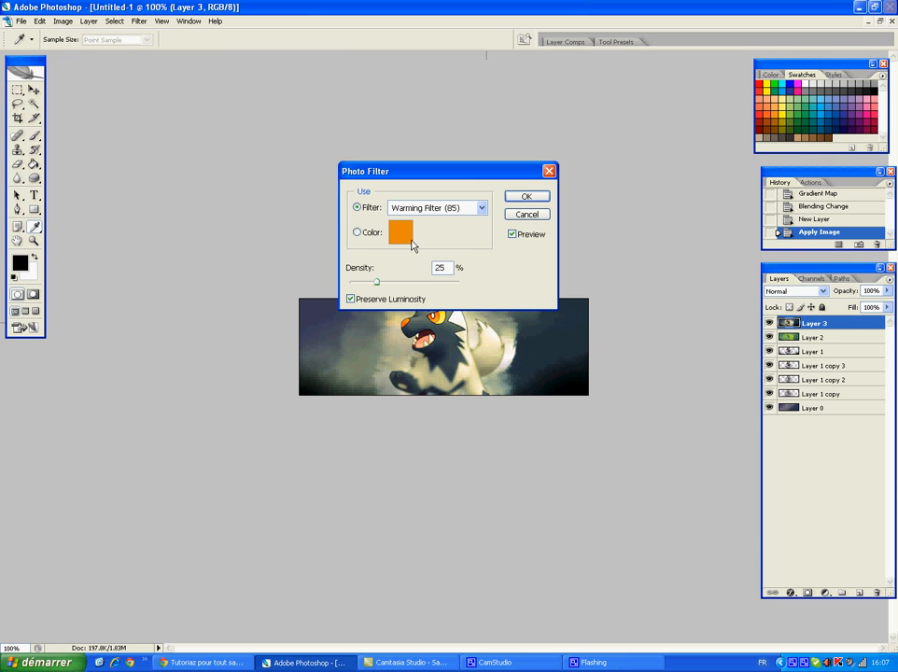
left_click(429, 207)
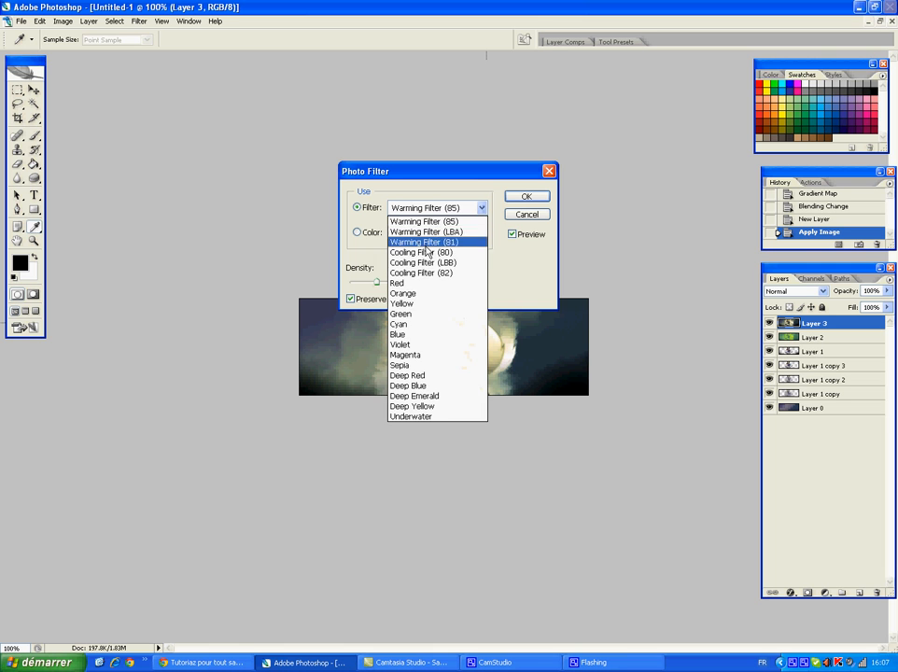
left_click(429, 254)
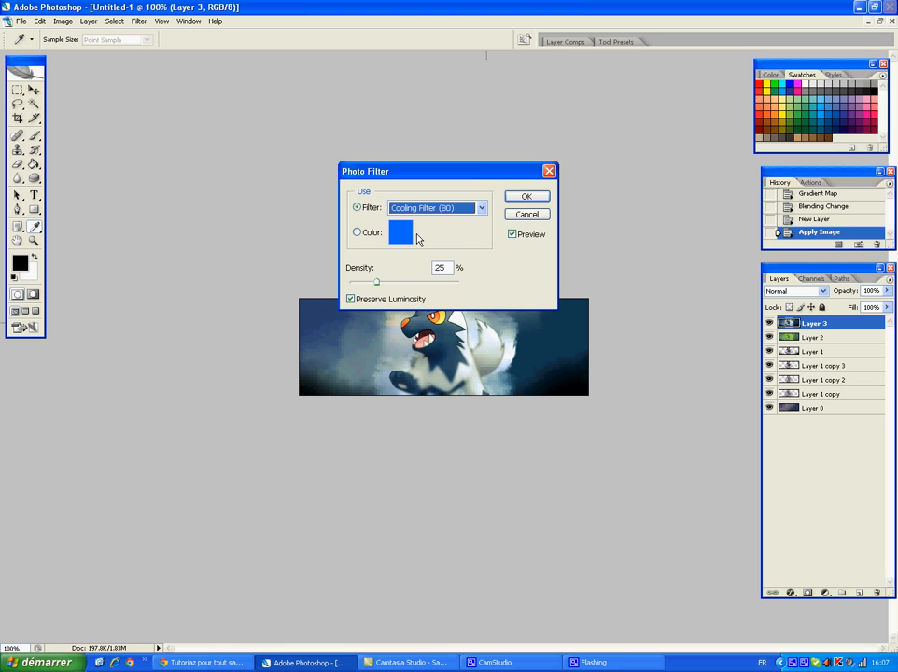
left_click(408, 235)
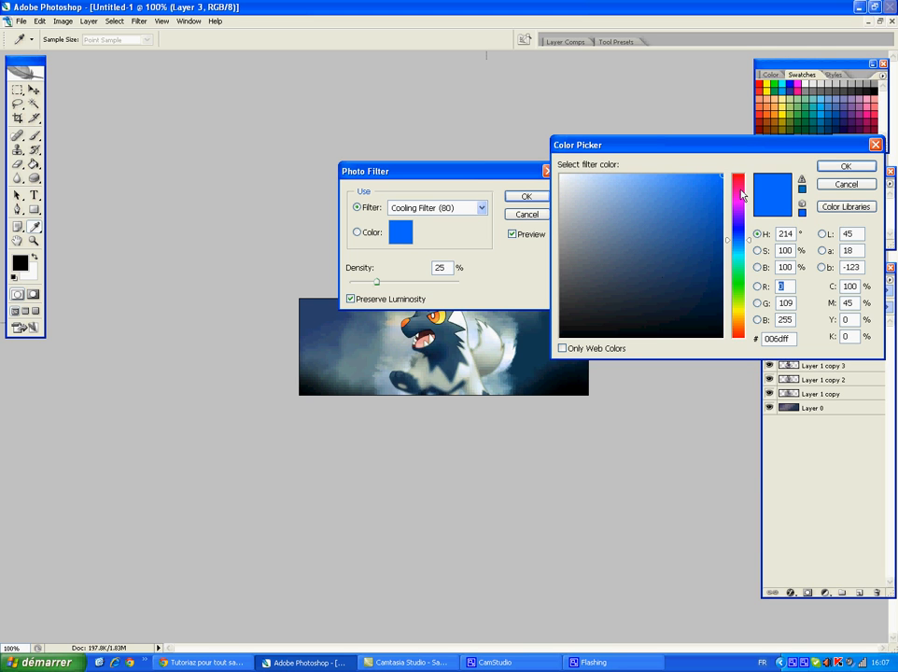
left_click_drag(740, 254, 739, 288)
mouse_move(740, 298)
left_mouse_down()
mouse_move(737, 180)
mouse_move(662, 270)
mouse_move(639, 219)
mouse_move(641, 176)
left_mouse_up()
left_click(703, 252)
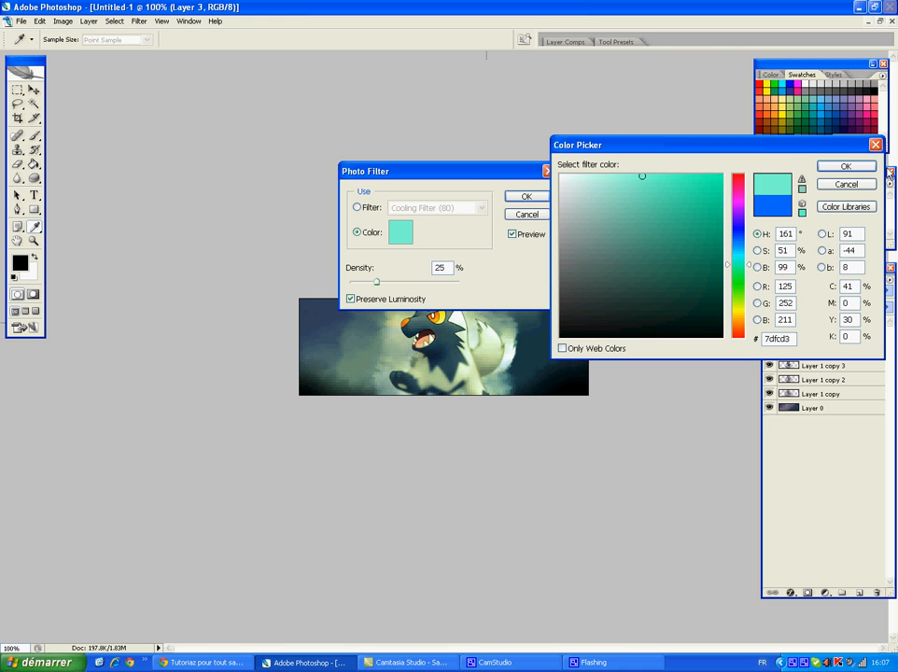
left_click(846, 168)
left_click(525, 196)
key("r")
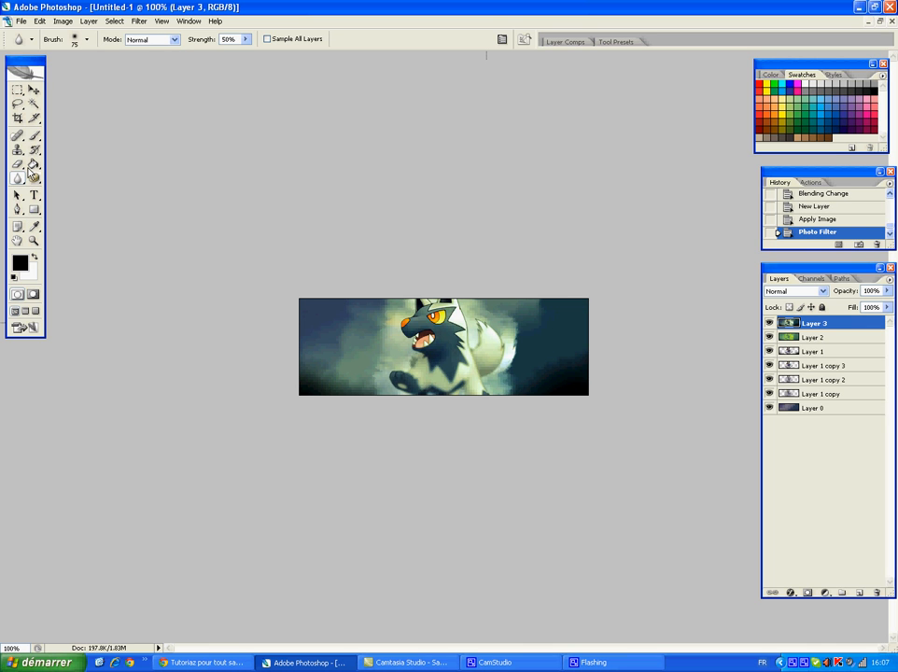
Step: Erase parts of Layer 3 over the character's face with a soft 19 px eraser
left_click(18, 166)
left_click(87, 40)
left_click_drag(144, 117, 35, 125)
left_click_drag(37, 81, 32, 79)
left_click(87, 43)
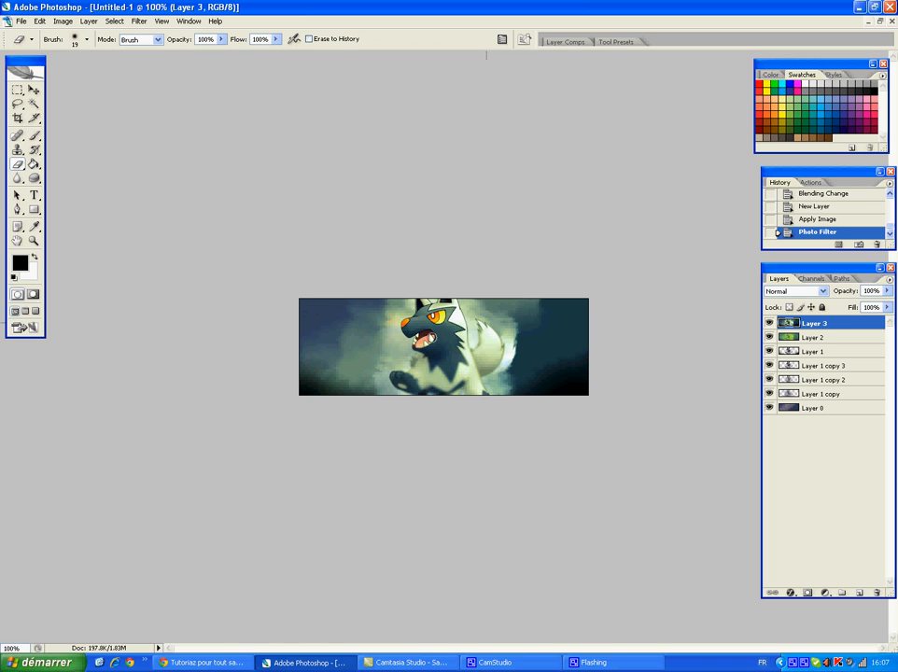
left_click_drag(449, 307, 454, 311)
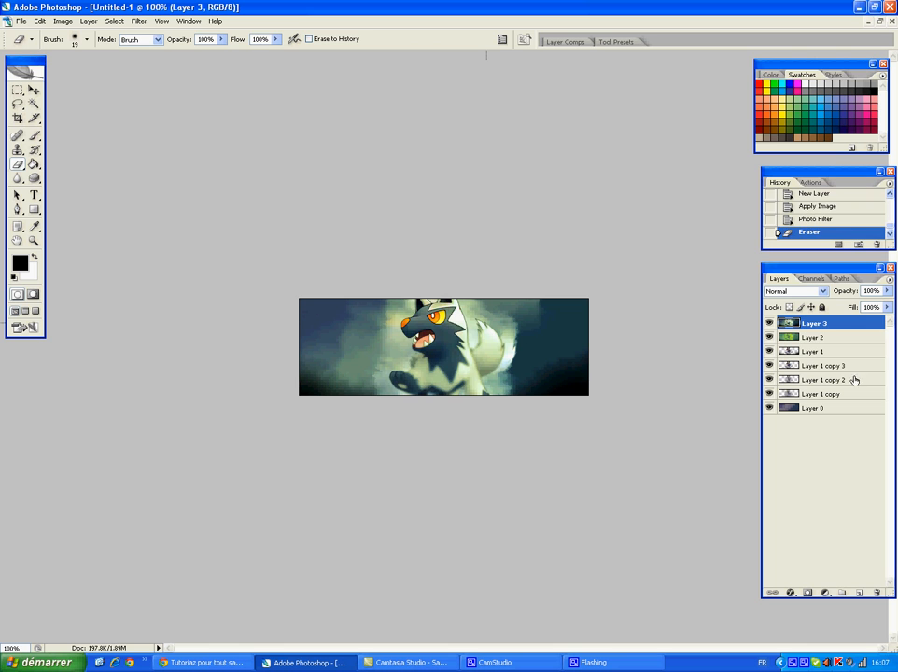
Step: Try moving Layer 1 to the top of the layer stack and erasing near the mouth, and undo both changes
left_click_drag(814, 362, 811, 320)
mouse_move(435, 338)
left_mouse_down()
mouse_move(433, 306)
mouse_move(447, 326)
mouse_move(440, 339)
left_mouse_up()
key("ctrl+z")
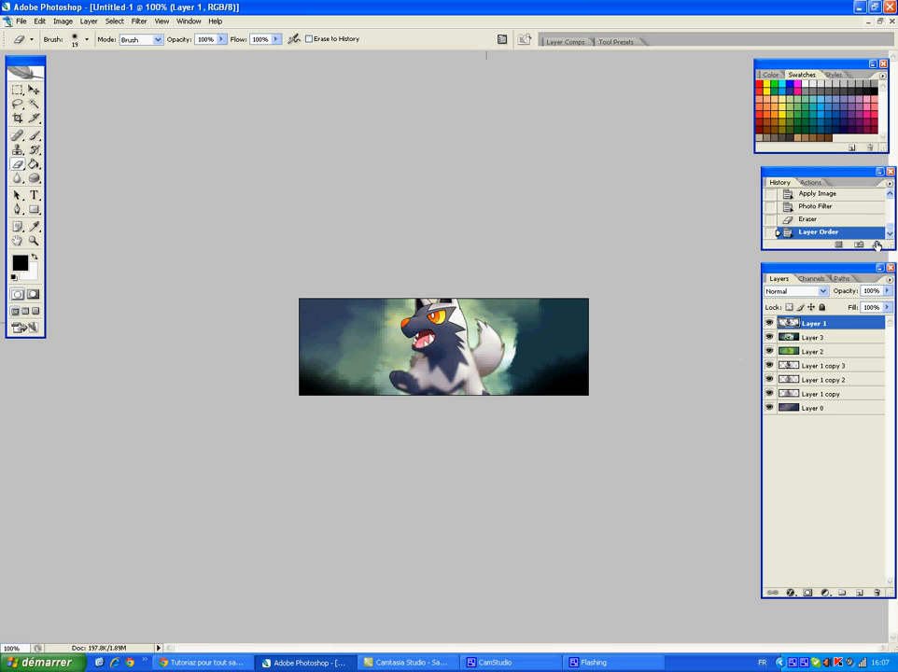
left_click(877, 244)
key("Return")
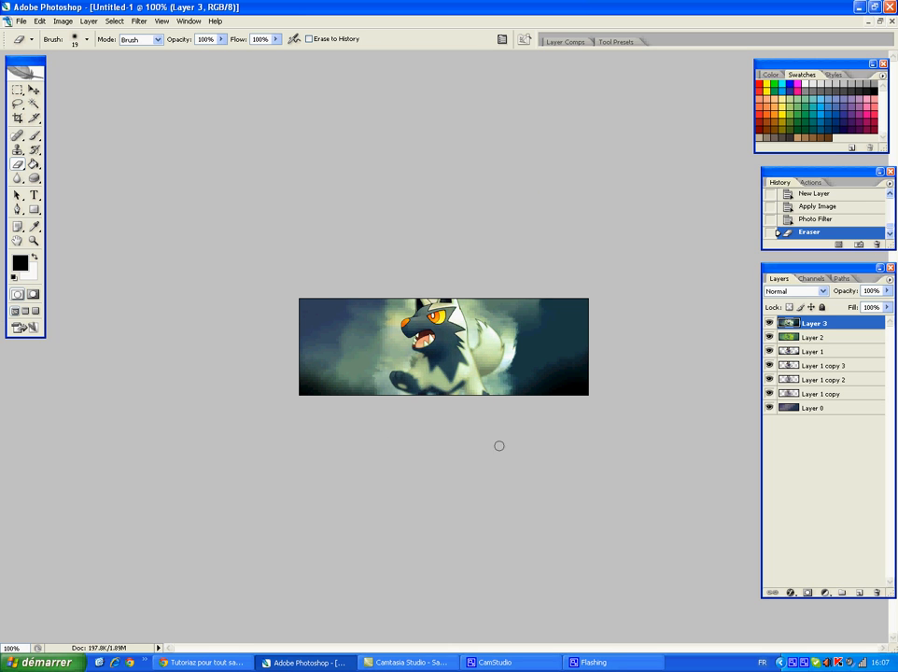
Step: Add a new layer above Layer 3 and fill it with the merged image using Apply Image with Multiply blending at 100%
left_click(62, 21)
left_click(858, 587)
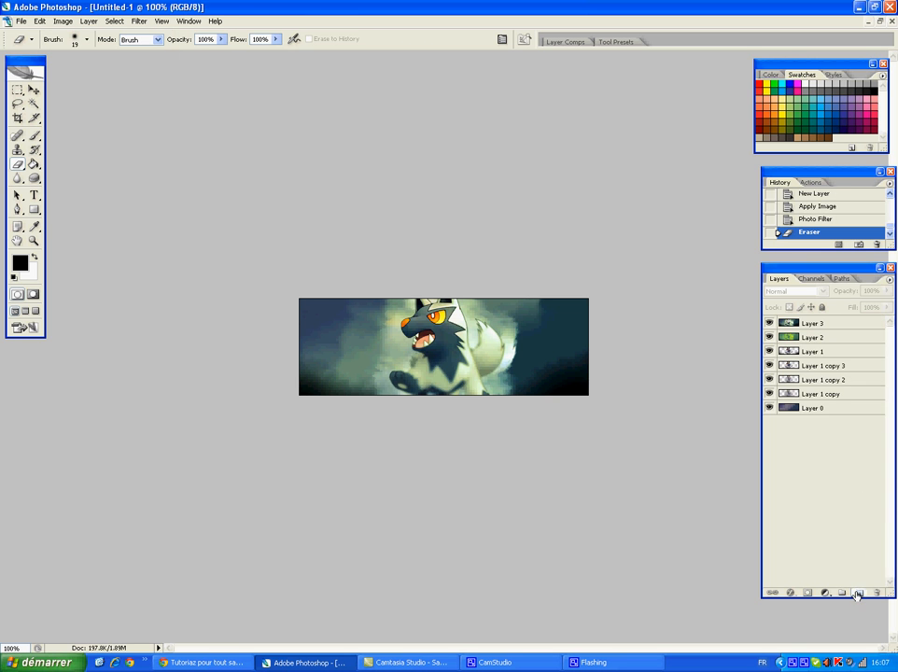
left_click(859, 593)
left_click(62, 21)
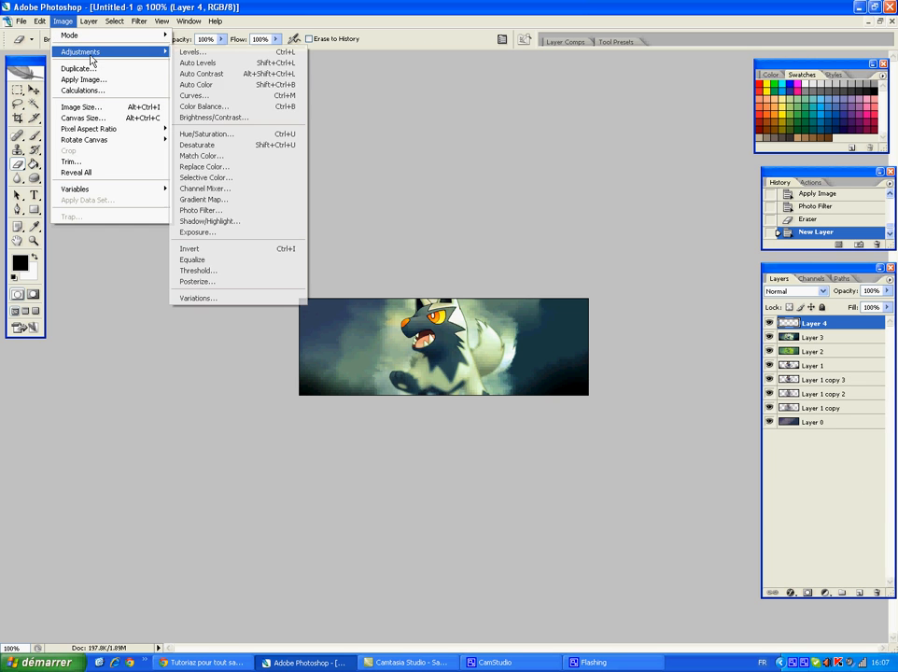
left_click(84, 79)
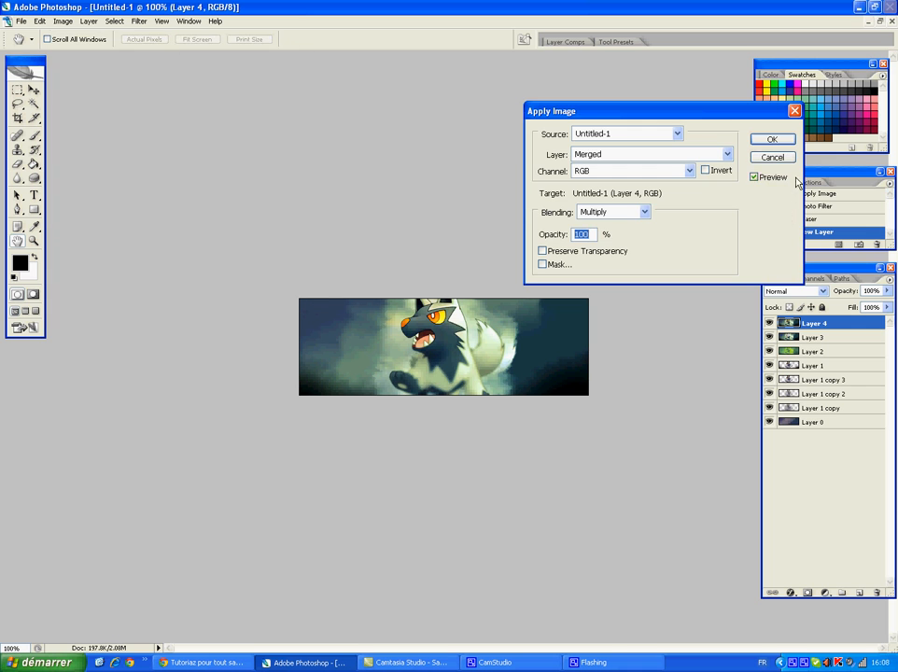
left_click(769, 138)
Step: Apply a black-to-white Gradient Map to Layer 4
left_click(62, 20)
mouse_move(89, 60)
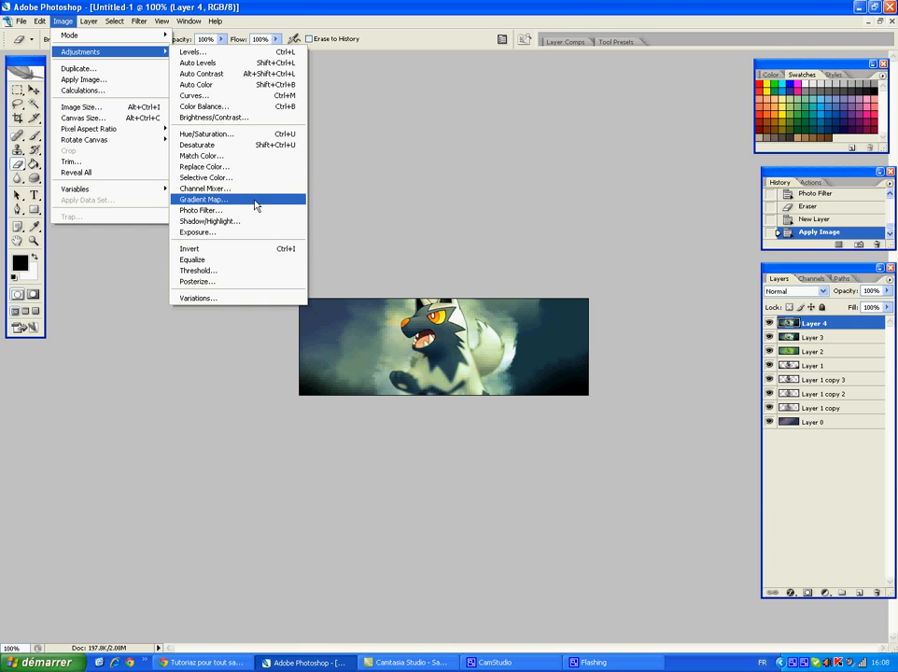
left_click(250, 200)
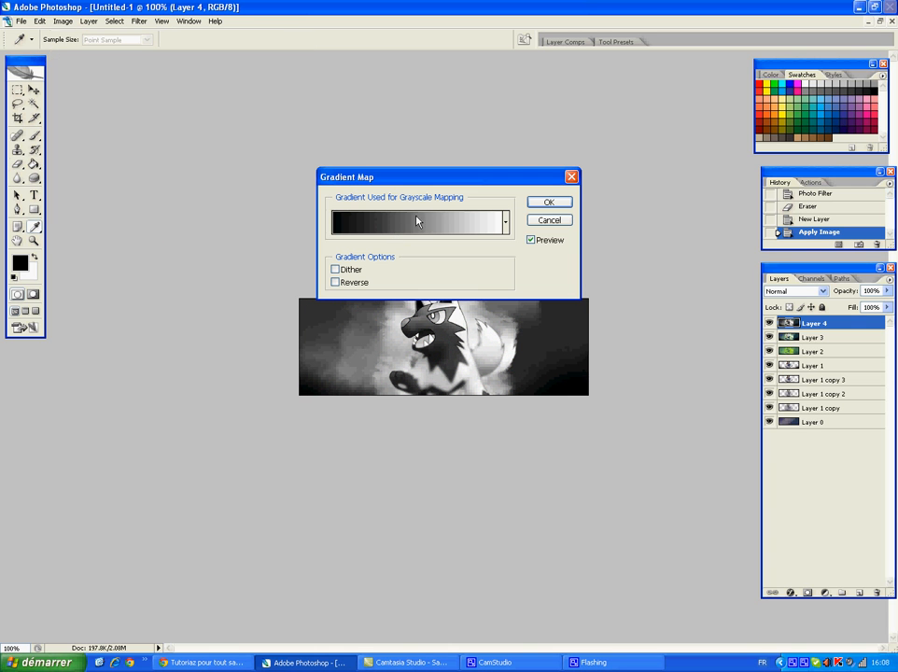
left_click(541, 203)
Step: Set Layer 4 to Soft Light at 33% opacity and erase part of it over the character
left_click(798, 290)
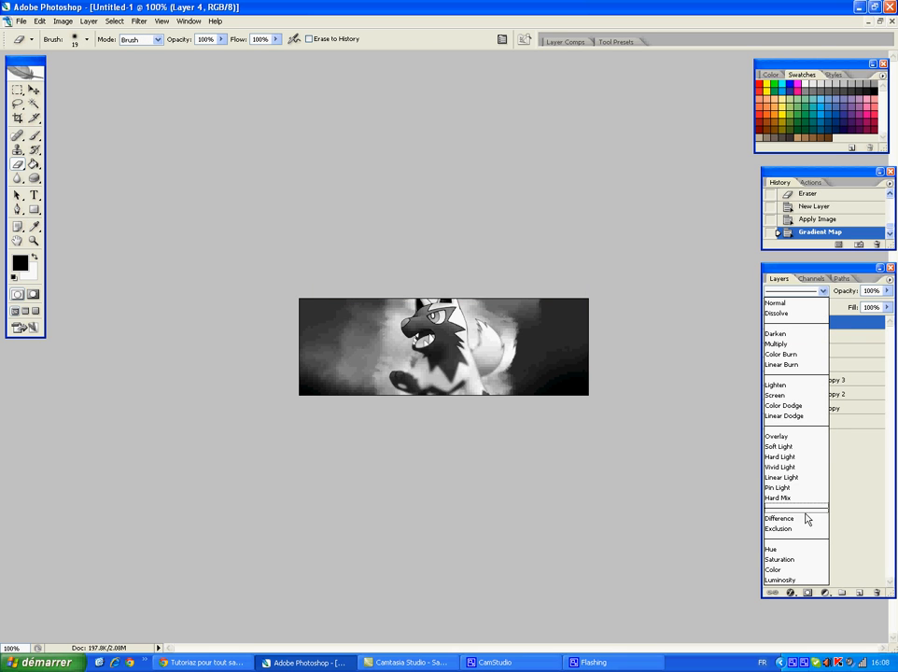
left_click(800, 446)
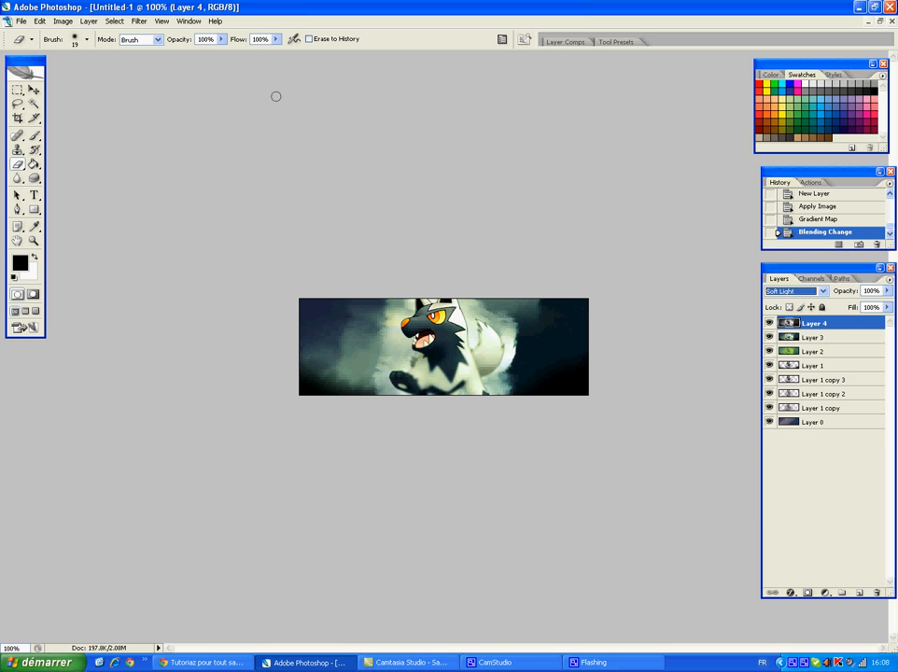
left_click_drag(888, 291, 843, 305)
left_click(891, 293)
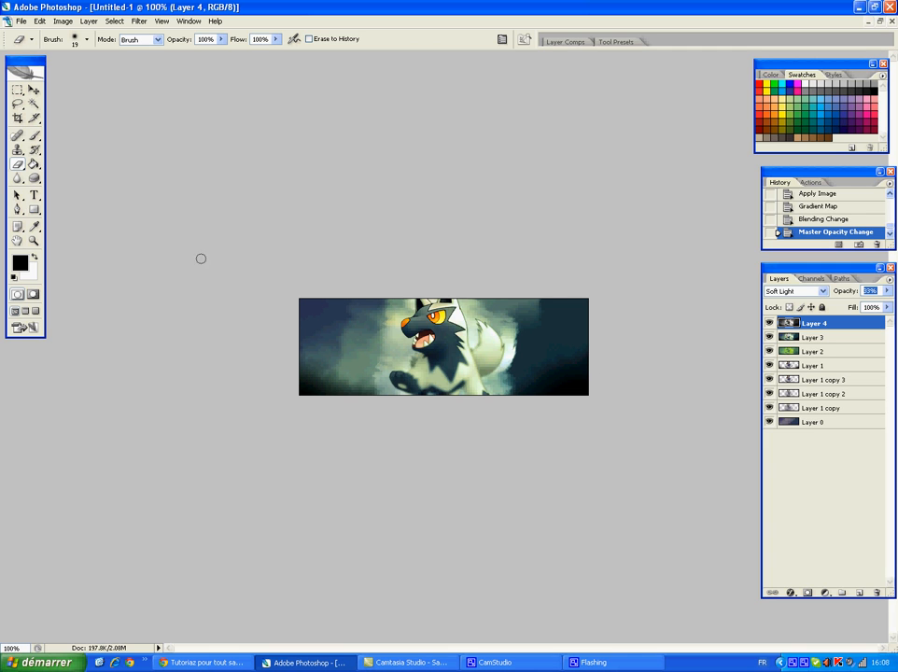
left_click(422, 369)
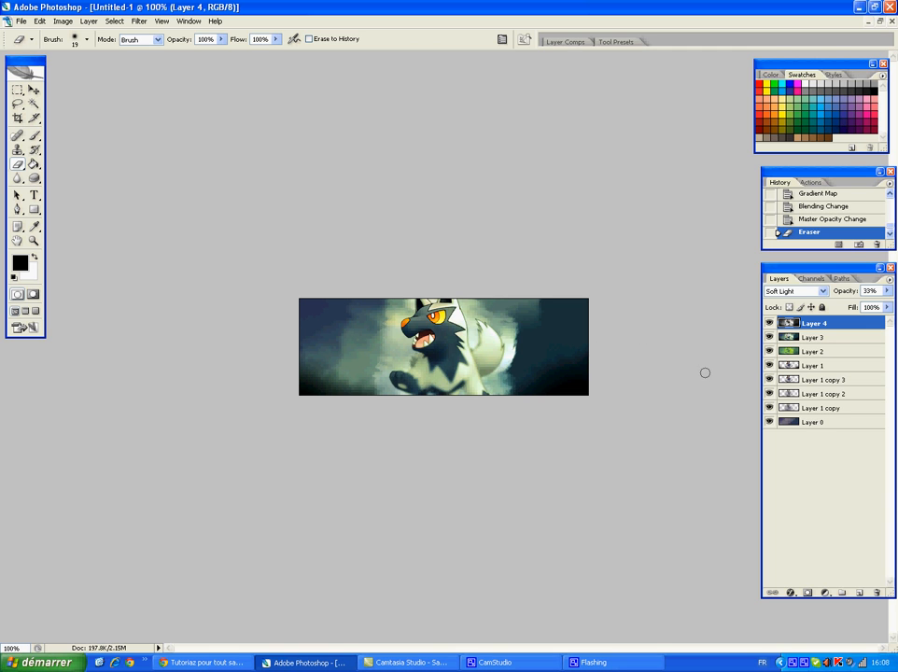
Step: Try moving Layer 1 to the top of the layer stack, and return it below Layer 2
left_click_drag(814, 365, 829, 321)
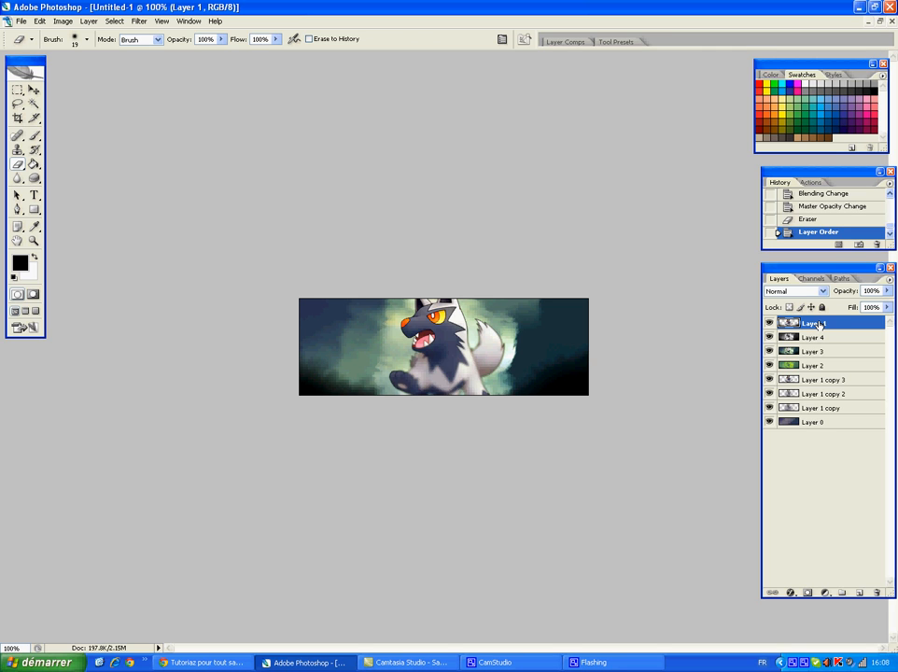
left_click_drag(819, 325, 821, 372)
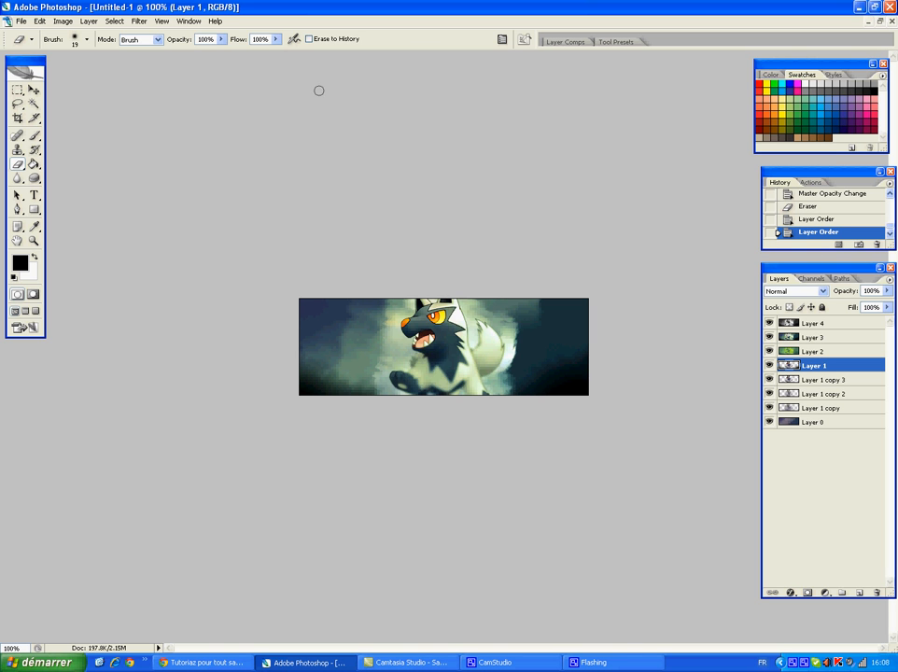
Step: Open the cool.png image from the C4d folder, browsing the files as thumbnails
left_click(20, 21)
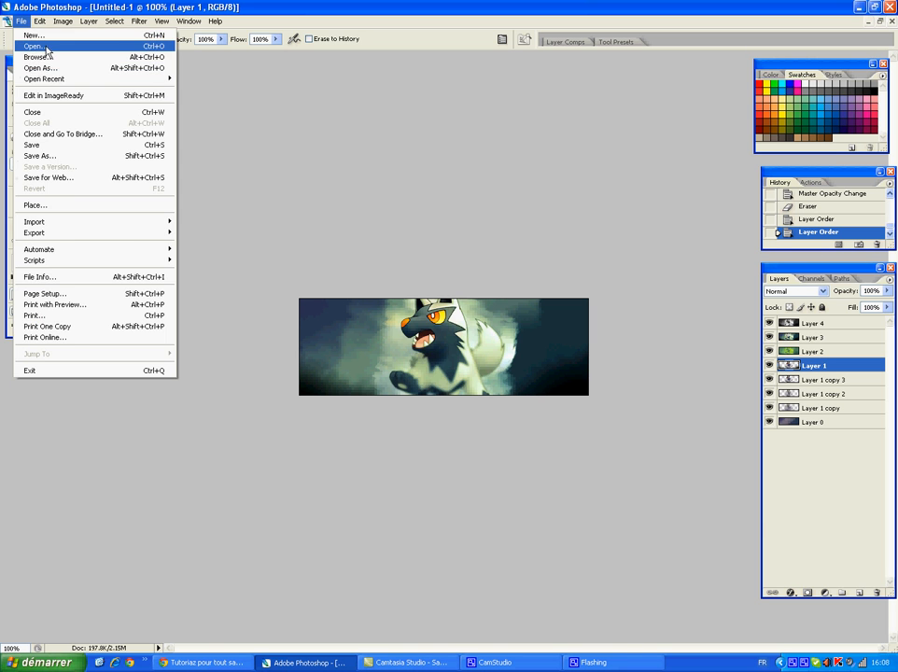
left_click(37, 44)
left_click(789, 34)
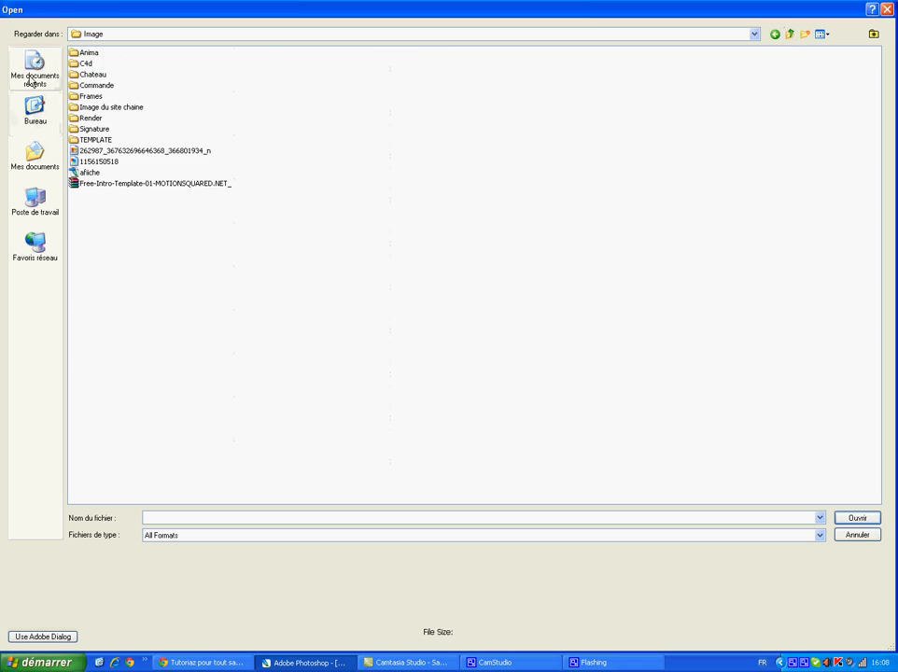
double_click(87, 63)
left_click(825, 35)
left_click(833, 46)
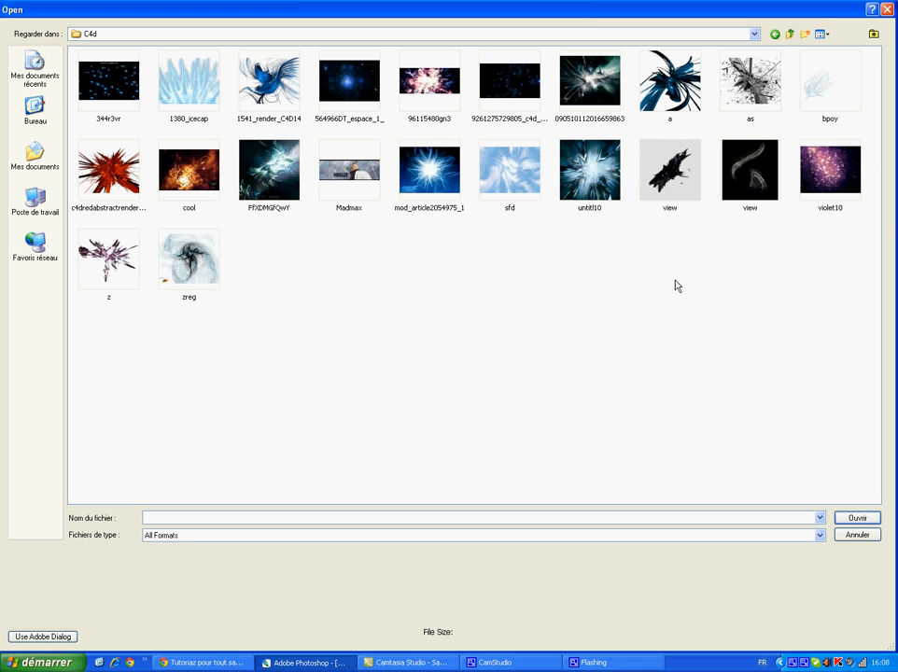
double_click(210, 178)
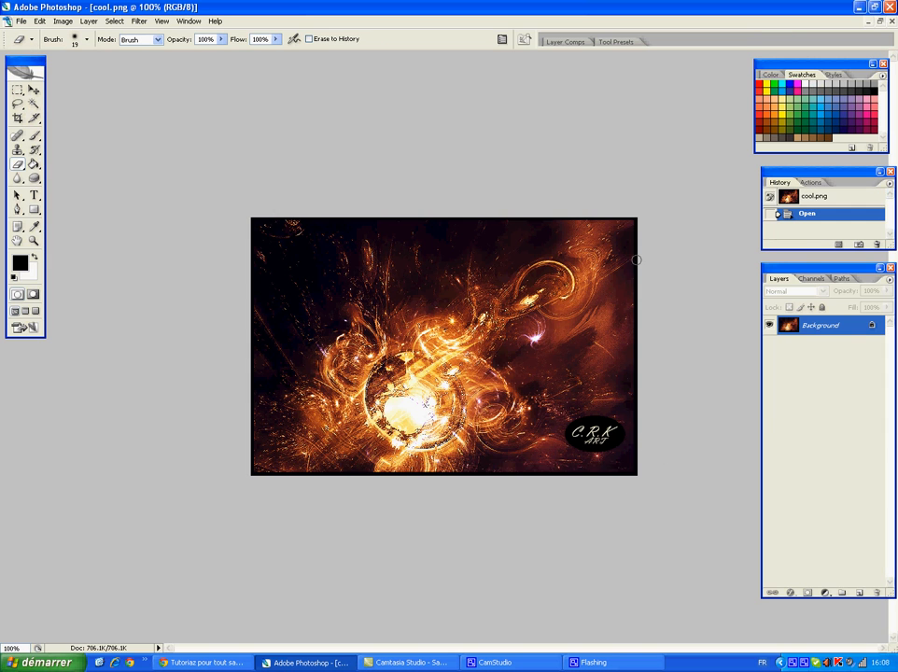
Step: Place the floating cool.png window below the banner, undoing the stray eraser stroke, and switch to the Move tool
left_click(879, 21)
left_click_drag(221, 84, 252, 250)
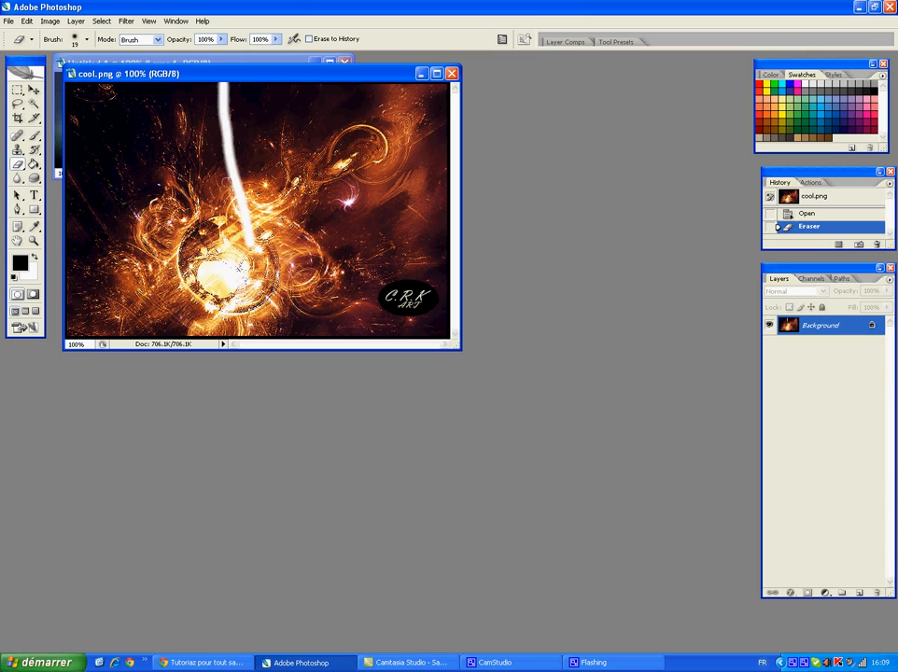
key("ctrl+z")
left_click_drag(341, 73, 196, 220)
left_click(34, 89)
Step: Try placing the cool.png image in the banner above Layer 1, and undo the placement
left_click_drag(199, 125, 272, 137)
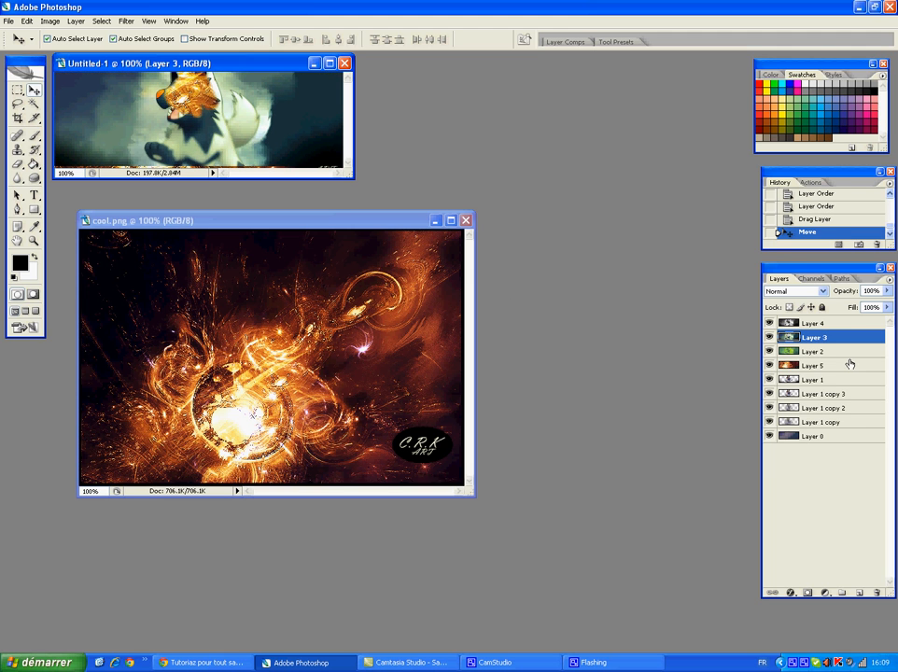
key("ctrl+z")
left_click(876, 245)
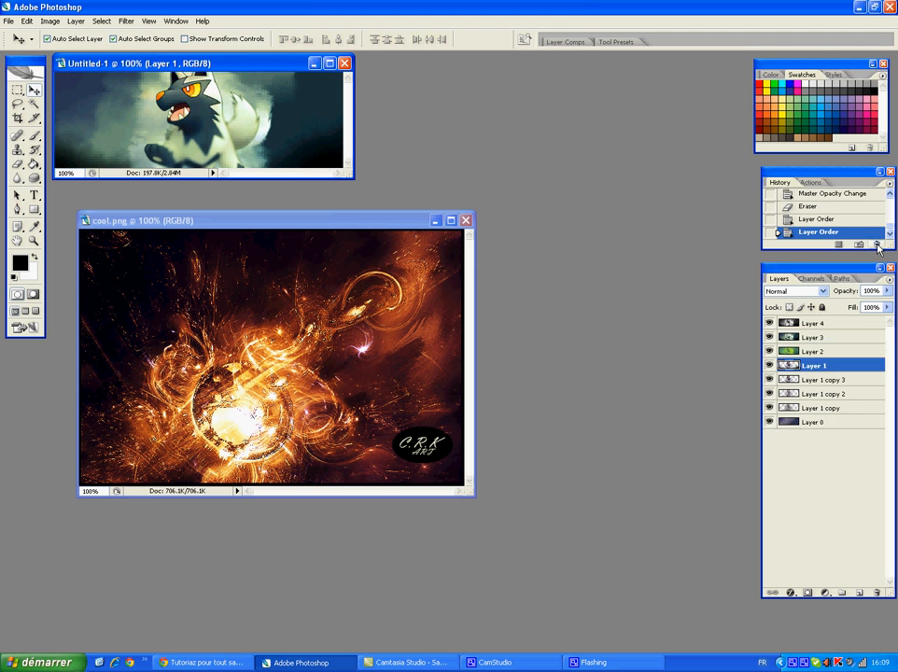
Step: Add a new layer above Layer 4 and copy the cool.png image into the banner at the top of the stack
left_click(836, 323)
left_click(858, 593)
left_click(289, 231)
left_click_drag(307, 328, 263, 132)
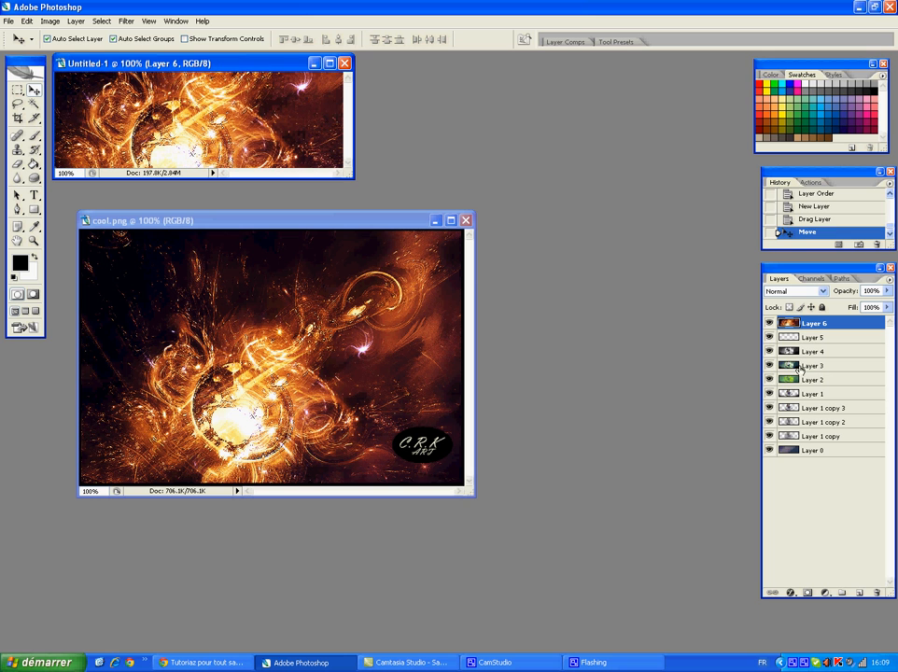
Step: Delete the empty Layer 5 and close the cool.png document
right_click(814, 337)
left_click(732, 380)
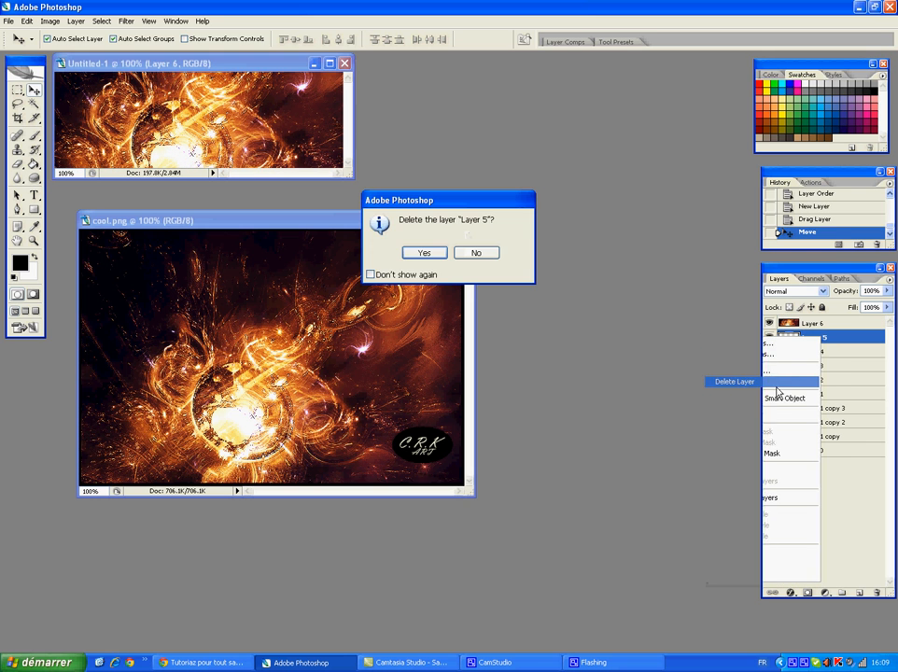
left_click(426, 253)
left_click(466, 221)
Step: Set Layer 6 to Lighten and shift its fiery image toward the left side of the banner
mouse_move(280, 139)
left_mouse_down()
mouse_move(292, 150)
mouse_move(295, 136)
left_mouse_up()
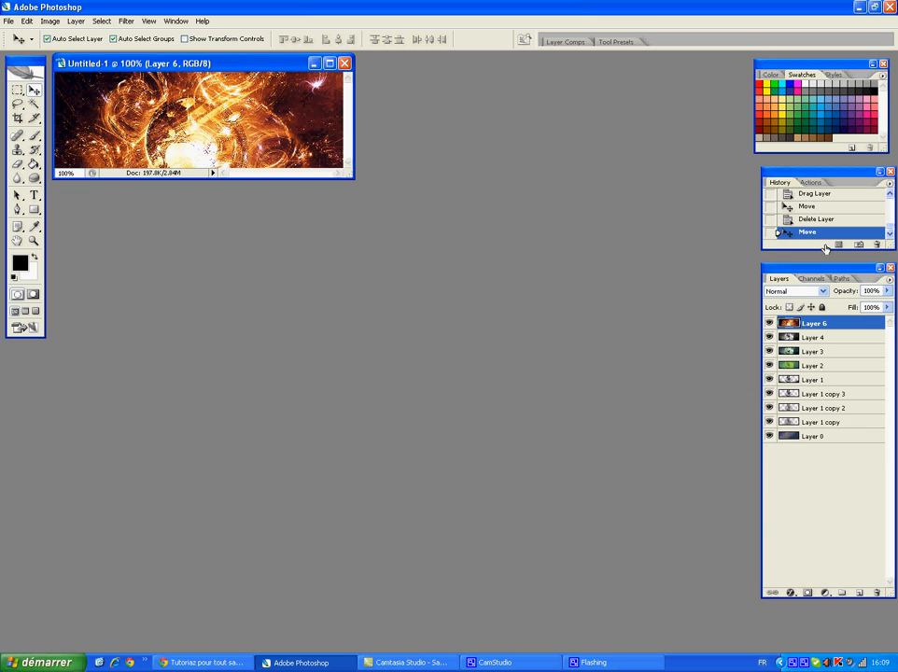
left_click(795, 292)
left_click(788, 385)
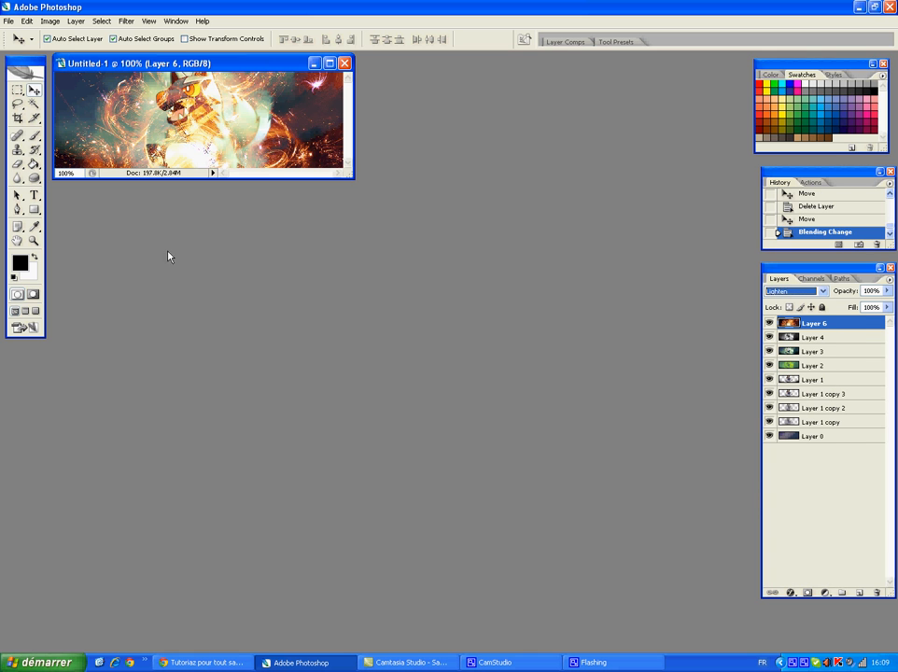
left_click_drag(296, 104, 100, 131)
left_click_drag(291, 136, 109, 148)
Step: Set Layer 6's opacity to 63%
left_click(886, 292)
left_click_drag(887, 310, 842, 304)
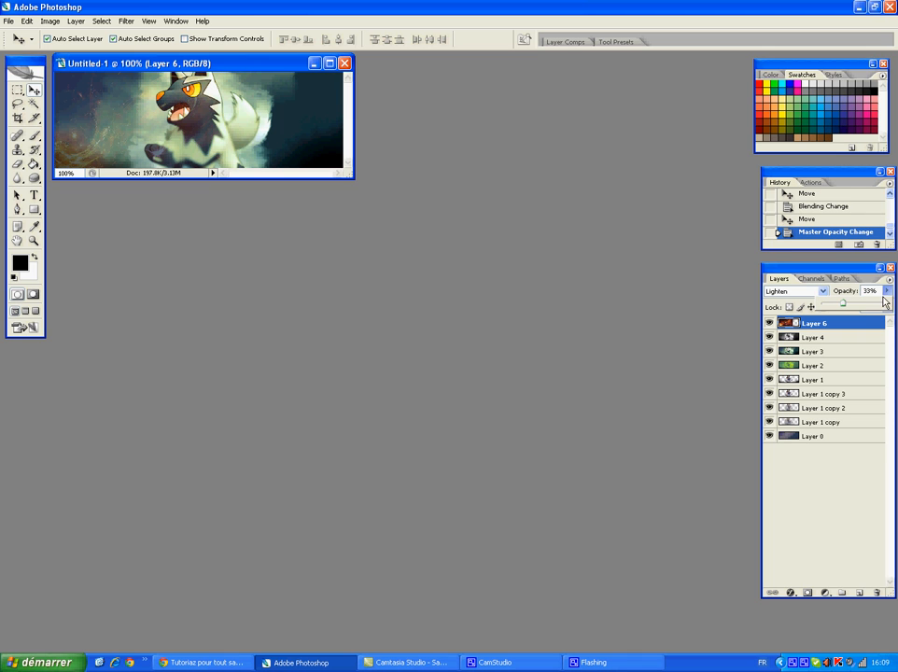
left_click_drag(847, 308, 861, 306)
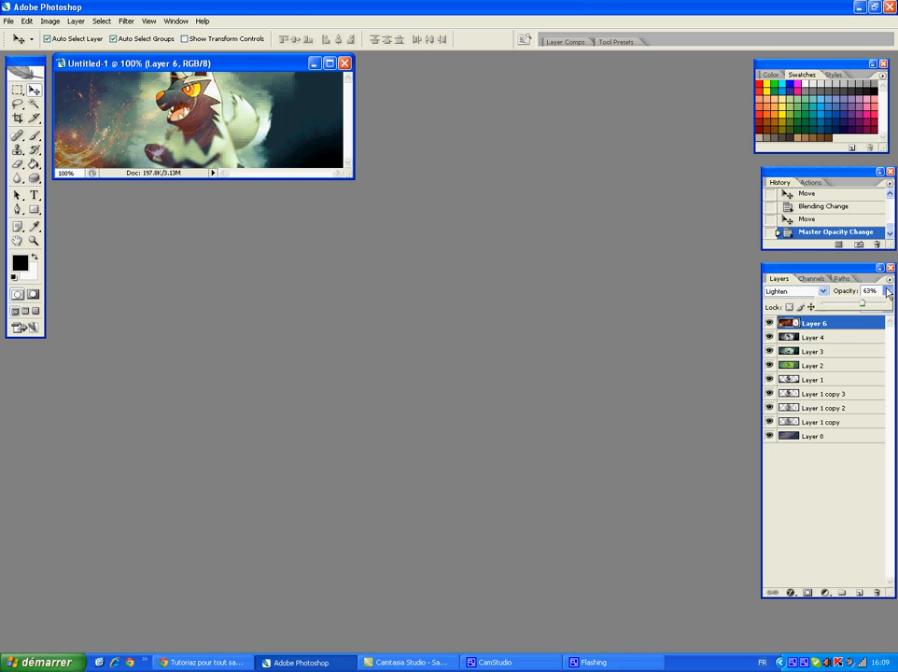
left_click(887, 293)
Step: Erase Layer 6 over the character's chest and face with the soft 19 px eraser
left_click(16, 162)
mouse_move(200, 131)
left_mouse_down()
mouse_move(154, 145)
mouse_move(175, 148)
left_mouse_up()
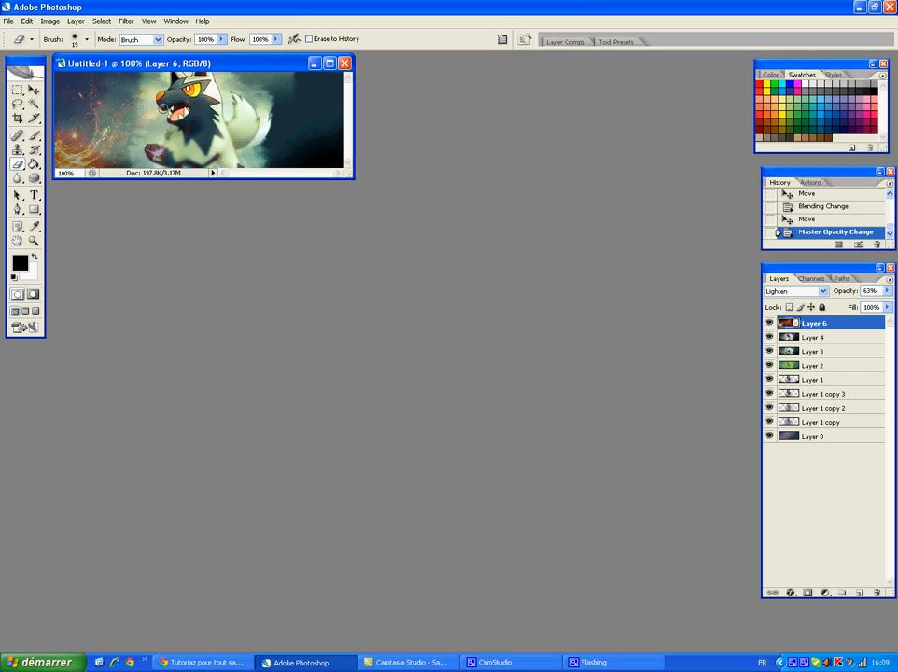
left_click_drag(171, 96, 179, 95)
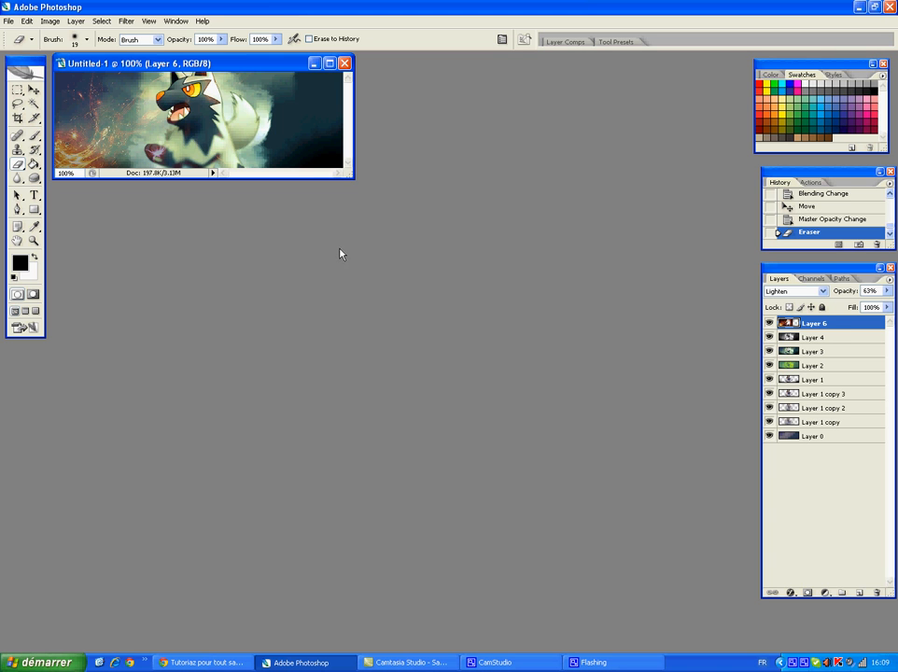
Step: Move Layer 6 toward the right side of the banner and erase its sparks in the upper right area
left_click(34, 91)
mouse_move(83, 149)
left_mouse_down()
mouse_move(241, 146)
mouse_move(228, 125)
mouse_move(262, 135)
mouse_move(46, 142)
mouse_move(28, 156)
mouse_move(282, 159)
mouse_move(286, 79)
mouse_move(283, 138)
mouse_move(312, 154)
mouse_move(306, 120)
mouse_move(297, 122)
mouse_move(272, 86)
mouse_move(273, 73)
mouse_move(264, 114)
mouse_move(277, 142)
mouse_move(277, 187)
mouse_move(306, 152)
mouse_move(325, 84)
mouse_move(334, 122)
mouse_move(313, 162)
mouse_move(330, 103)
left_mouse_up()
left_click(17, 164)
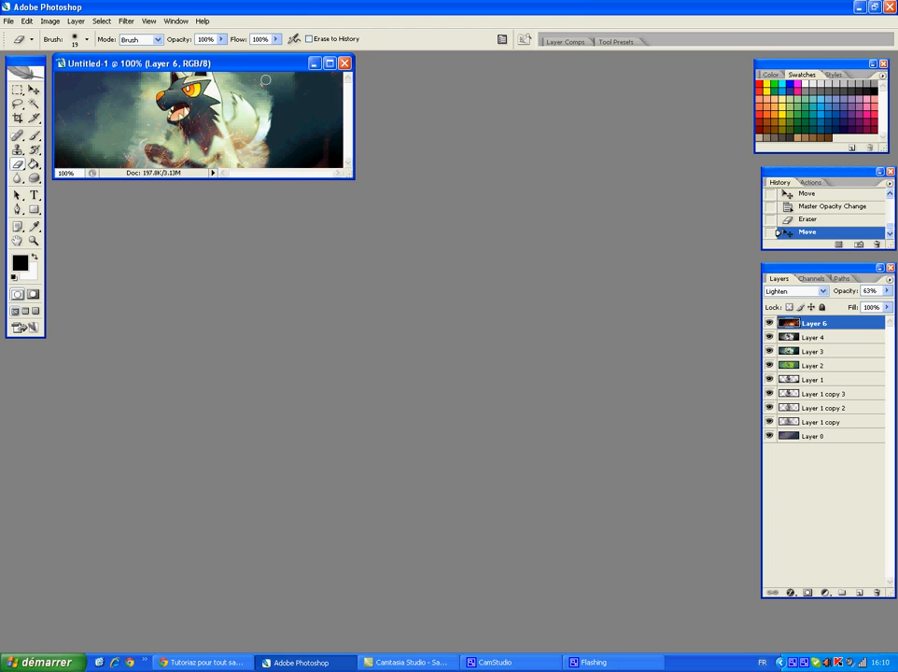
left_click_drag(274, 78, 311, 99)
Step: Open the starry image 564966DT_espace_1_.jpg from the C4d folder, browsing the files as thumbnails
left_click(8, 21)
left_click(28, 40)
left_click(821, 34)
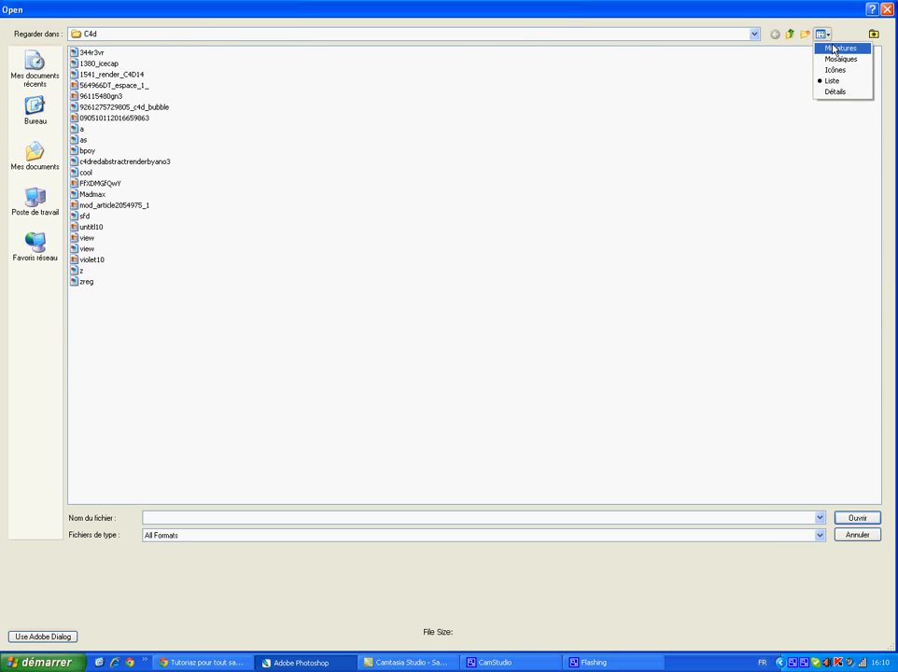
left_click(836, 46)
left_click(128, 83)
double_click(364, 90)
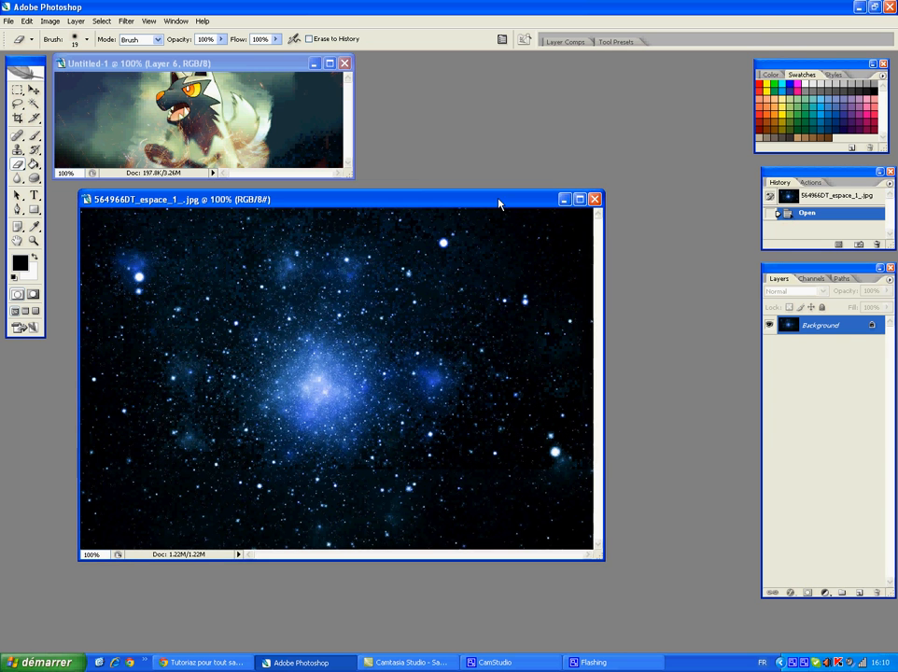
Step: Copy the starry space image into the banner as a new layer above Layer 6
left_click_drag(499, 203, 495, 209)
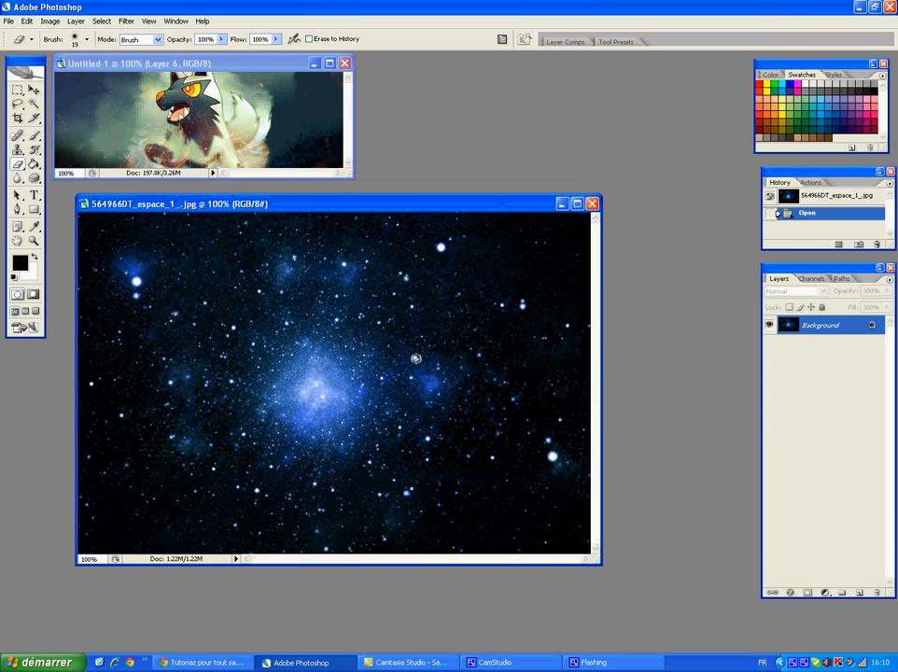
left_click(33, 90)
left_click_drag(327, 420, 224, 135)
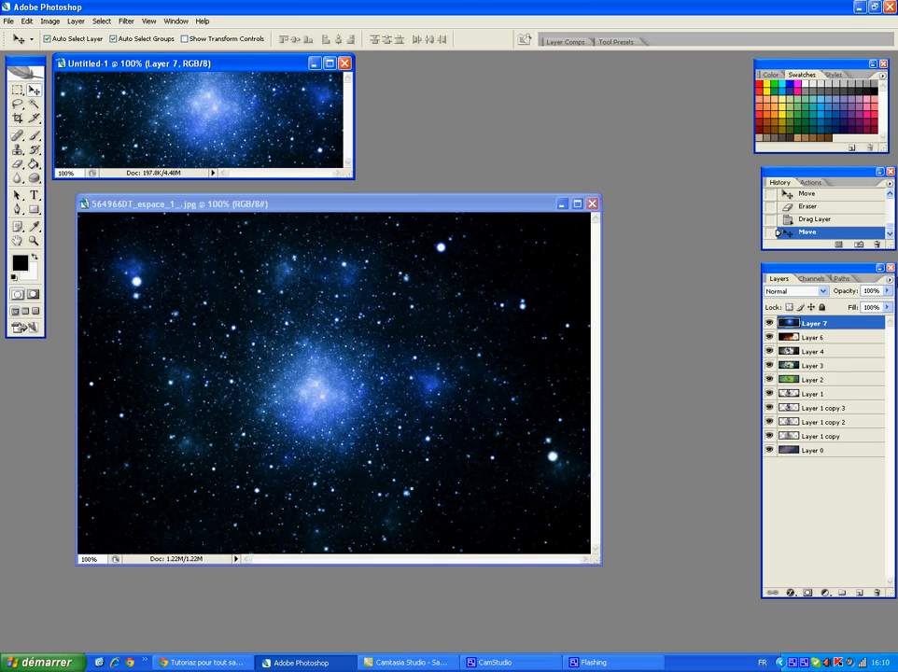
Step: Set Layer 7 to Lighten, close the space image document and reposition the stars over the banner
left_click(825, 292)
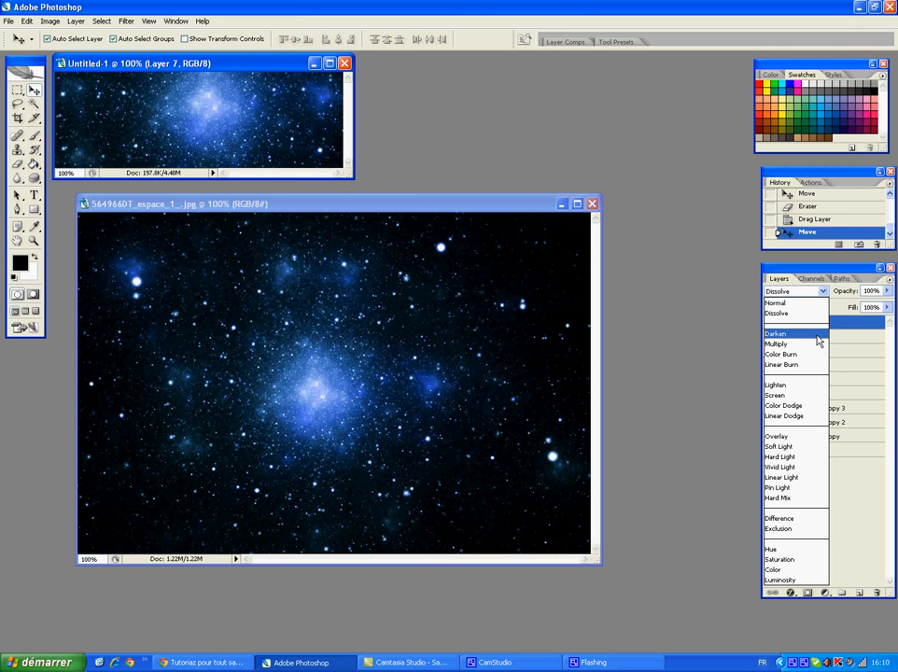
left_click(802, 393)
left_click(590, 204)
left_click_drag(299, 147, 188, 156)
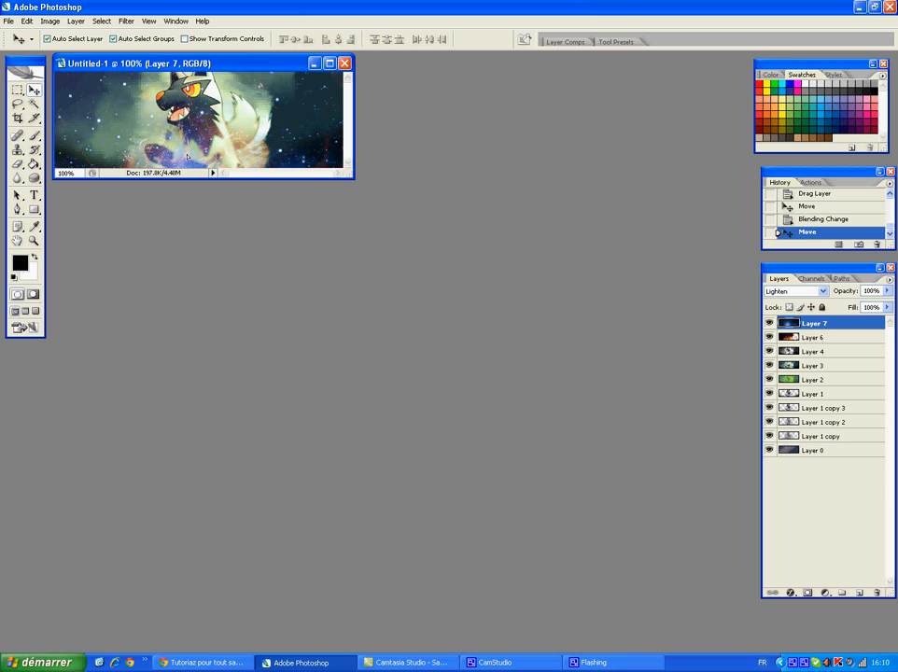
Step: Move Layer 7 below Layer 4 and reduce it to 63% opacity and 65% fill
left_click_drag(849, 323, 830, 347)
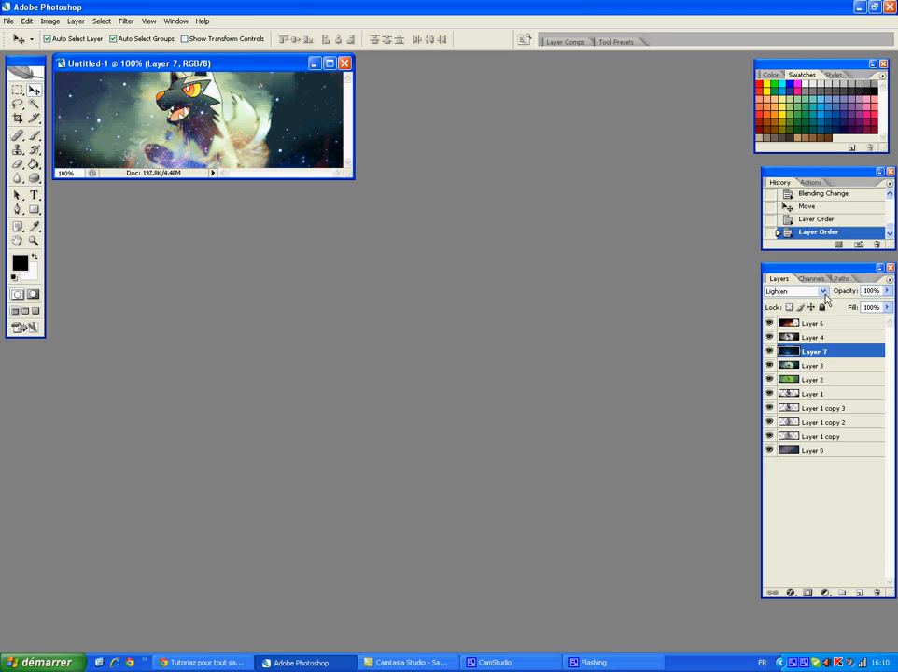
left_click_drag(887, 292, 864, 320)
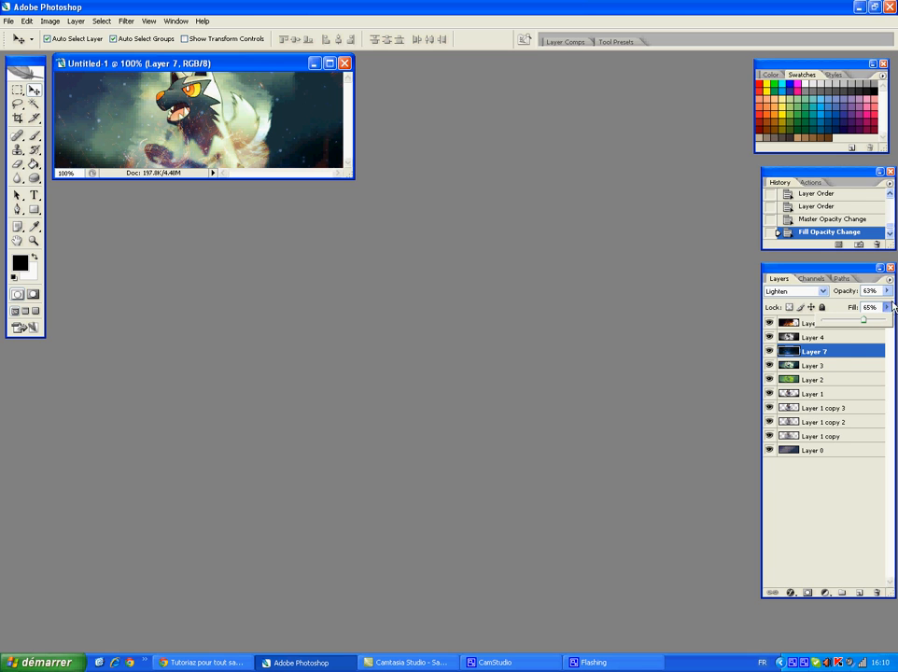
Step: Delete Layer 6 and maximize the banner's document window
right_click(805, 325)
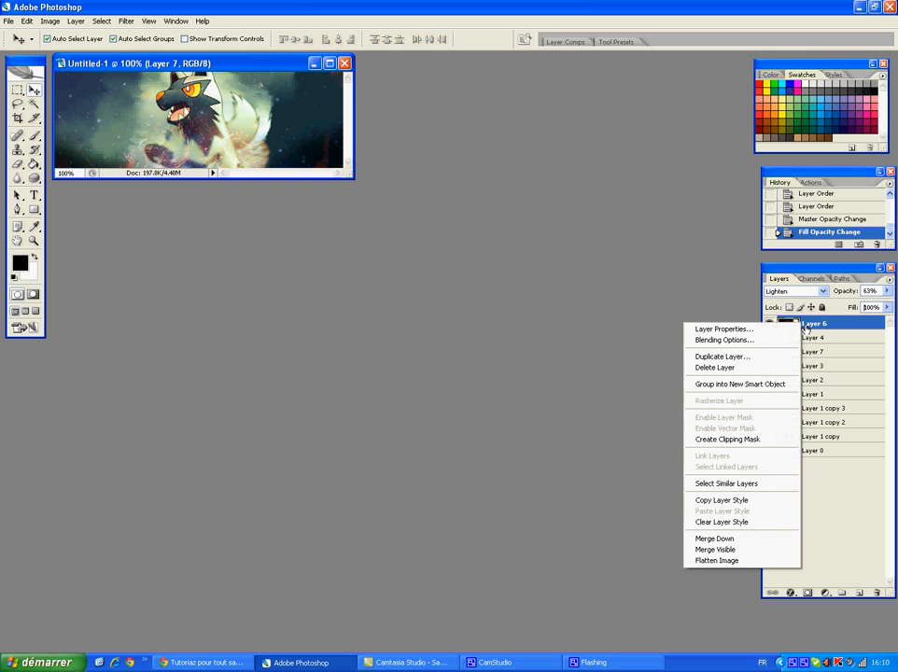
left_click(773, 368)
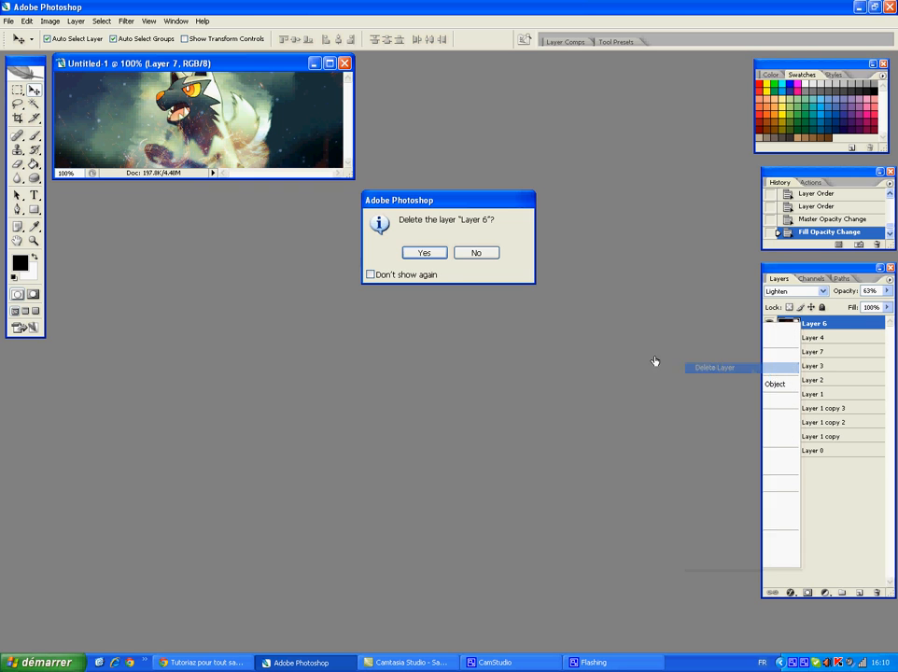
left_click(433, 255)
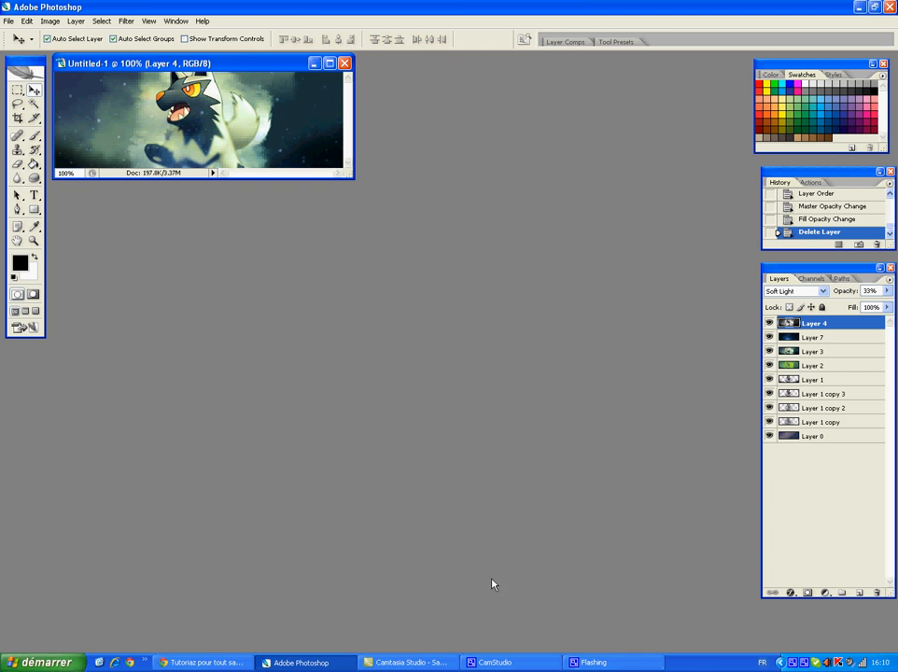
left_click(329, 63)
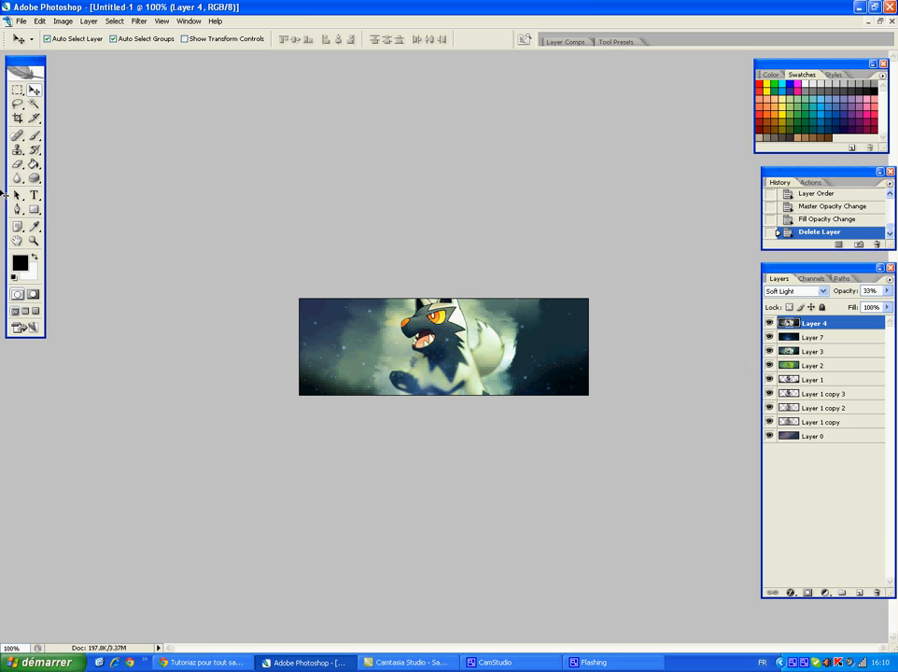
Step: Add the text "HDkiller" as a new text layer and place it beside the creature's tail
key("t")
left_click(316, 319)
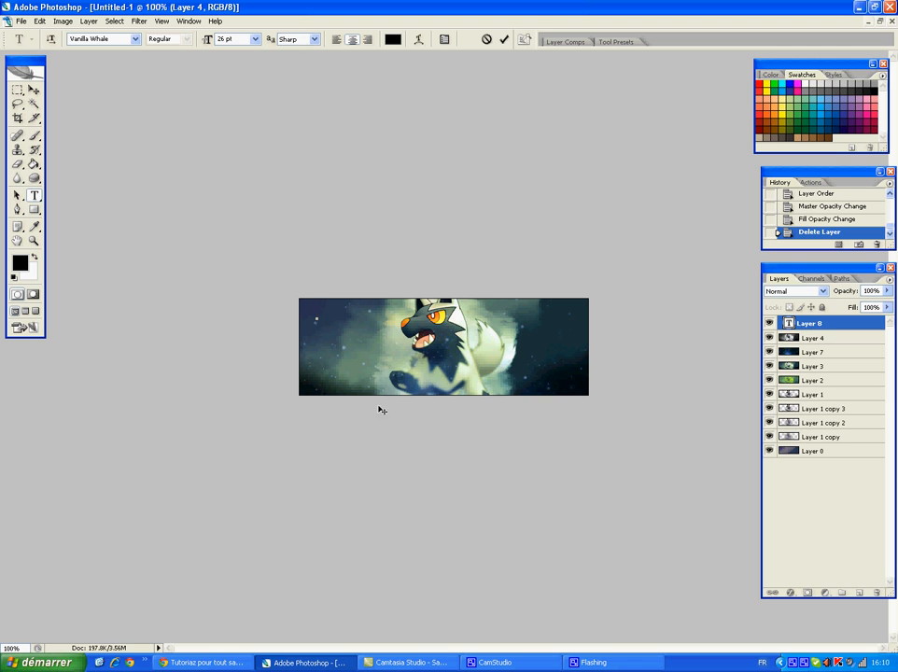
type("HDS")
key("BackSpace")
type("RM")
type("LLER")
left_click_drag(370, 366, 569, 401)
key("ctrl+a")
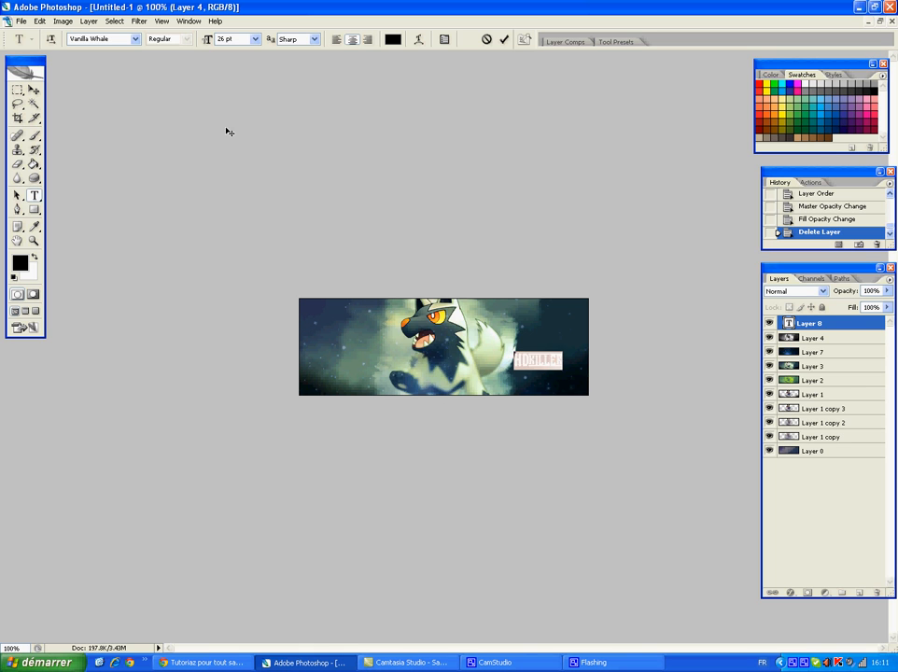
Step: Set the text's font to Sandy Ravage and move it to the banner's upper-right corner
left_click(137, 39)
left_click_drag(257, 311, 296, 256)
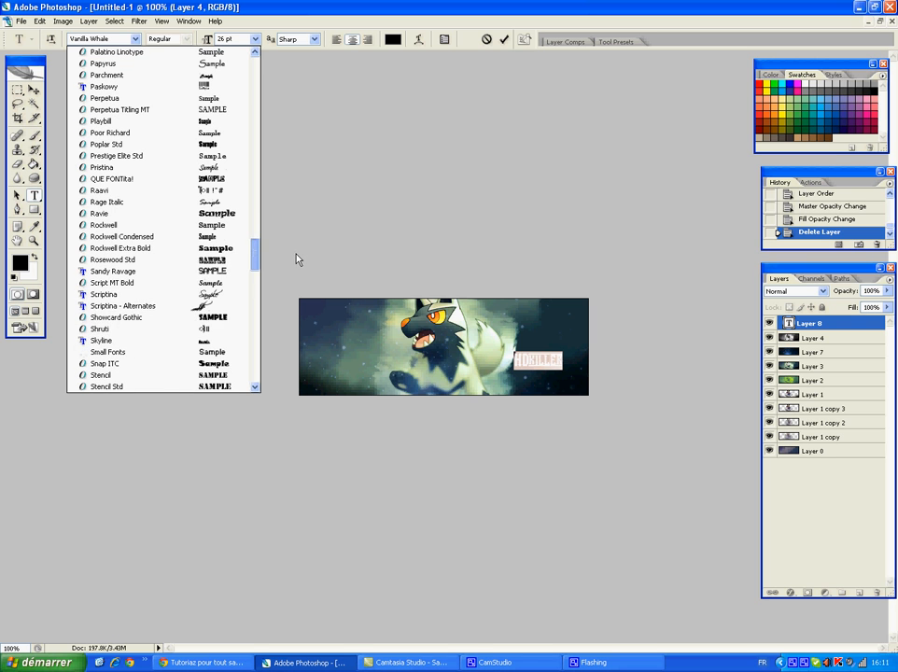
left_click(210, 271)
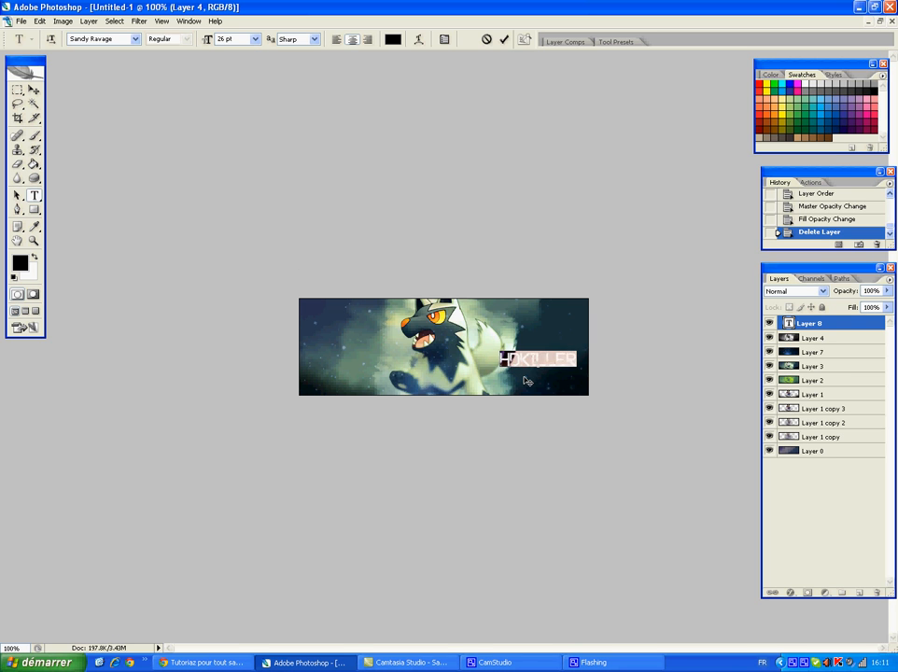
left_click_drag(550, 387, 543, 341)
key("ctrl+a")
left_click(505, 40)
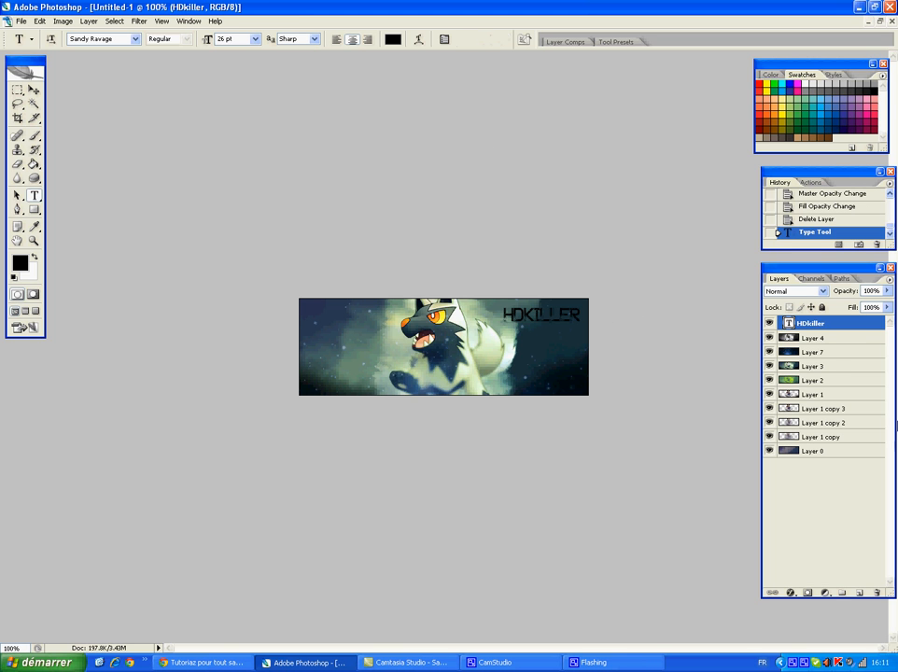
Step: Open the blending options of the HDkiller layer and browse the preset styles
right_click(836, 322)
left_click(756, 341)
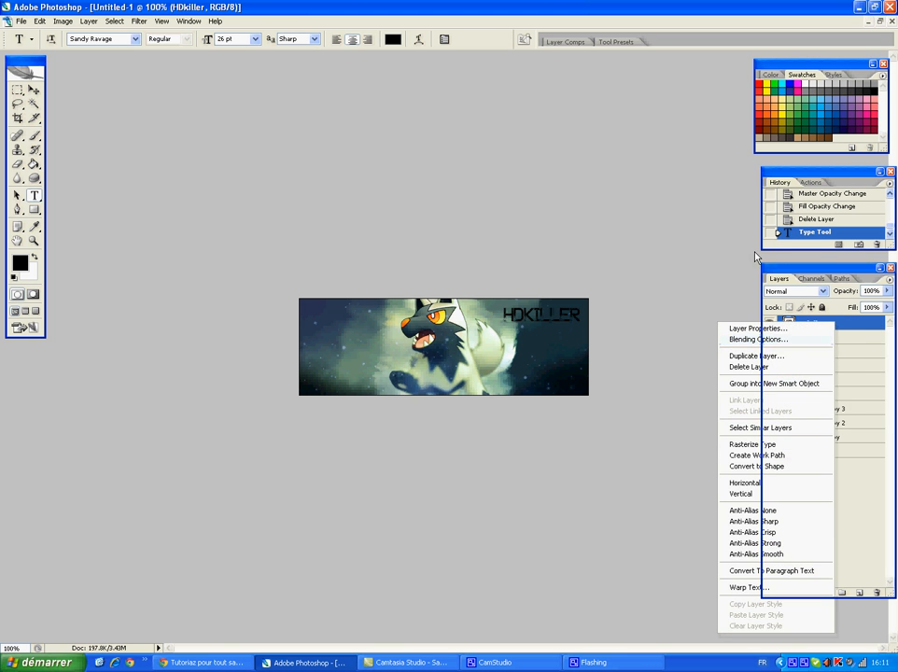
left_click_drag(179, 407, 187, 332)
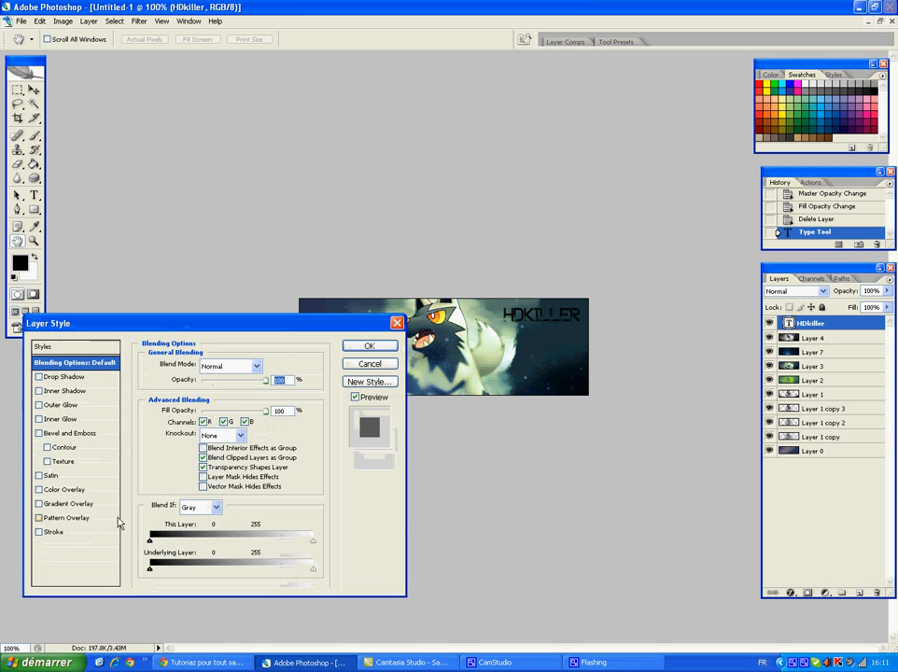
left_click(63, 348)
left_click_drag(310, 377, 311, 482)
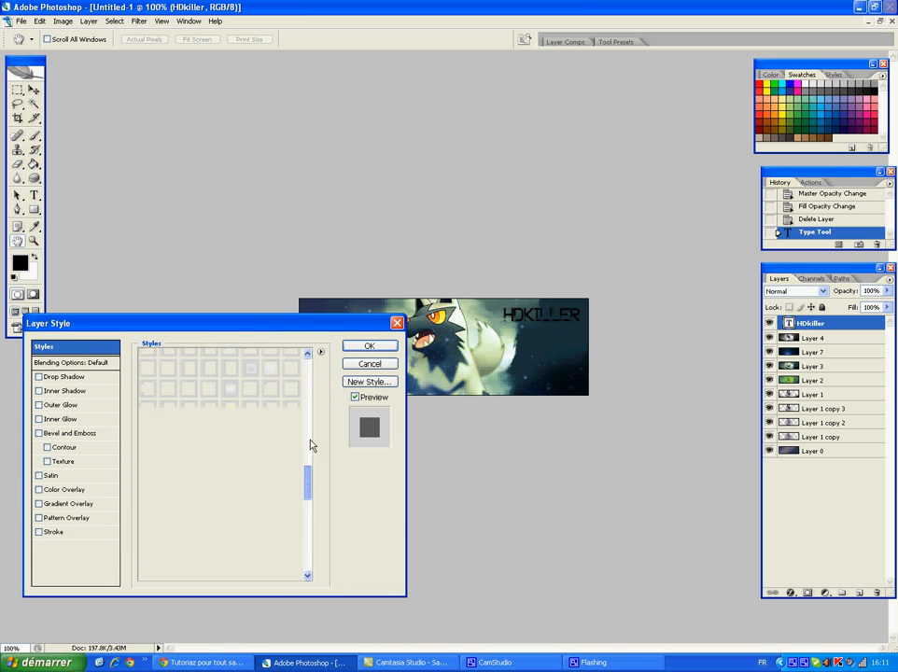
Step: Try the glossy pink and the red white-bordered preset styles on the HDkiller text
left_click(289, 480)
left_click(289, 480)
left_click(187, 479)
left_click(271, 479)
scroll(311, 475, "down", 5)
scroll(301, 435, "up", 1)
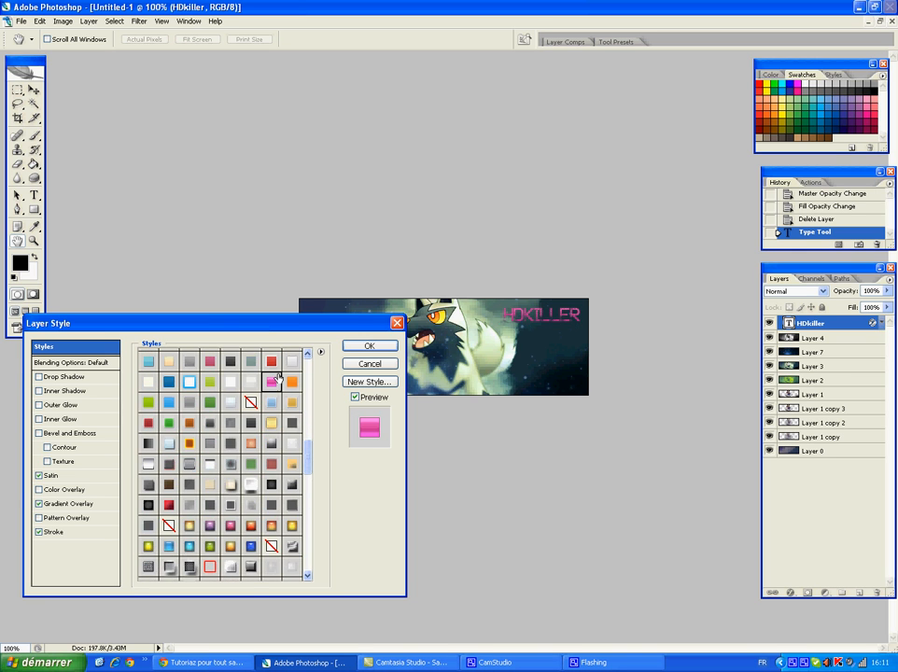
left_click(271, 361)
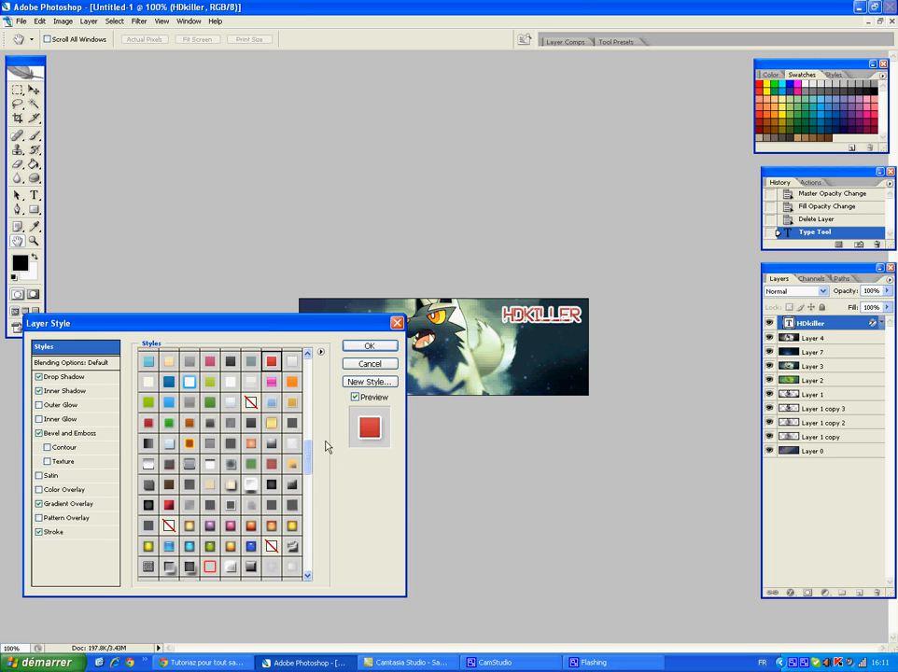
left_click_drag(307, 463, 308, 487)
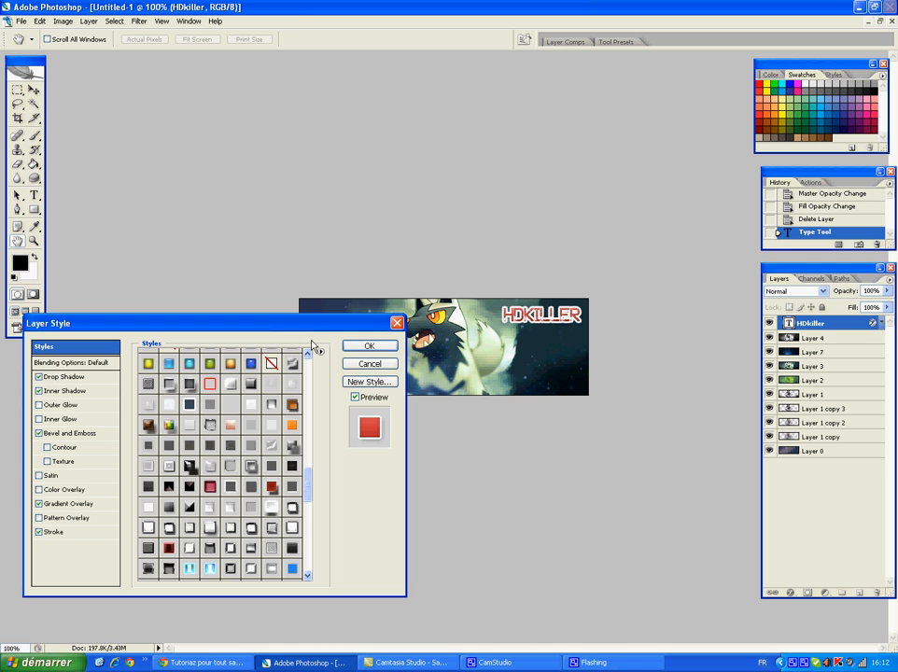
Step: Apply the preset style with a glowing green outline to the HDkiller text after trying the blue and green stone presets
left_click_drag(310, 334, 589, 401)
left_click(552, 435)
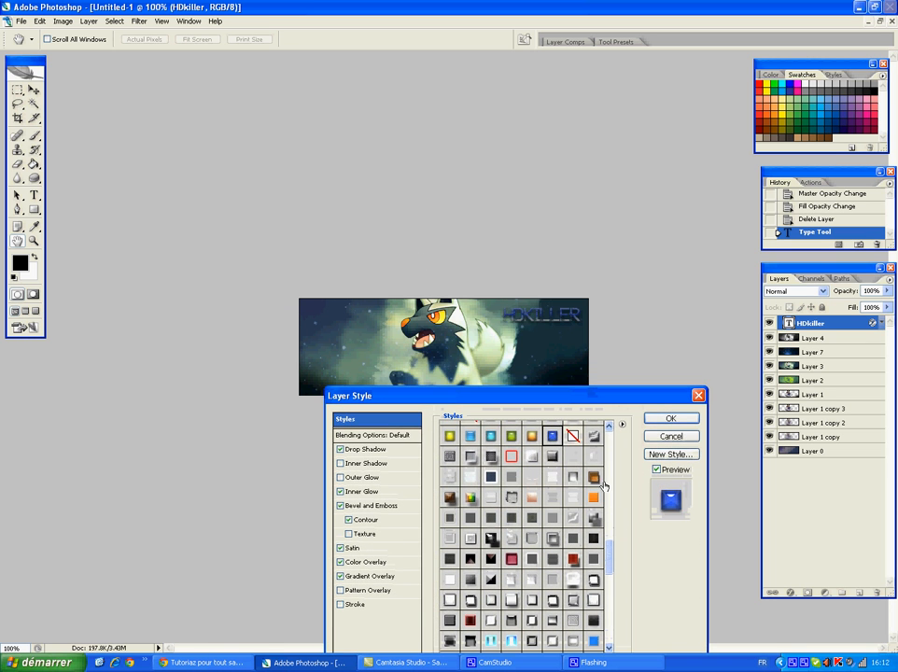
left_click_drag(613, 567, 611, 626)
left_click(553, 592)
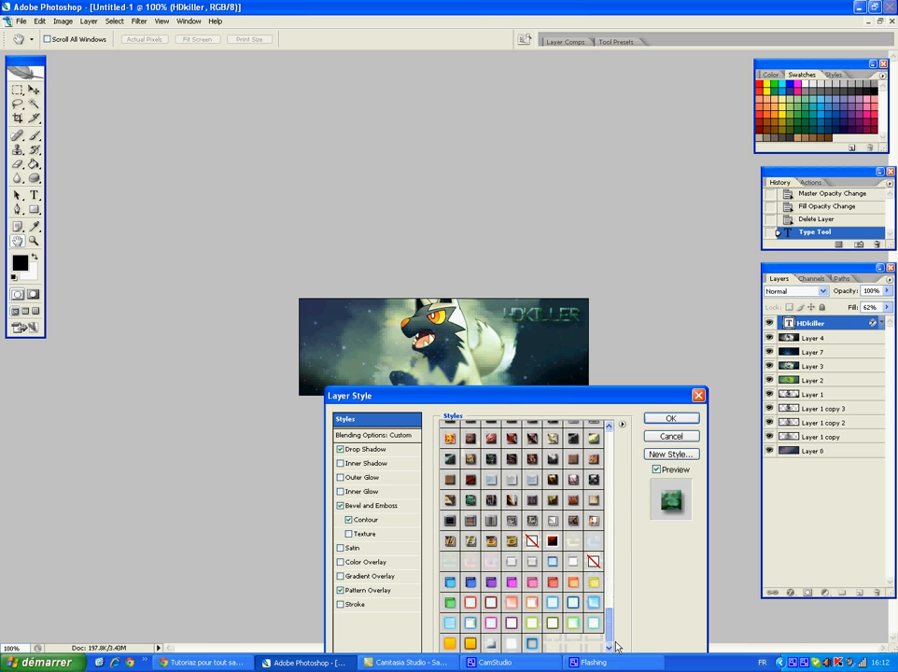
left_click(554, 629)
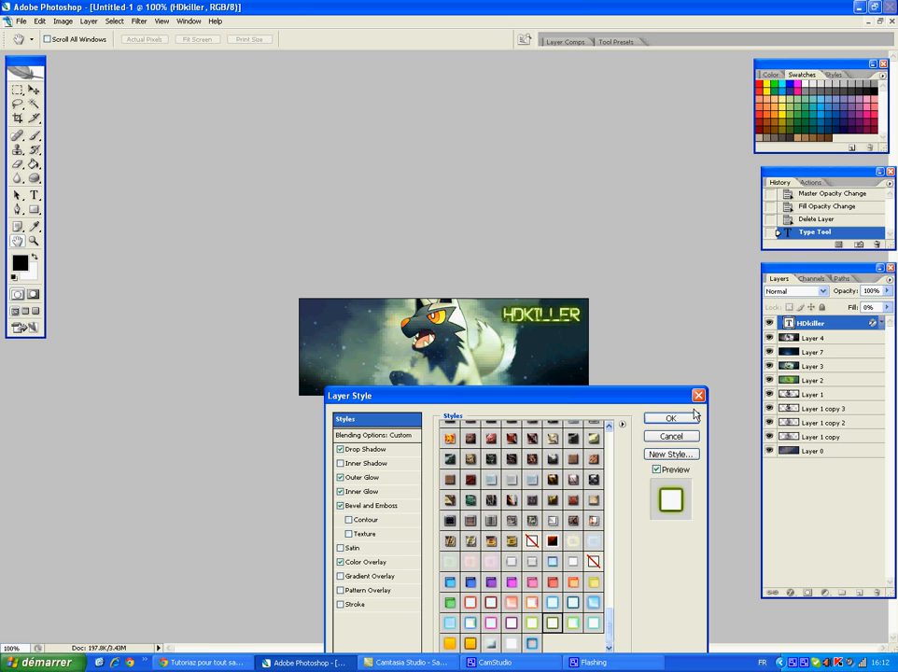
left_click(671, 419)
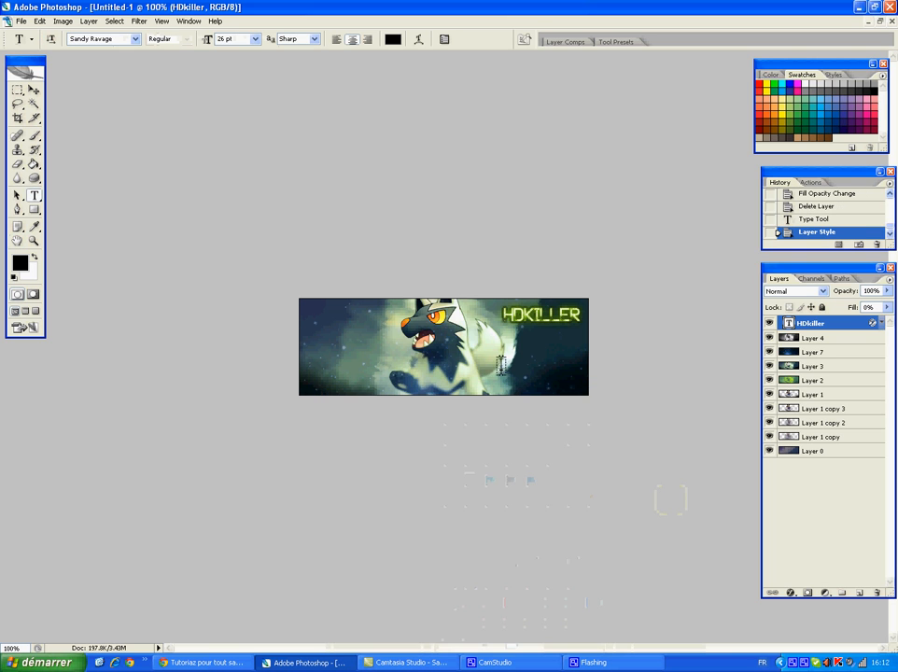
Step: Reduce the HDkiller text to 21 pt and move it to the banner's lower-right corner
left_click(542, 380)
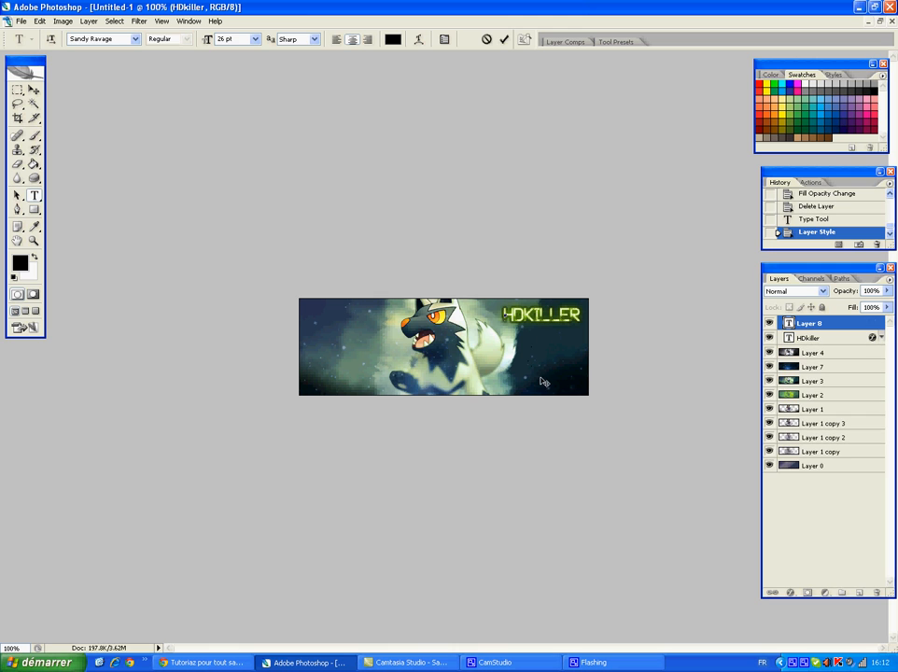
left_click(486, 39)
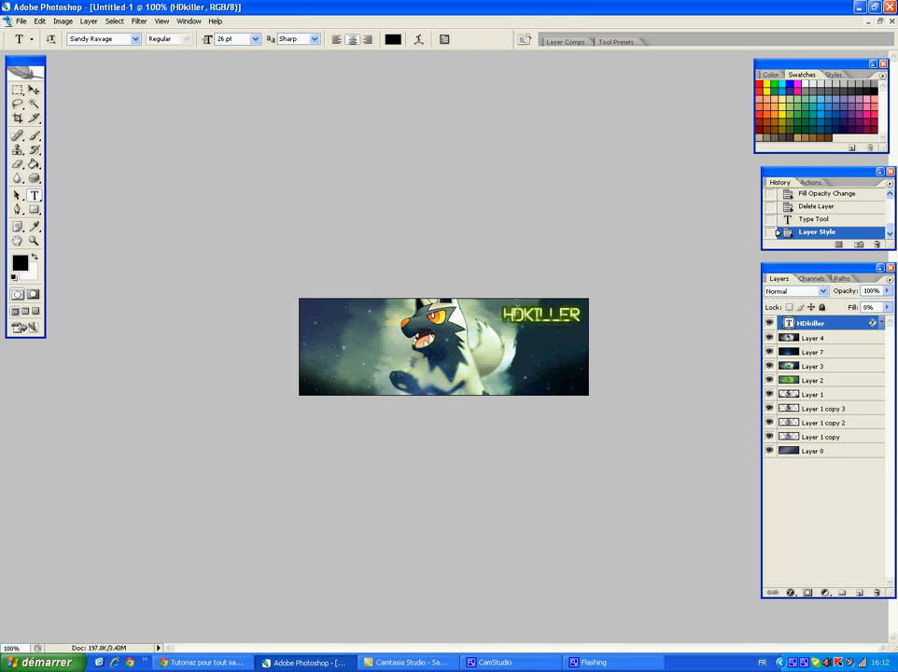
left_click_drag(505, 315, 582, 316)
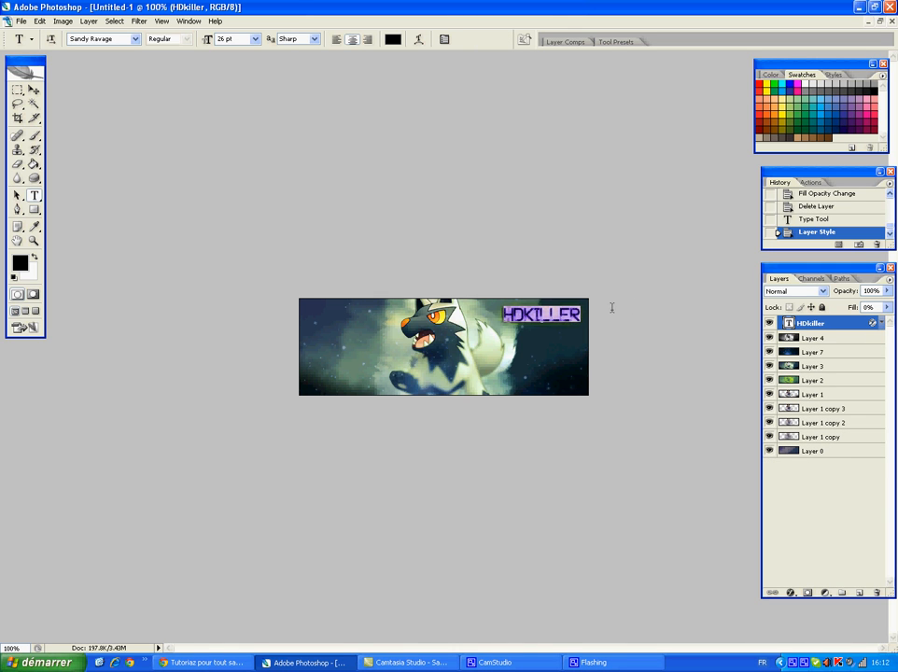
mouse_move(206, 44)
left_mouse_down()
mouse_move(195, 45)
mouse_move(211, 45)
left_mouse_up()
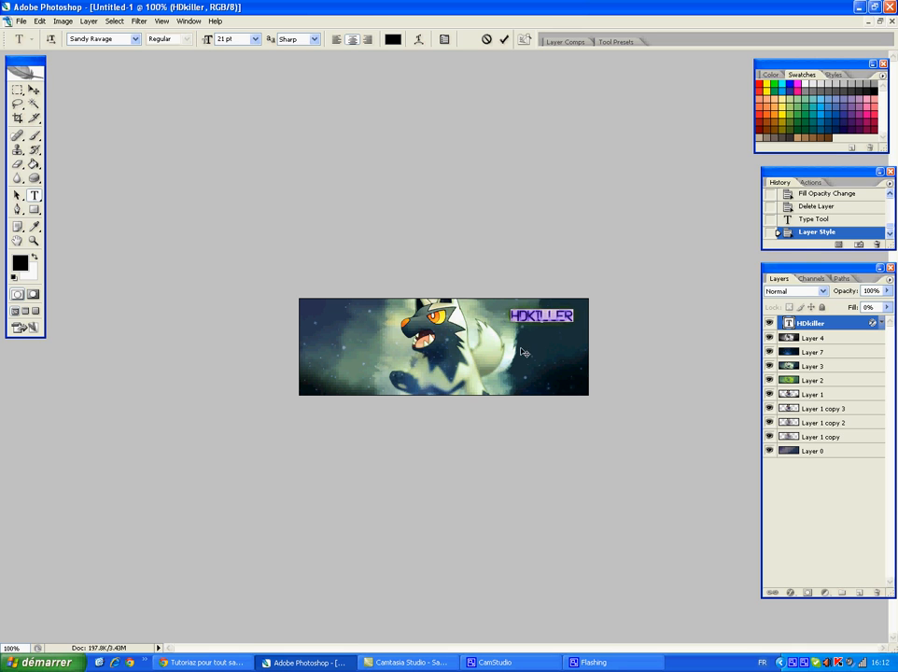
left_click_drag(493, 326, 498, 380)
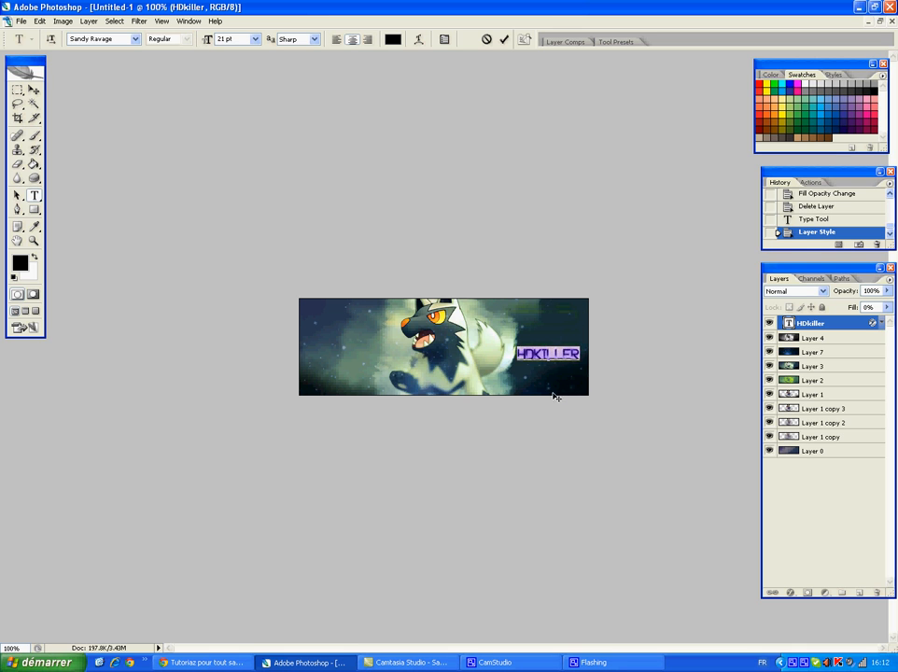
left_click(504, 40)
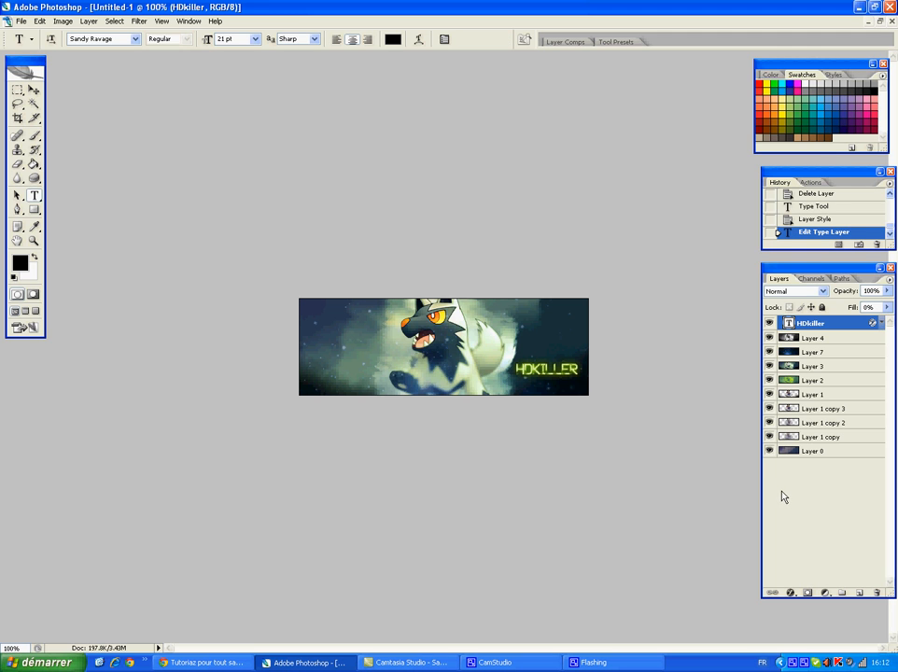
left_click(859, 593)
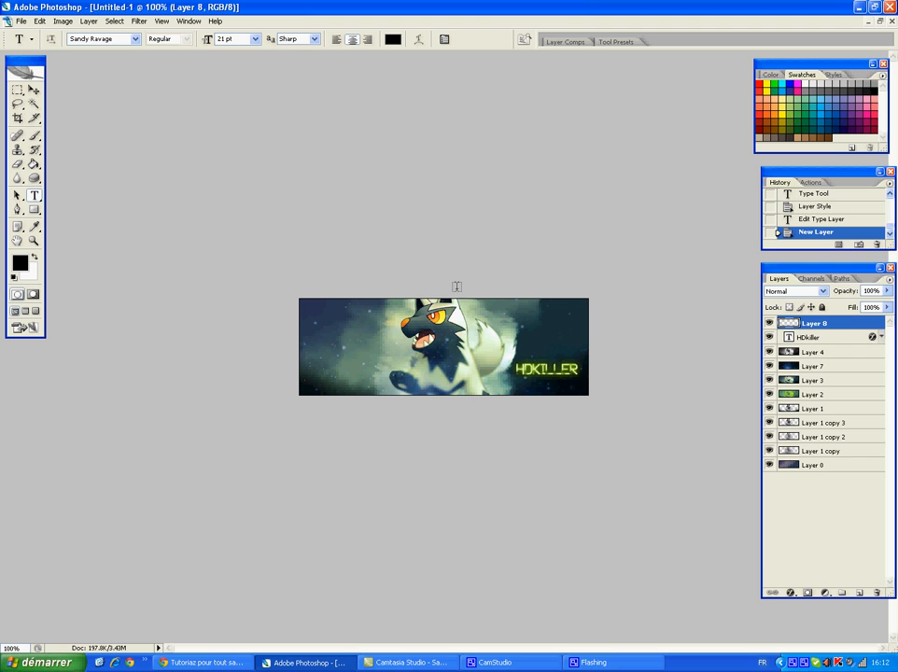
right_click(843, 322)
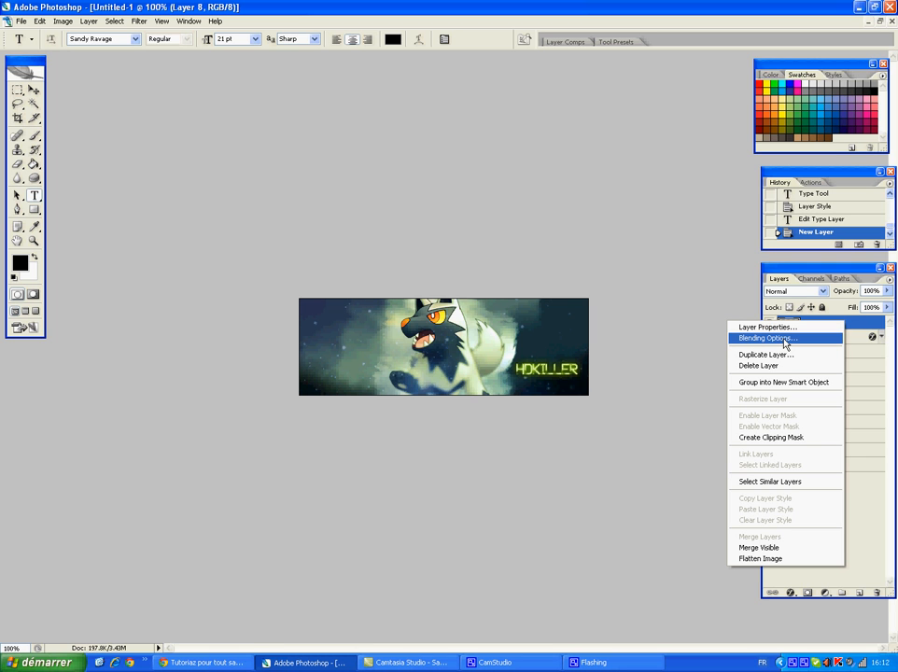
right_click(870, 322)
left_click(825, 363)
key("Return")
Step: Flatten the image and convert the background into a regular layer named Layer 0
left_click(826, 451)
right_click(826, 451)
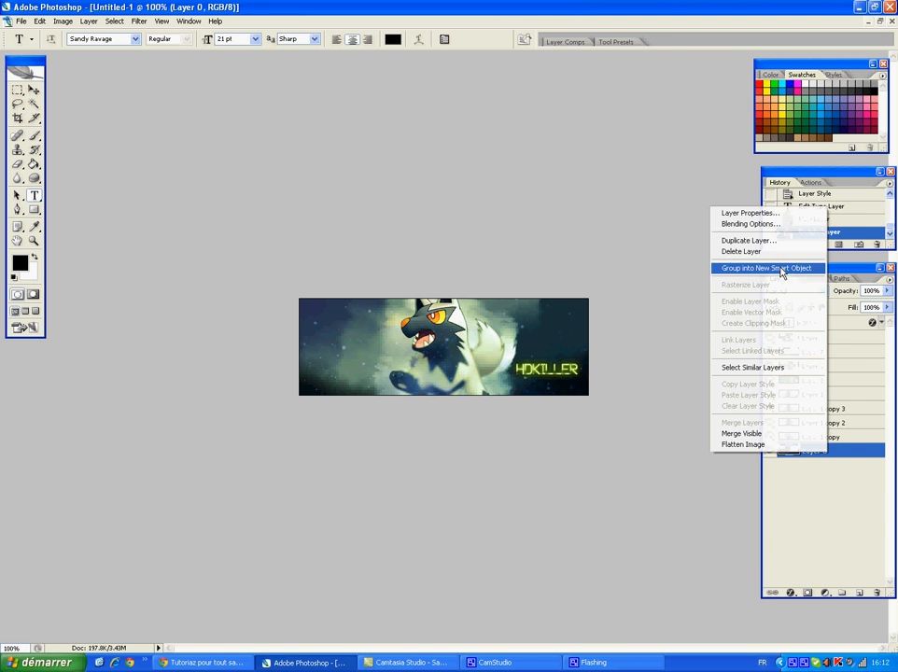
left_click(786, 444)
double_click(872, 324)
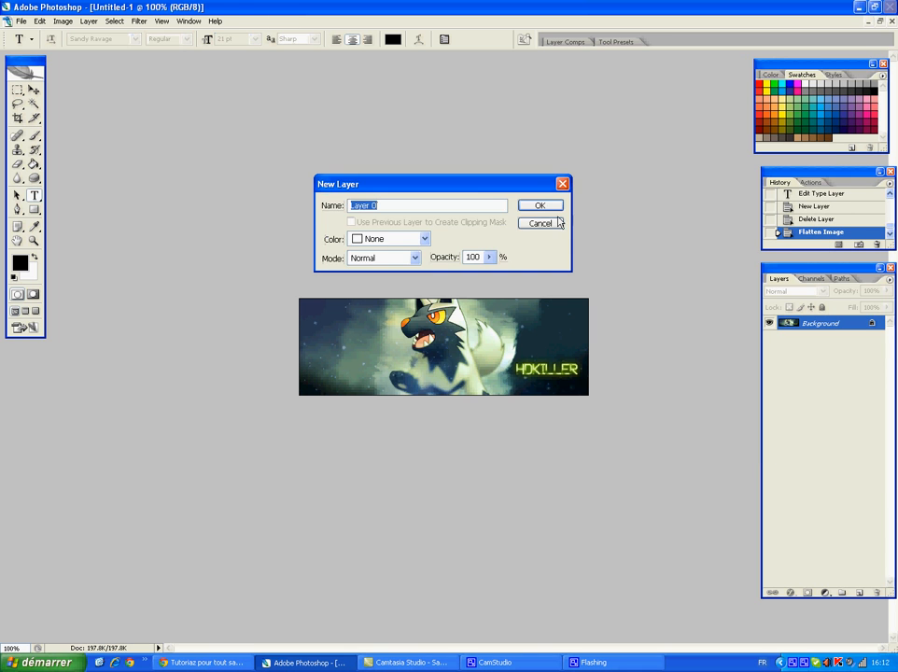
left_click(558, 206)
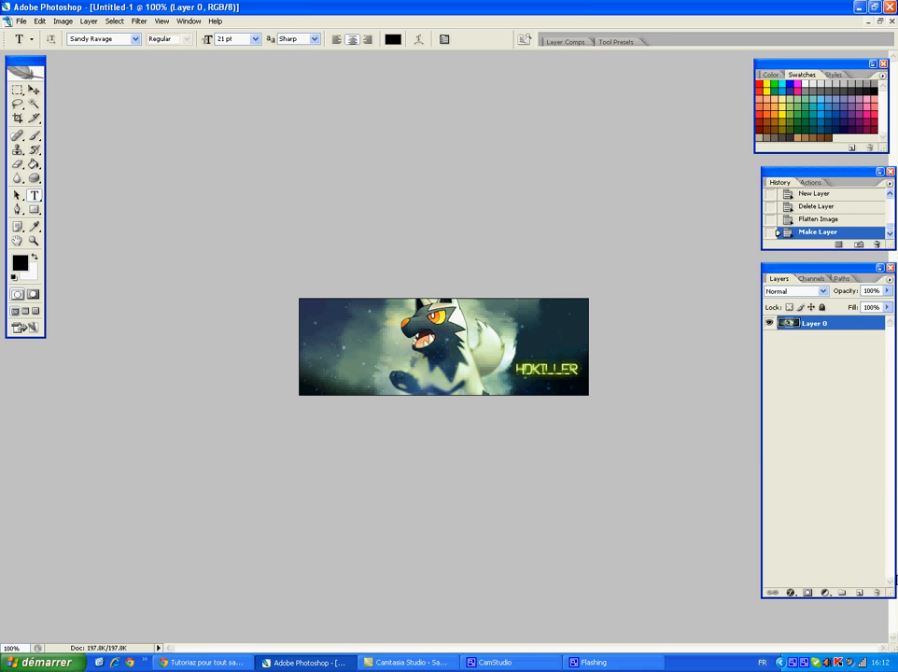
Step: Add a Stroke effect to Layer 0 with position Inside and the color black (000000)
right_click(829, 326)
left_click(794, 341)
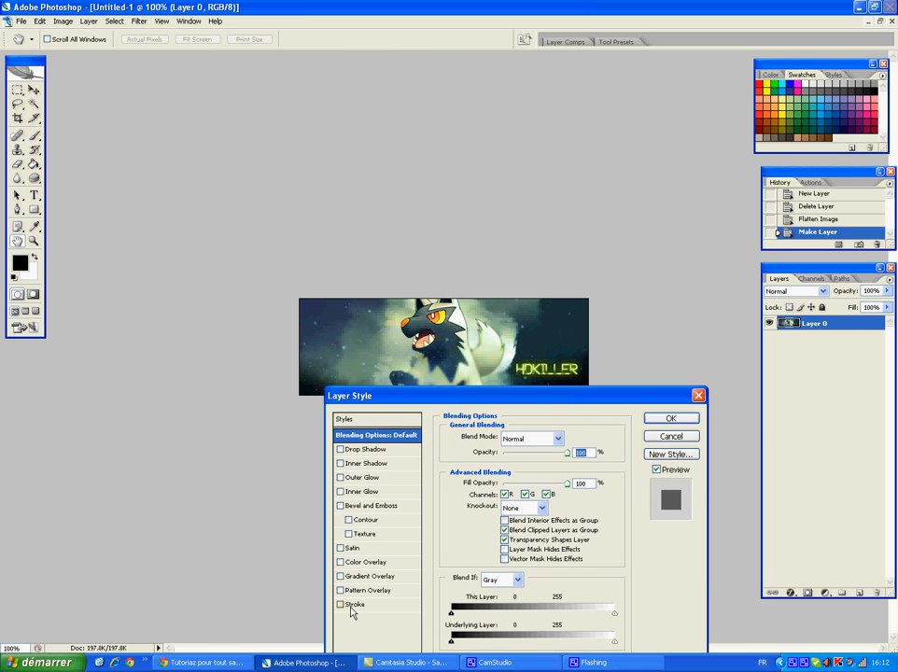
left_click(352, 606)
left_click(518, 452)
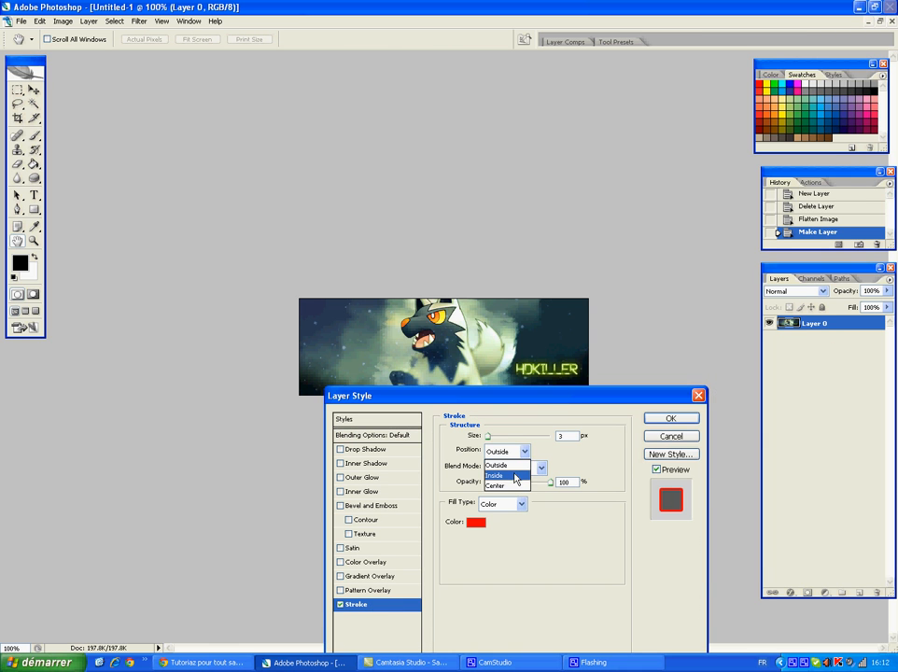
left_click(516, 476)
left_click(476, 522)
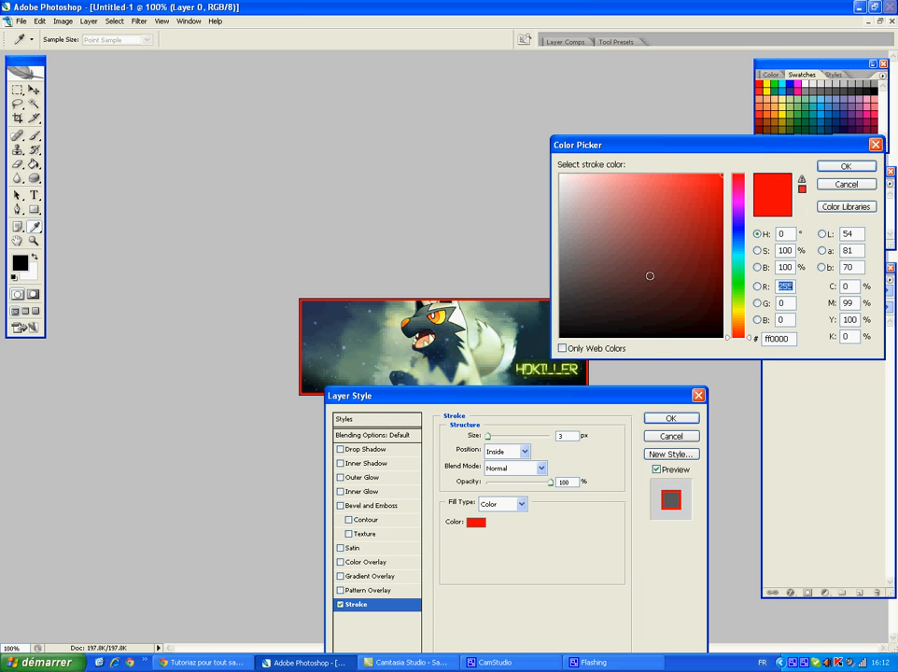
type("0")
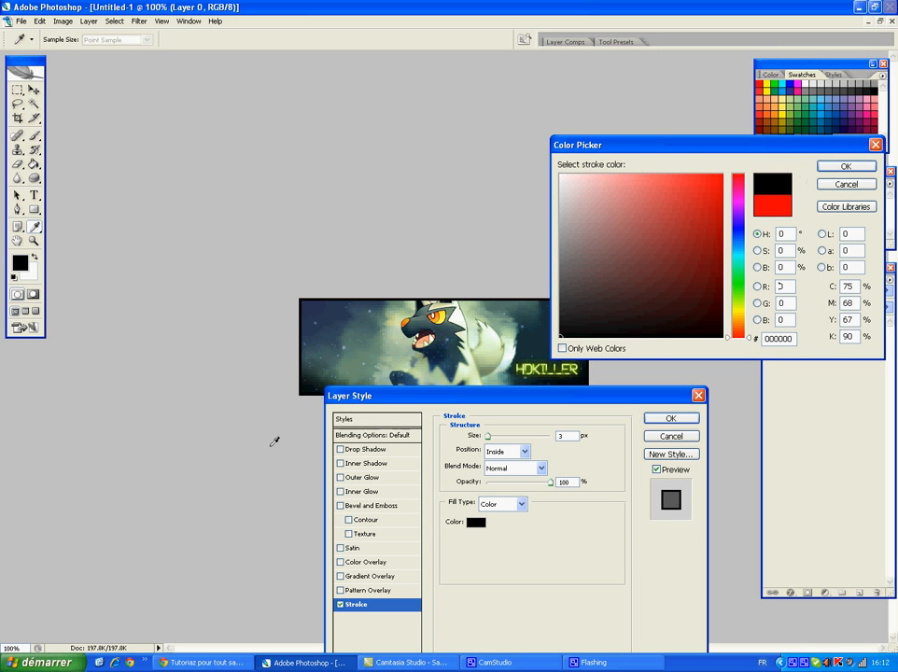
left_click(844, 165)
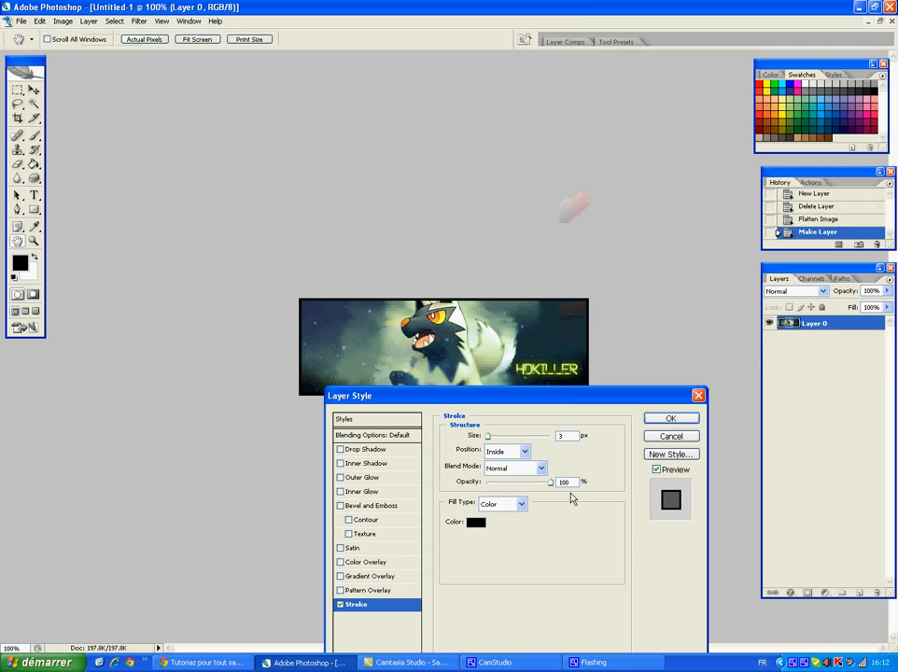
Step: Set the stroke's size to 5 px and its opacity to 97%, and apply the layer style
mouse_move(555, 486)
left_mouse_down()
mouse_move(535, 487)
mouse_move(552, 485)
mouse_move(551, 458)
mouse_move(518, 436)
left_mouse_up()
type("5")
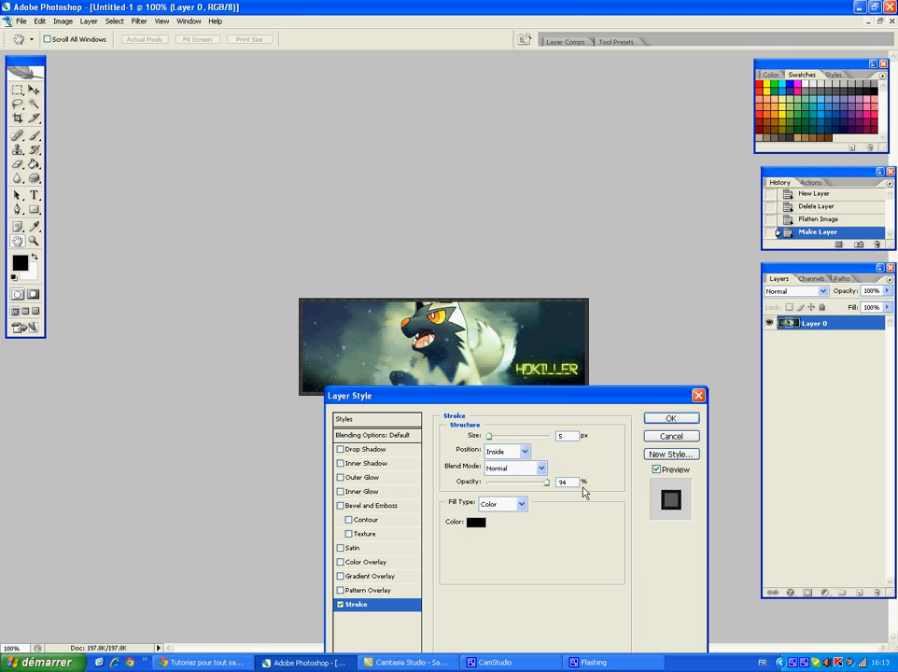
left_click_drag(548, 482, 549, 482)
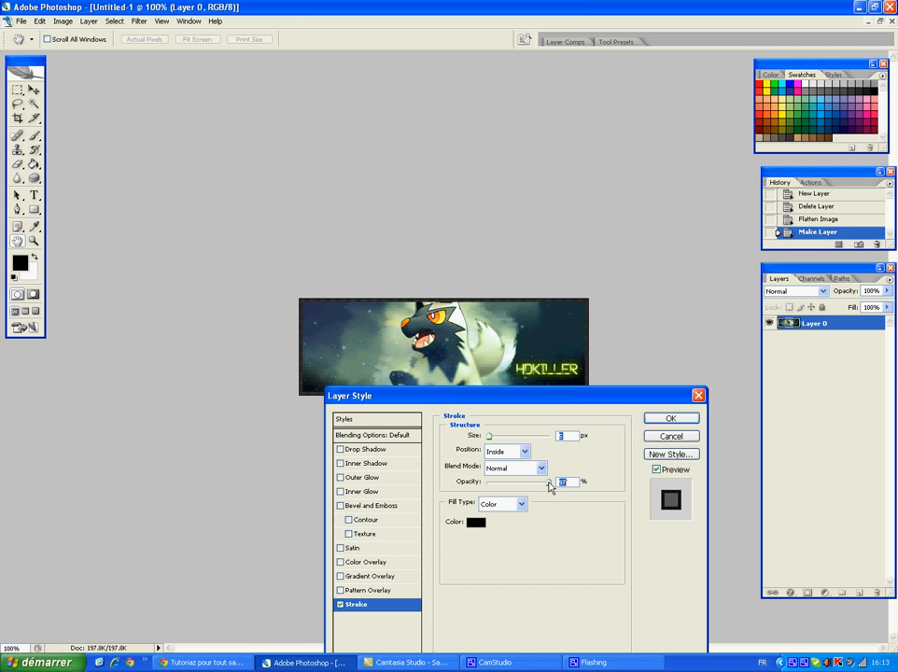
left_click(670, 418)
key("t")
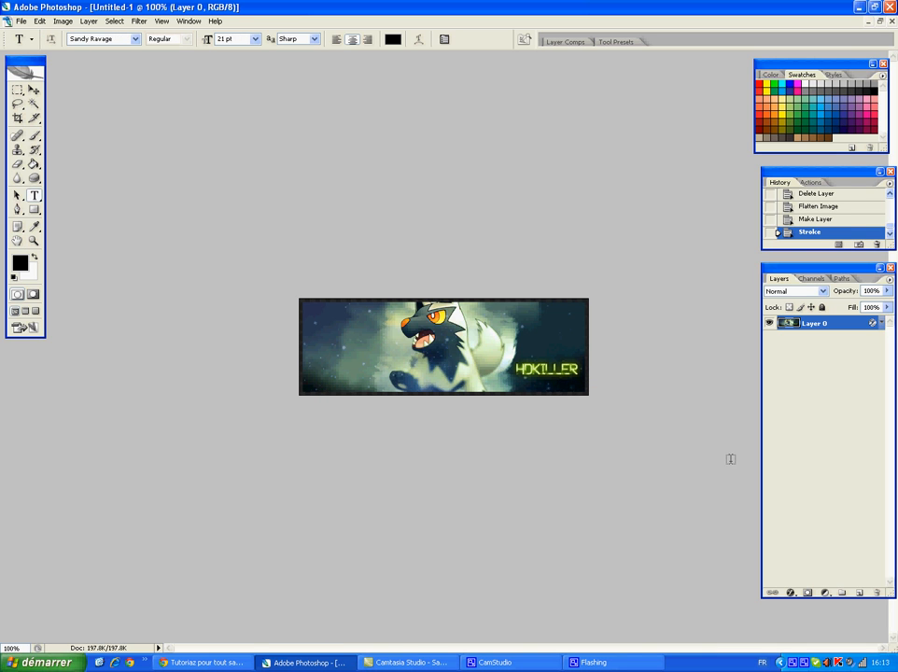